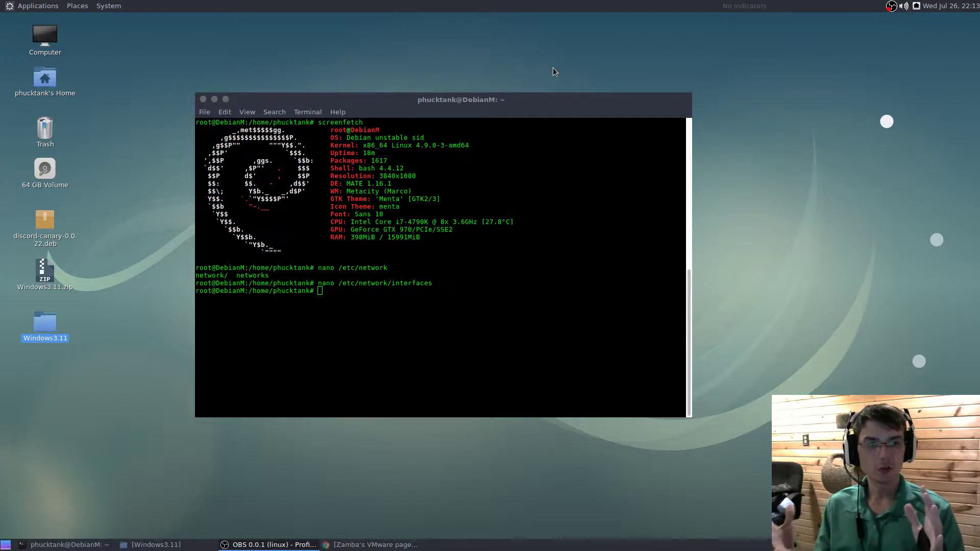
Step: Highlight the operating system line and the i7-4790K processor model in the screenfetch output, then clear the selection
{"action": "left_click_drag", "start_coordinate": [439, 136], "coordinate": [351, 134]}
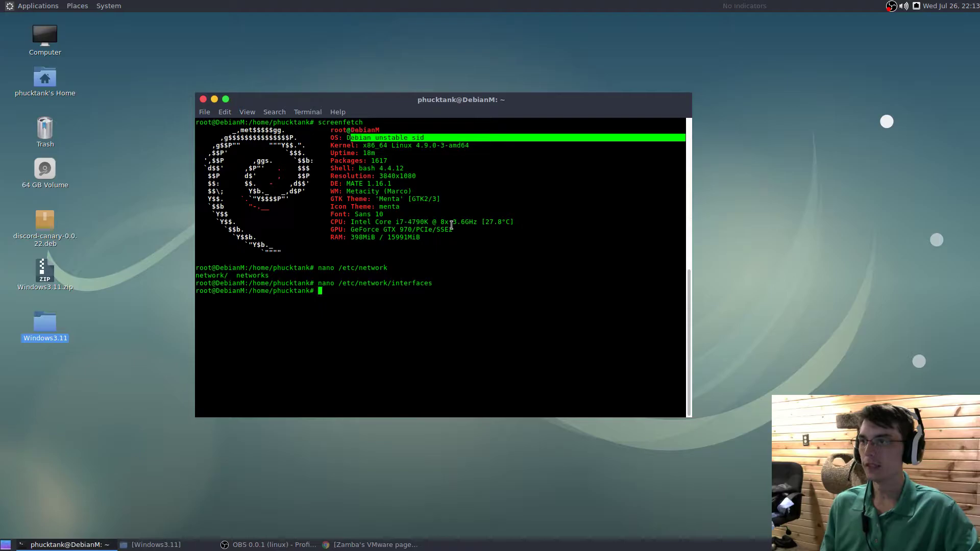
{"action": "left_click", "coordinate": [352, 134]}
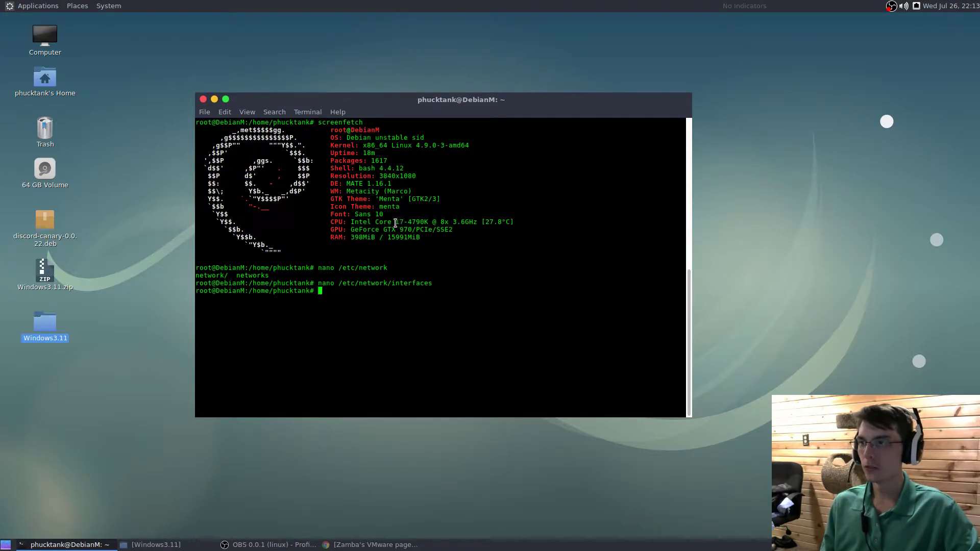
{"action": "left_click_drag", "start_coordinate": [396, 223], "coordinate": [429, 223]}
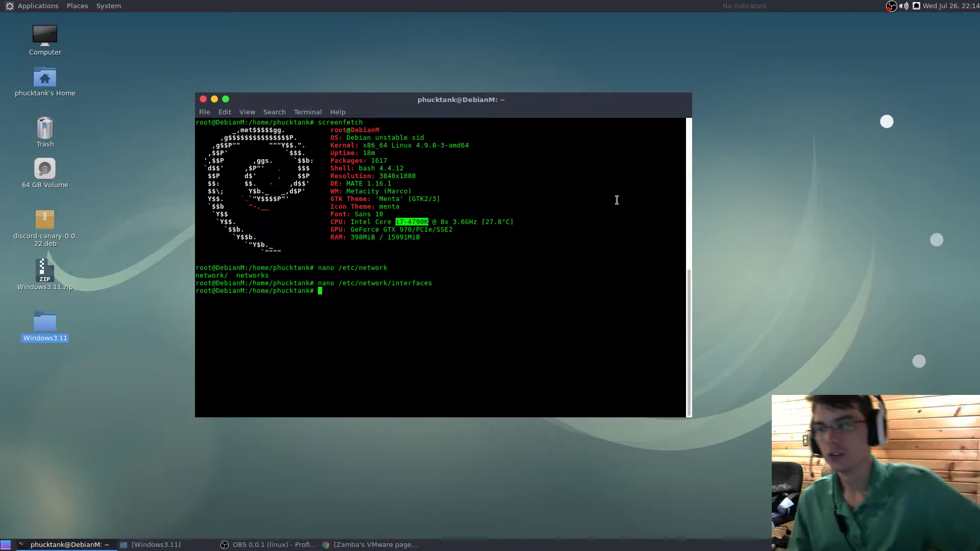
{"action": "left_click", "coordinate": [505, 247]}
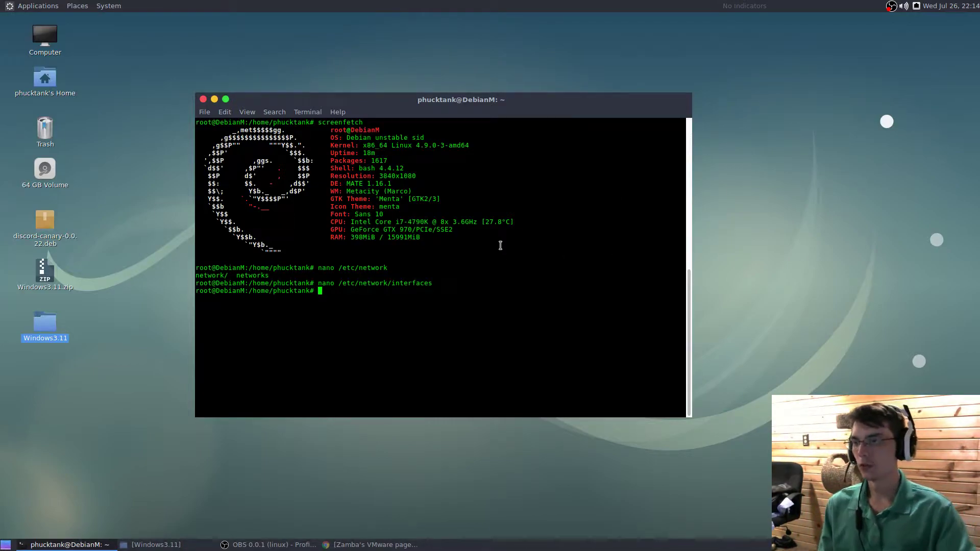
Step: Open /etc/network/interfaces in nano and examine the allow-hotplug entry for eno1
{"action": "key", "text": "Up"}
{"action": "key", "text": "Return"}
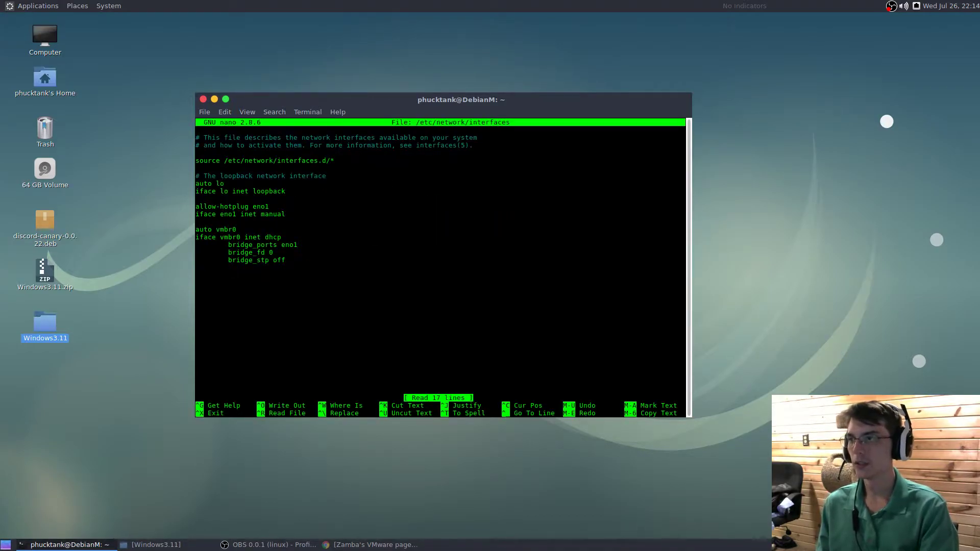
{"action": "key", "text": "Down"}
{"action": "key", "text": "Down"}
{"action": "key", "text": "Down"}
{"action": "key", "text": "Down"}
{"action": "key", "text": "Down"}
{"action": "key", "text": "Down"}
{"action": "key", "text": "Down"}
{"action": "key", "text": "Down"}
{"action": "key", "text": "Down"}
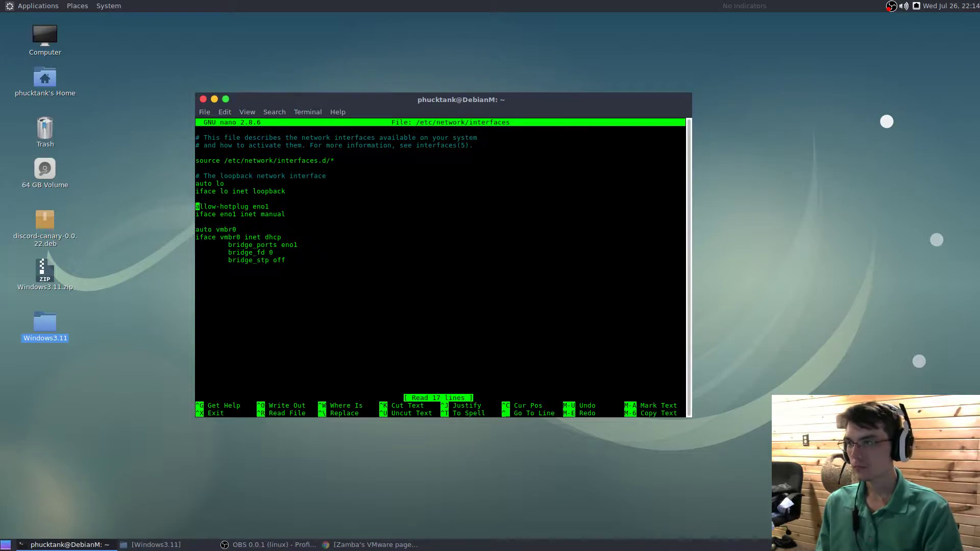
{"action": "key", "text": "Right"}
{"action": "key", "text": "Right"}
{"action": "key", "text": "Right"}
{"action": "key", "text": "Right"}
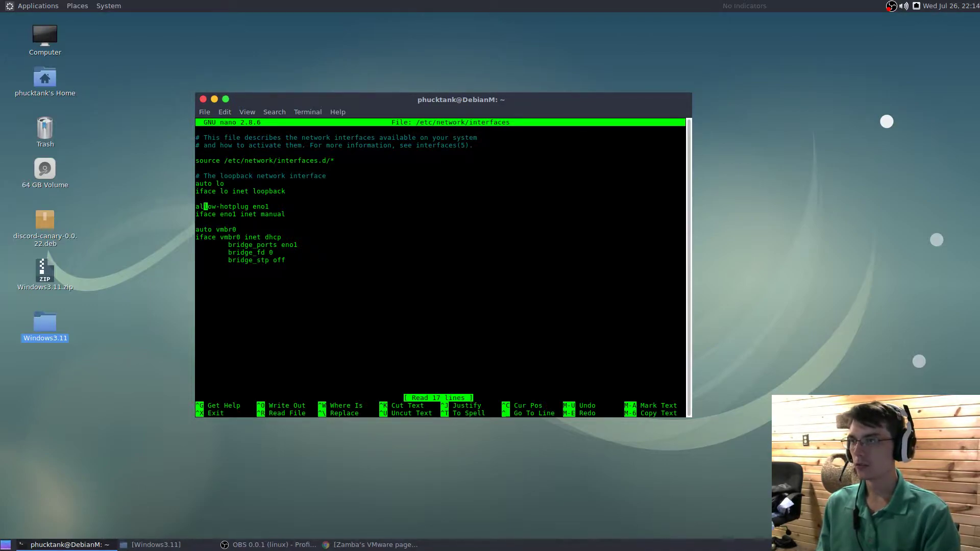
{"action": "key", "text": "Right"}
{"action": "key", "text": "Right"}
{"action": "key", "text": "Right"}
{"action": "key", "text": "Right"}
{"action": "key", "text": "Right"}
{"action": "key", "text": "Right"}
{"action": "key", "text": "Right"}
{"action": "key", "text": "Right"}
{"action": "key", "text": "Right"}
{"action": "key", "text": "Right"}
{"action": "key", "text": "Right"}
{"action": "key", "text": "Right"}
{"action": "key", "text": "Right"}
{"action": "key", "text": "Right"}
{"action": "key", "text": "Right"}
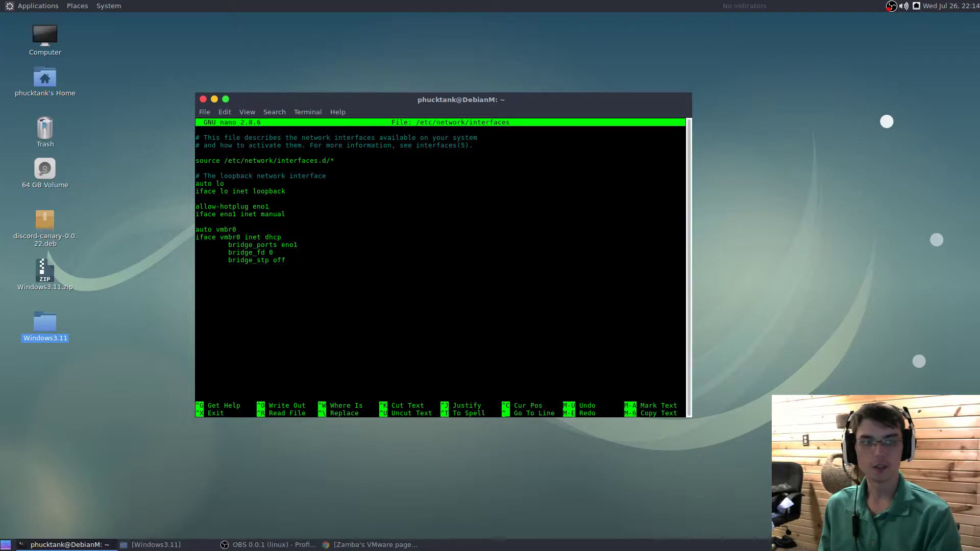
Step: Examine the eno1 iface line and the auto vmbr0 line in the interfaces file
{"action": "key", "text": "Left"}
{"action": "key", "text": "Down"}
{"action": "key", "text": "Right"}
{"action": "key", "text": "Up"}
{"action": "key", "text": "Down"}
{"action": "key", "text": "Right"}
{"action": "key", "text": "Right"}
{"action": "key", "text": "Right"}
{"action": "key", "text": "Right"}
{"action": "key", "text": "Down"}
{"action": "key", "text": "Down"}
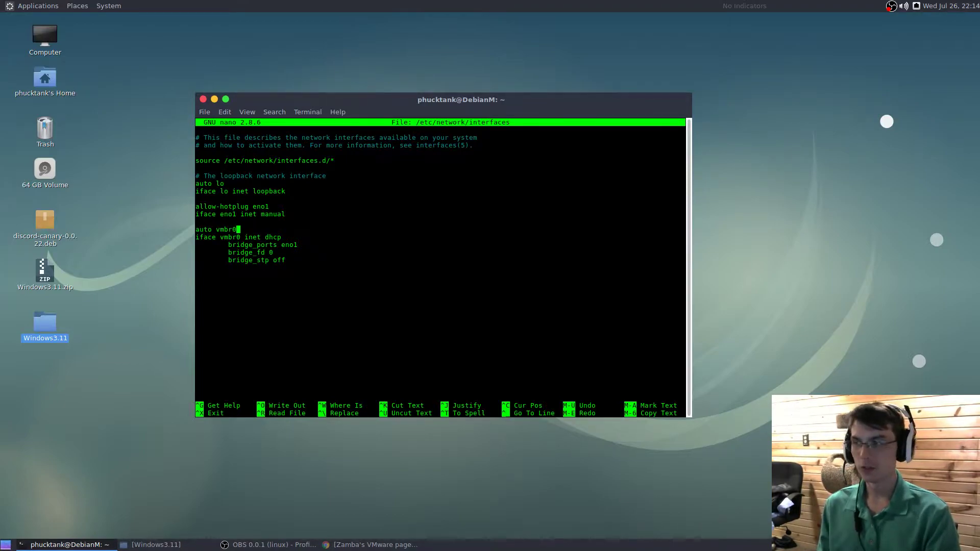
{"action": "key", "text": "Left"}
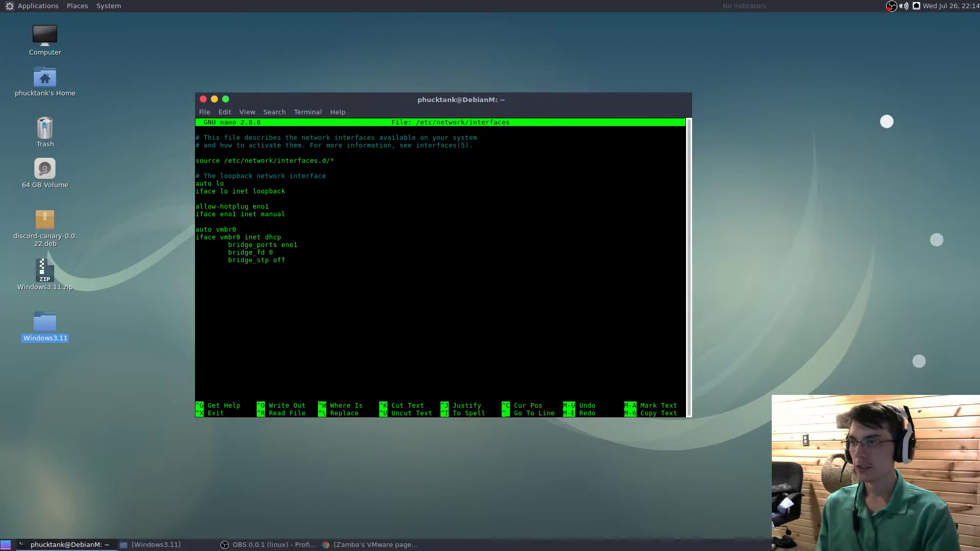
Step: Examine the vmbr0 DHCP line and its bridge port, fd and stp options, and exit nano
{"action": "key", "text": "Down"}
{"action": "key", "text": "Right"}
{"action": "key", "text": "Right"}
{"action": "key", "text": "Right"}
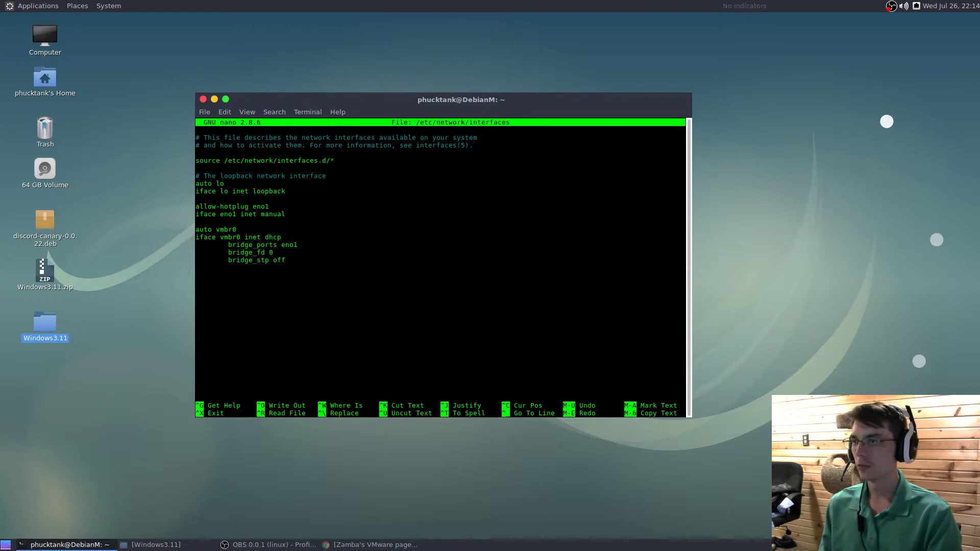
{"action": "key", "text": "Up"}
{"action": "key", "text": "Up"}
{"action": "key", "text": "Up"}
{"action": "key", "text": "Up"}
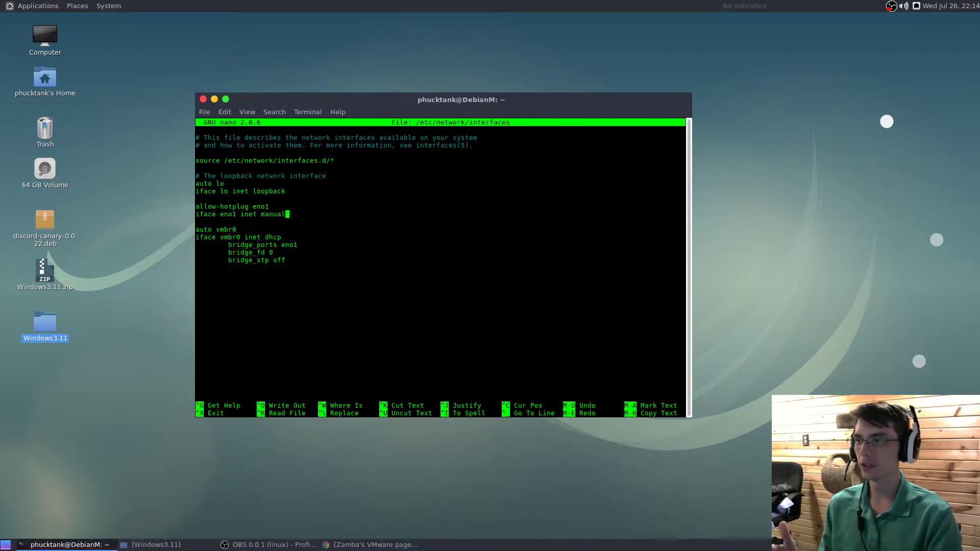
{"action": "key", "text": "Down"}
{"action": "key", "text": "Down"}
{"action": "key", "text": "Down"}
{"action": "key", "text": "Down"}
{"action": "key", "text": "Down"}
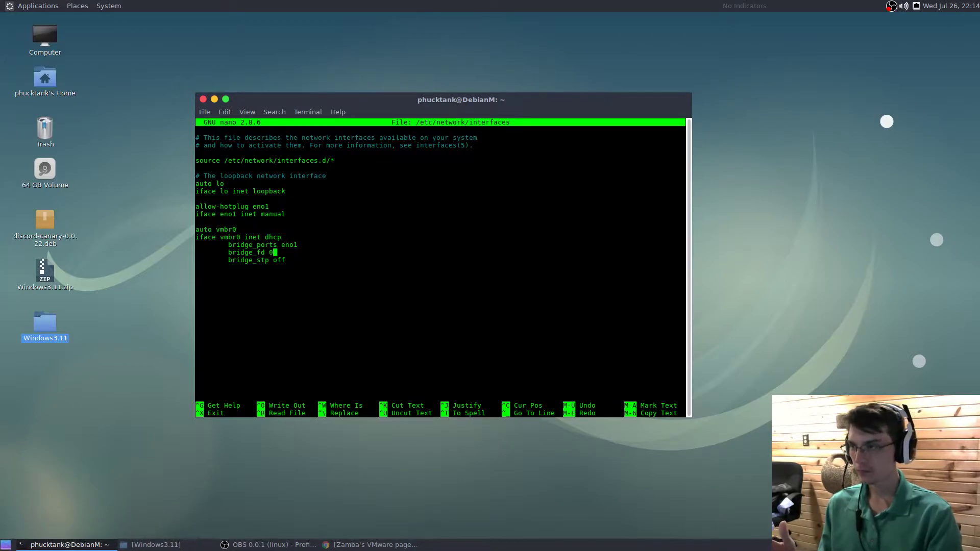
{"action": "key", "text": "Down"}
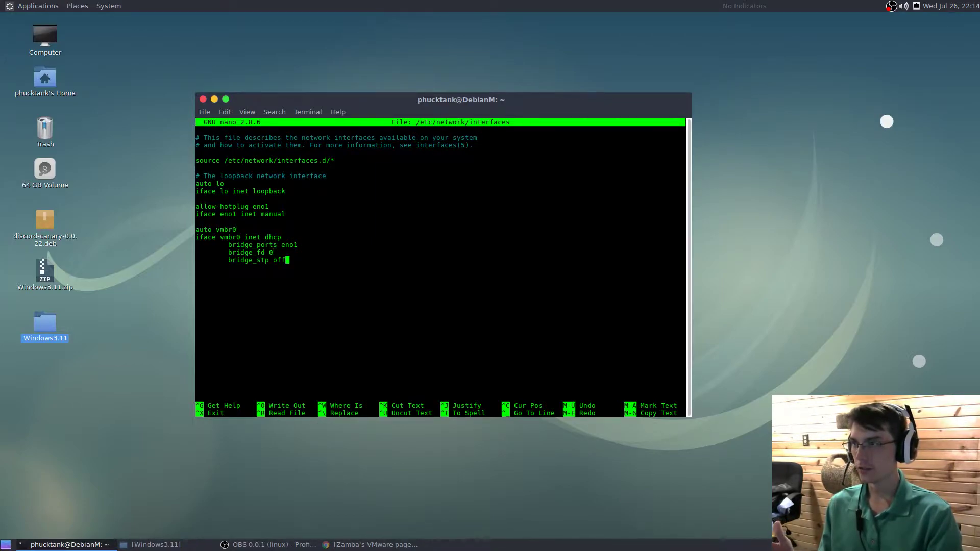
{"action": "key", "text": "Down"}
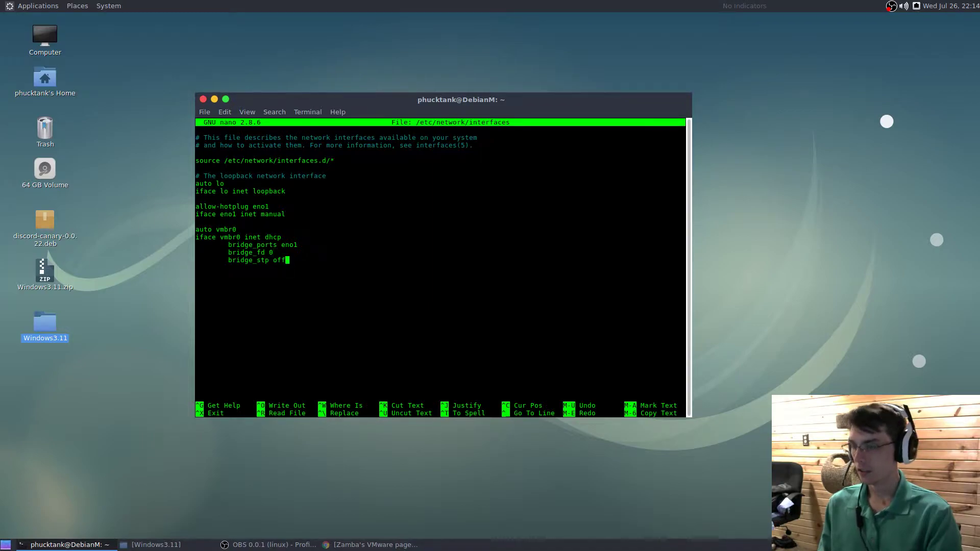
{"action": "key", "text": "ctrl+x"}
{"action": "type", "text": "y"}
{"action": "key", "text": "Return"}
{"action": "type", "text": "if"}
{"action": "type", "text": "up"}
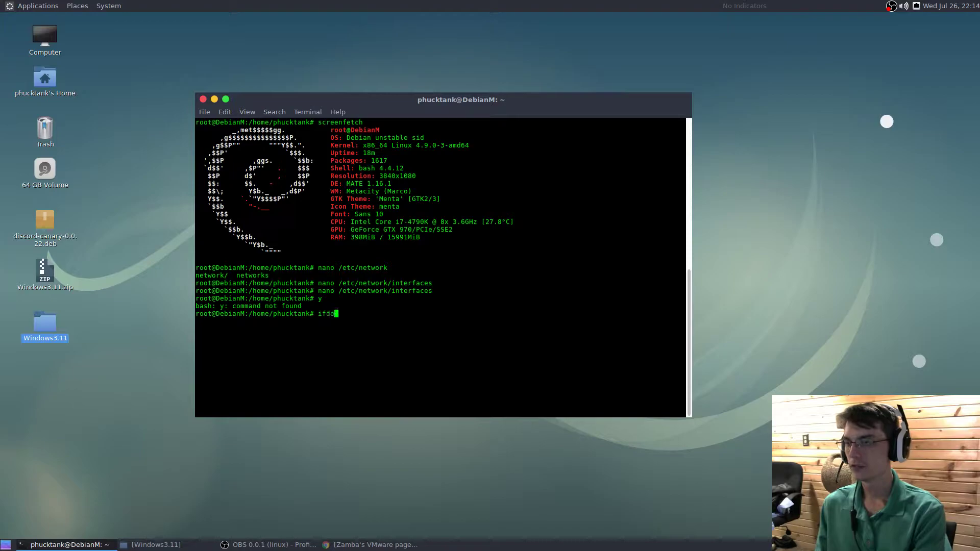
{"action": "type", "text": " vmb"}
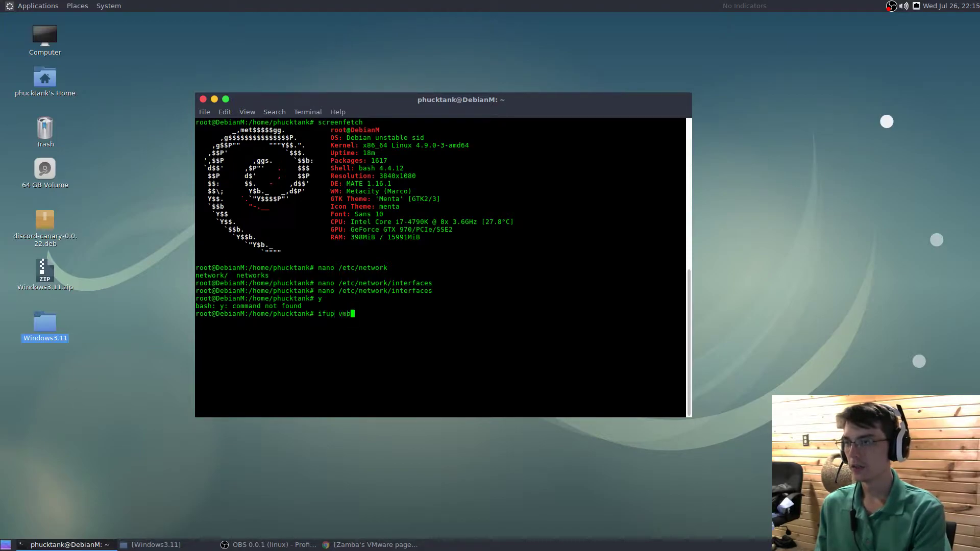
{"action": "type", "text": "r0"}
{"action": "key", "text": "BackSpace"}
{"action": "key", "text": "BackSpace"}
{"action": "key", "text": "BackSpace"}
{"action": "key", "text": "BackSpace"}
{"action": "key", "text": "BackSpace"}
{"action": "key", "text": "BackSpace"}
{"action": "key", "text": "BackSpace"}
{"action": "key", "text": "BackSpace"}
{"action": "key", "text": "BackSpace"}
{"action": "key", "text": "BackSpace"}
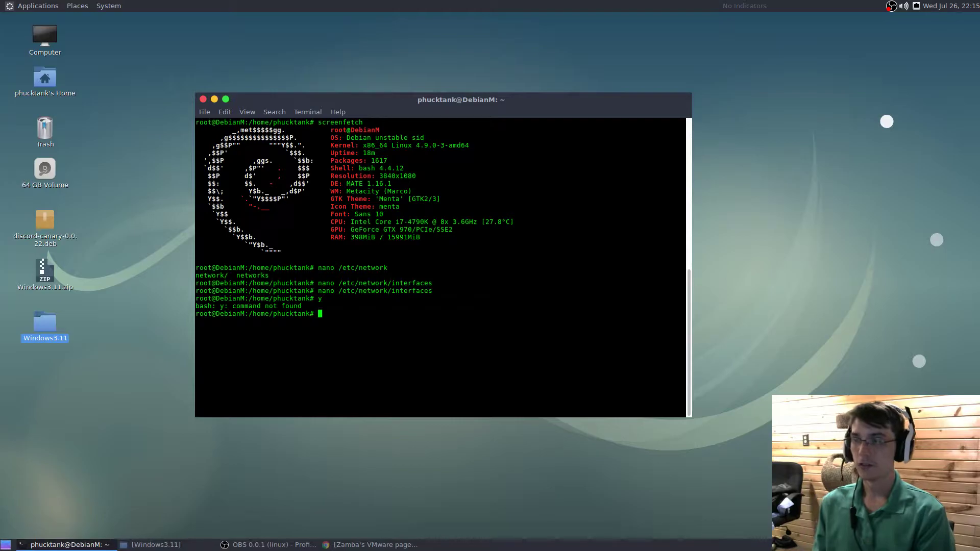
Step: Try to run "apt-get qemu-kvm bridge-utils virt-manager" at the root prompt
{"action": "type", "text": "a"}
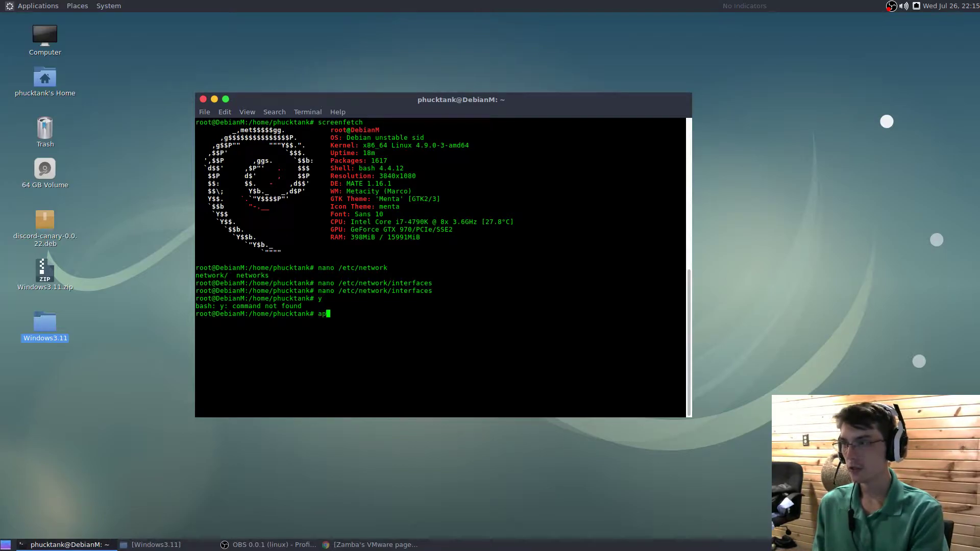
{"action": "type", "text": "pt-get "}
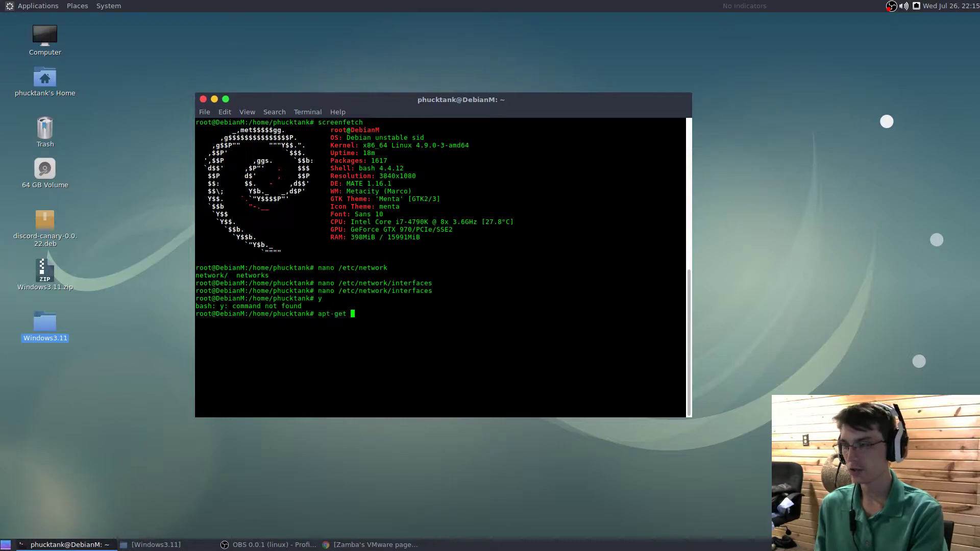
{"action": "type", "text": "qemu-kvm "}
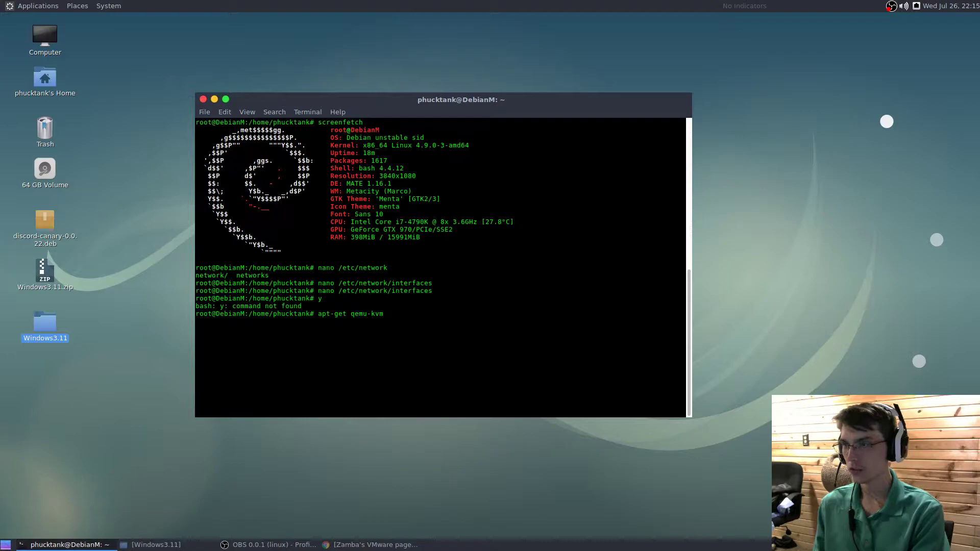
{"action": "type", "text": "bridg"}
{"action": "type", "text": "e-ut"}
{"action": "key", "text": "BackSpace"}
{"action": "type", "text": "-utils "}
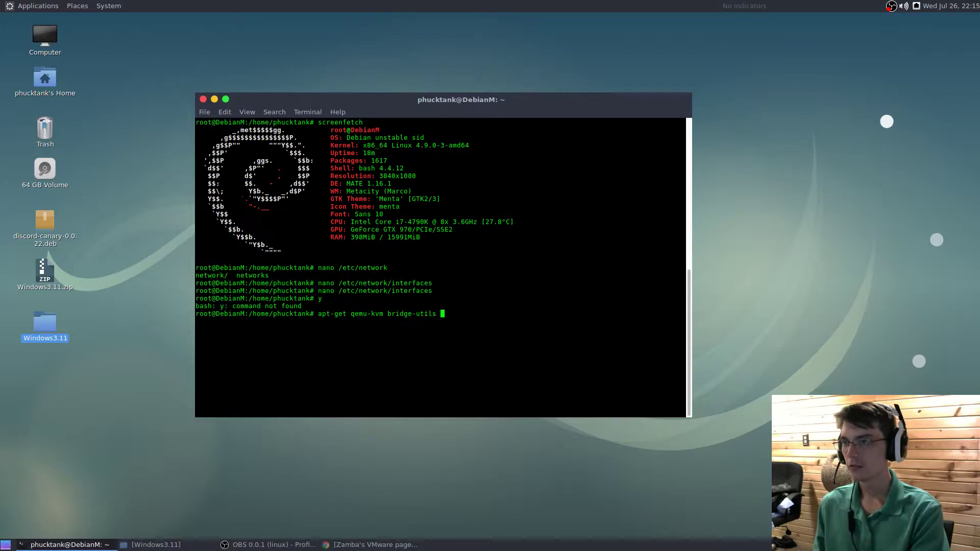
{"action": "type", "text": "li"}
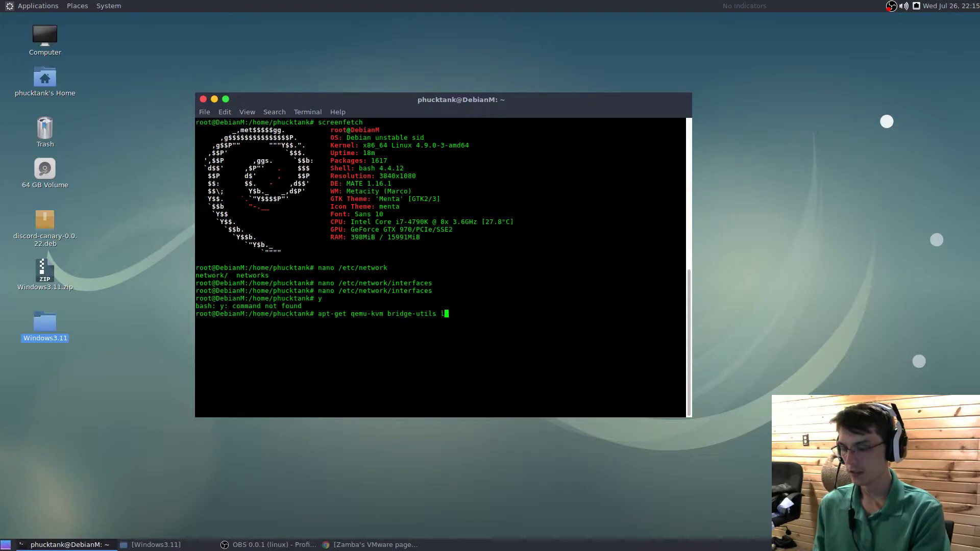
{"action": "type", "text": "irt-mang"}
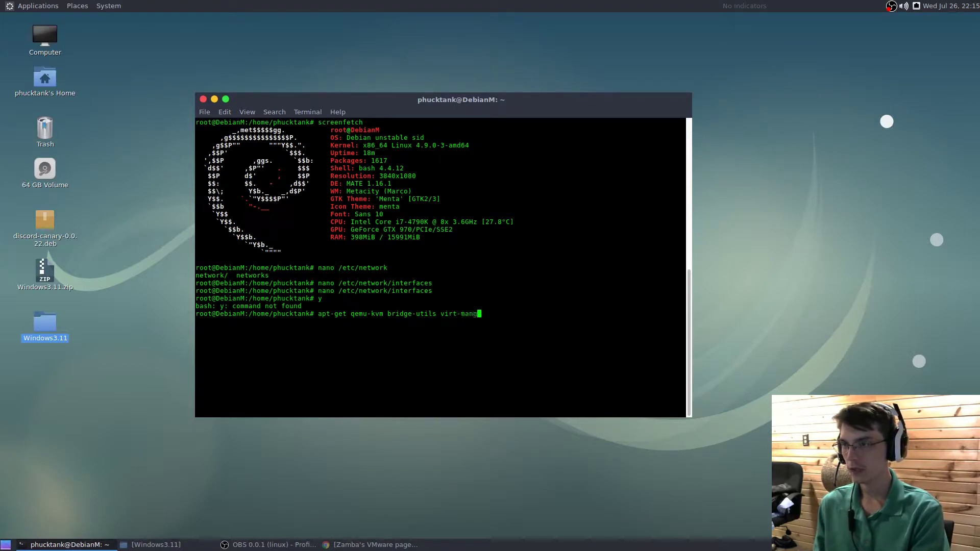
{"action": "key", "text": "BackSpace"}
{"action": "key", "text": "BackSpace"}
{"action": "type", "text": "ager"}
{"action": "key", "text": "Return"}
Step: Add the missing install keyword and run "apt-get install qemu-kvm bridge-utils virt-manager"
{"action": "key", "text": "Up"}
{"action": "key", "text": "Left"}
{"action": "key", "text": "Left"}
{"action": "key", "text": "Left"}
{"action": "key", "text": "Left"}
{"action": "key", "text": "Left"}
{"action": "key", "text": "Left"}
{"action": "key", "text": "Left"}
{"action": "key", "text": "Left"}
{"action": "key", "text": "Left"}
{"action": "key", "text": "Left"}
{"action": "key", "text": "Left"}
{"action": "key", "text": "Left"}
{"action": "key", "text": "Left"}
{"action": "key", "text": "Left"}
{"action": "key", "text": "Left"}
{"action": "key", "text": "Left"}
{"action": "key", "text": "Left"}
{"action": "key", "text": "Left"}
{"action": "key", "text": "Left"}
{"action": "key", "text": "Left"}
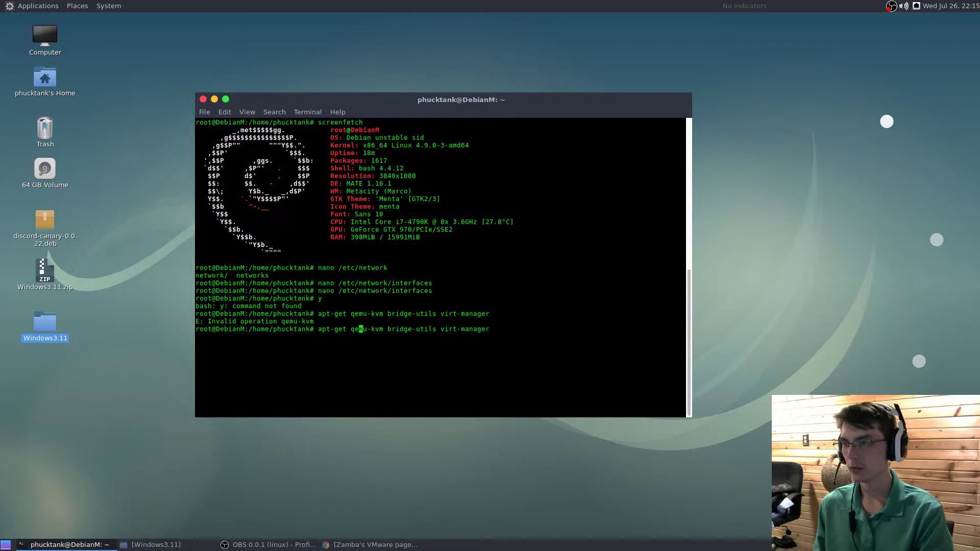
{"action": "type", "text": "install"}
{"action": "key", "text": "Return"}
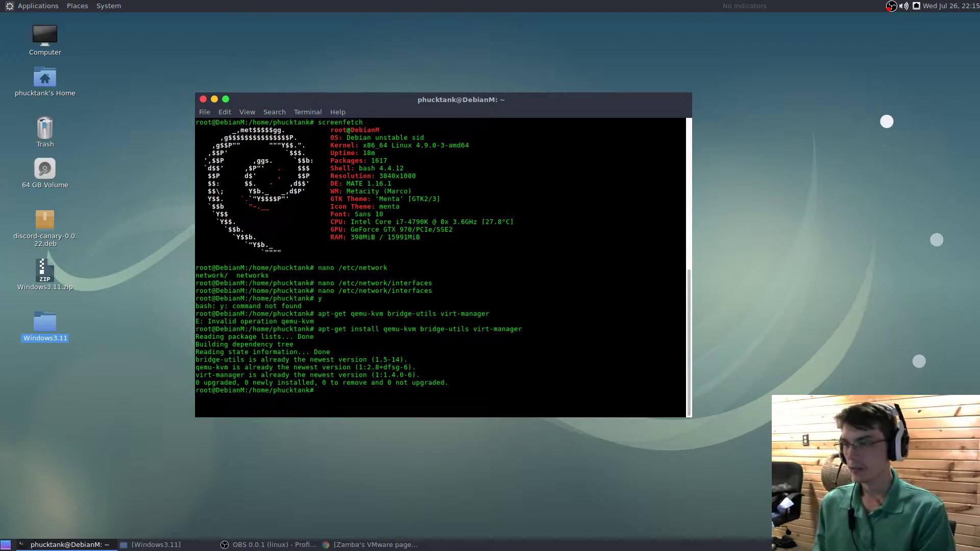
Step: Open the Windows3.11 folder on the desktop, go through its disk images and Notes file, and close the folder
{"action": "left_click", "coordinate": [50, 340]}
{"action": "double_click", "coordinate": [50, 338]}
{"action": "left_click_drag", "start_coordinate": [657, 272], "coordinate": [381, 136]}
{"action": "left_click", "coordinate": [397, 152]}
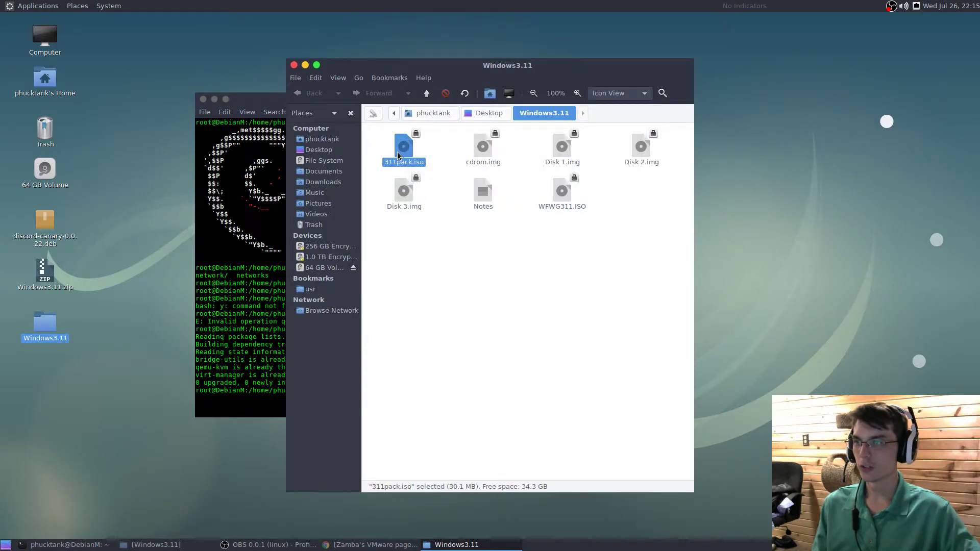
{"action": "left_click", "coordinate": [488, 151]}
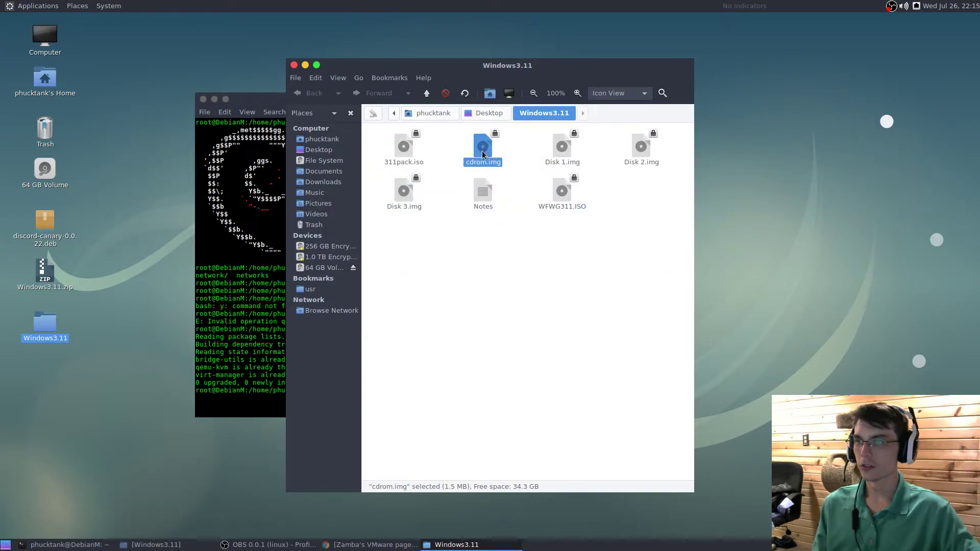
{"action": "left_click", "coordinate": [563, 152]}
{"action": "left_click", "coordinate": [633, 156]}
{"action": "left_click", "coordinate": [421, 188]}
{"action": "left_click", "coordinate": [480, 194]}
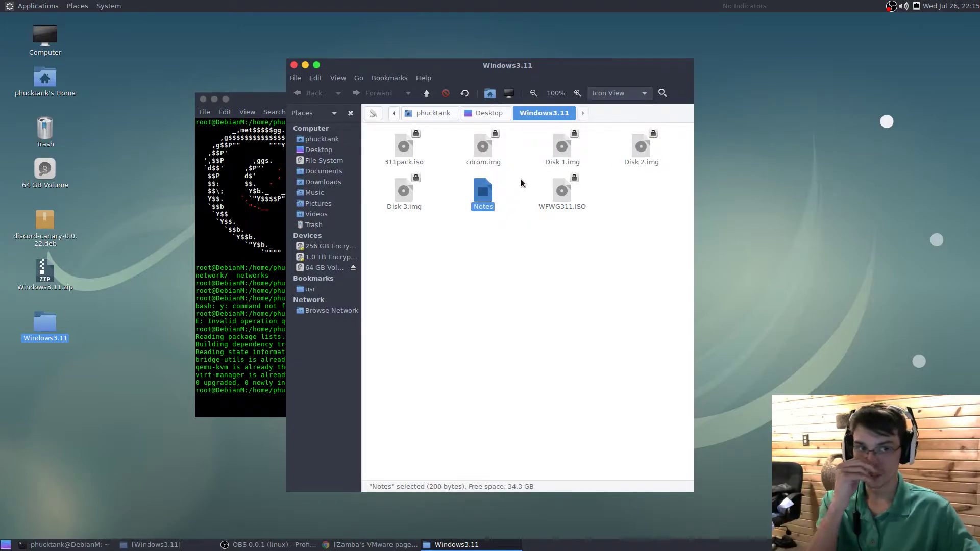
{"action": "left_click", "coordinate": [561, 205]}
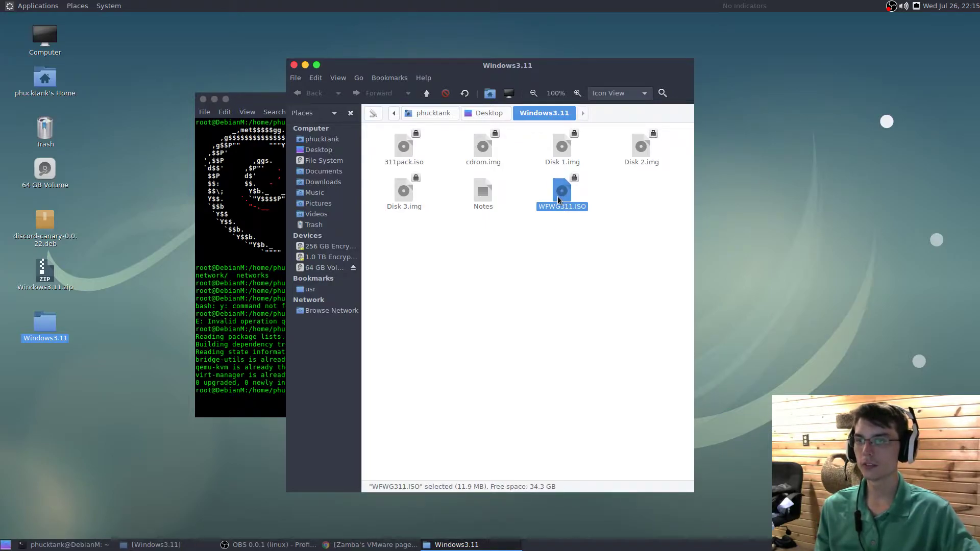
{"action": "left_click", "coordinate": [294, 65]}
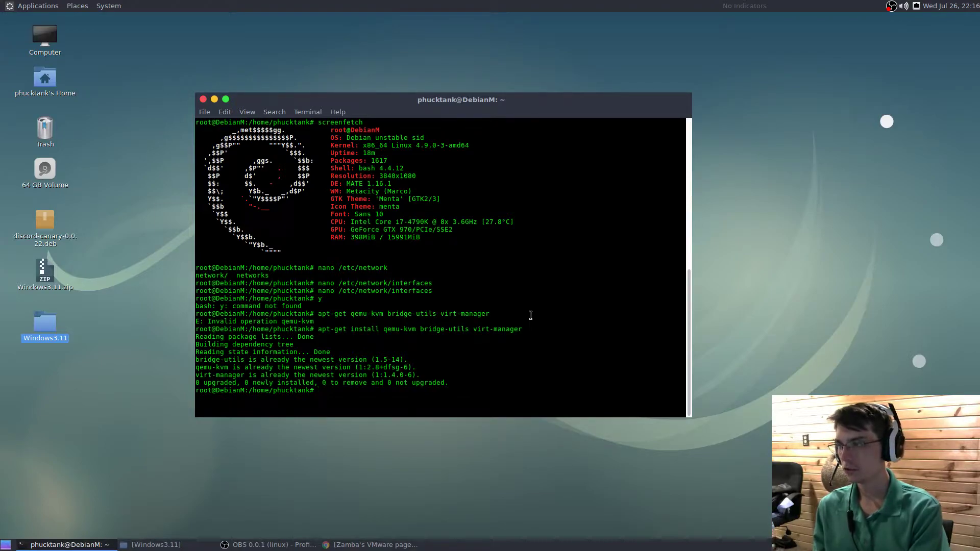
Step: Install the genisoimage package with apt-get
{"action": "type", "text": "apt-get i"}
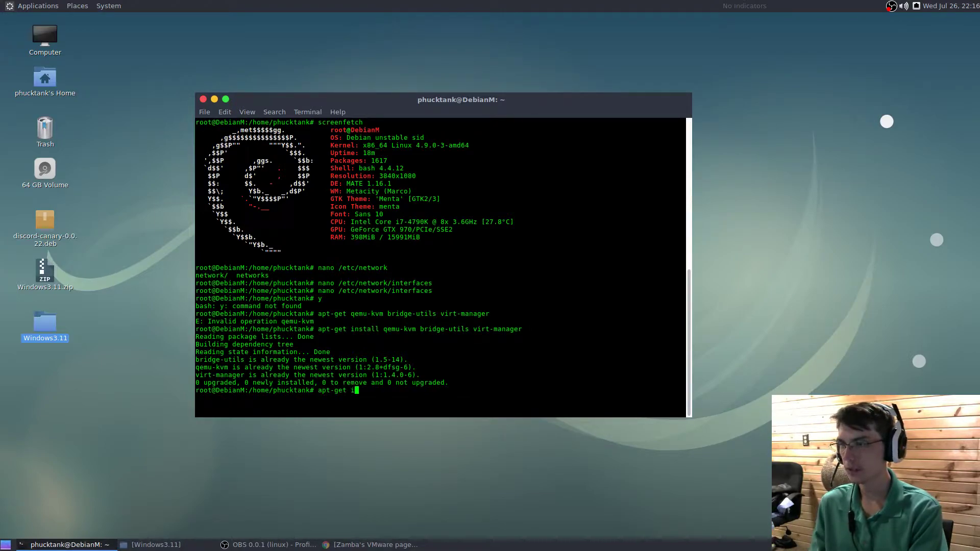
{"action": "type", "text": "nstall geniso"}
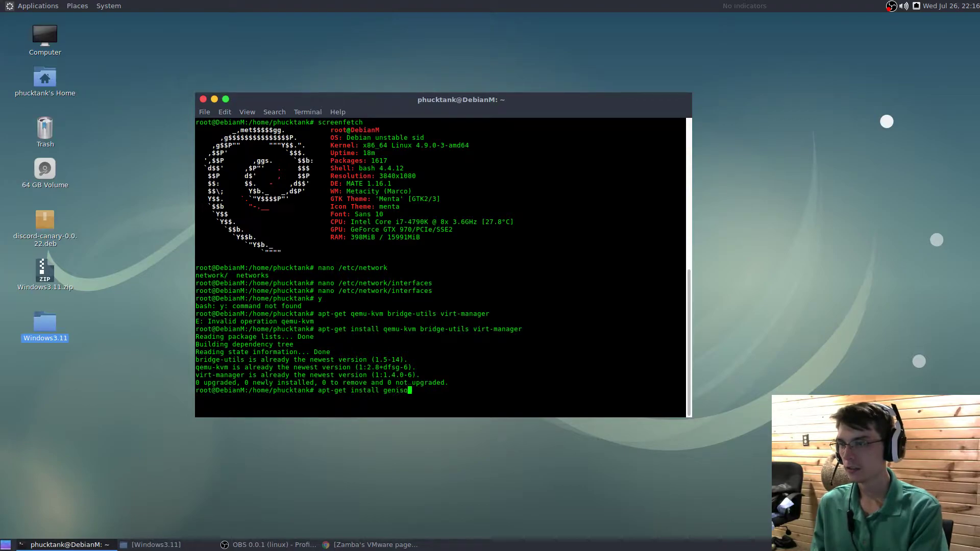
{"action": "type", "text": "image"}
{"action": "key", "text": "Return"}
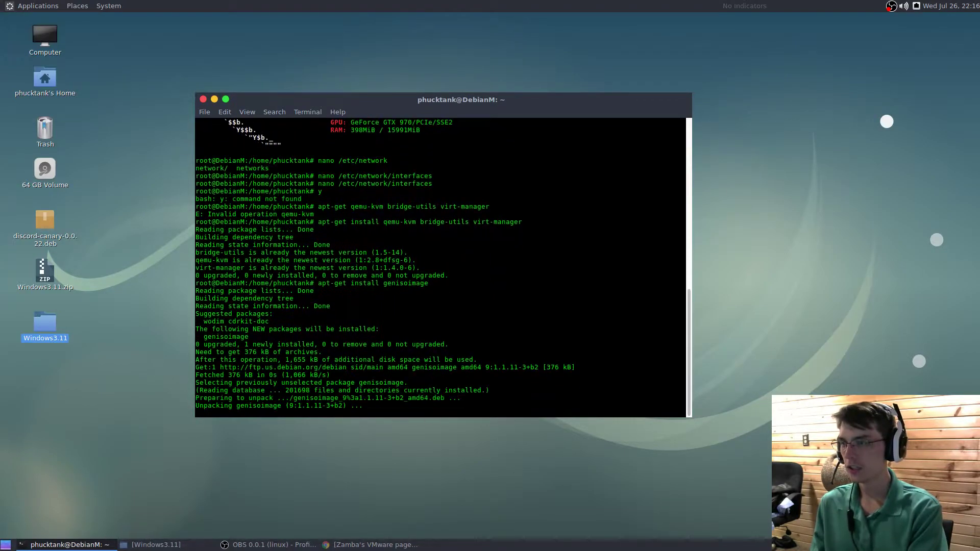
Step: Enter a genisoimage command at the root prompt with -o and Win.311.iso in the home directory's Desktop folder as output
{"action": "type", "text": "genisoimage "}
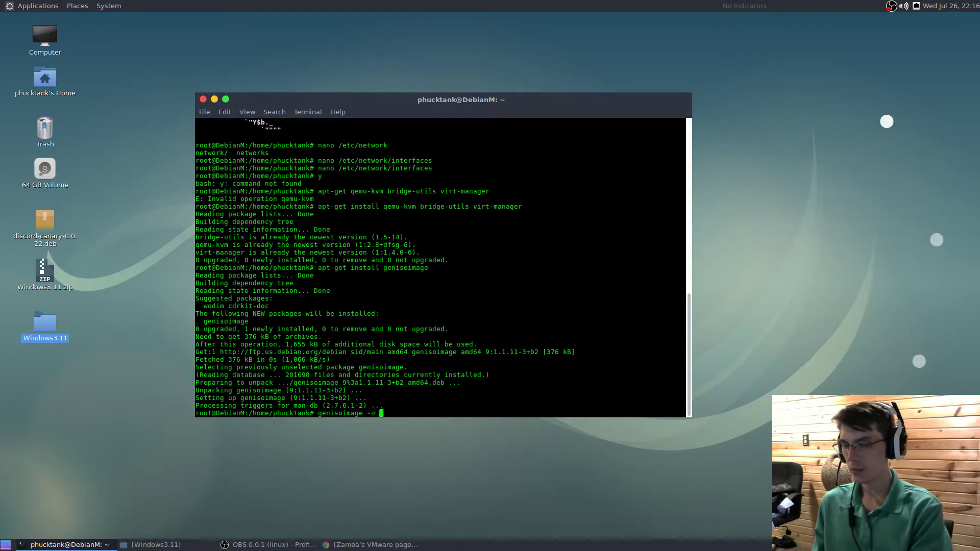
{"action": "type", "text": "-o"}
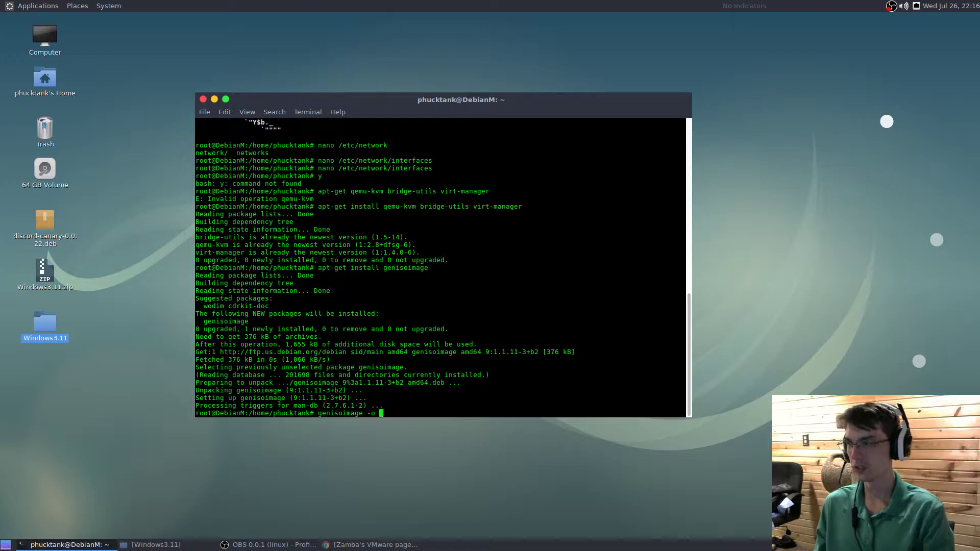
{"action": "left_click", "coordinate": [174, 282]}
{"action": "left_click", "coordinate": [434, 404]}
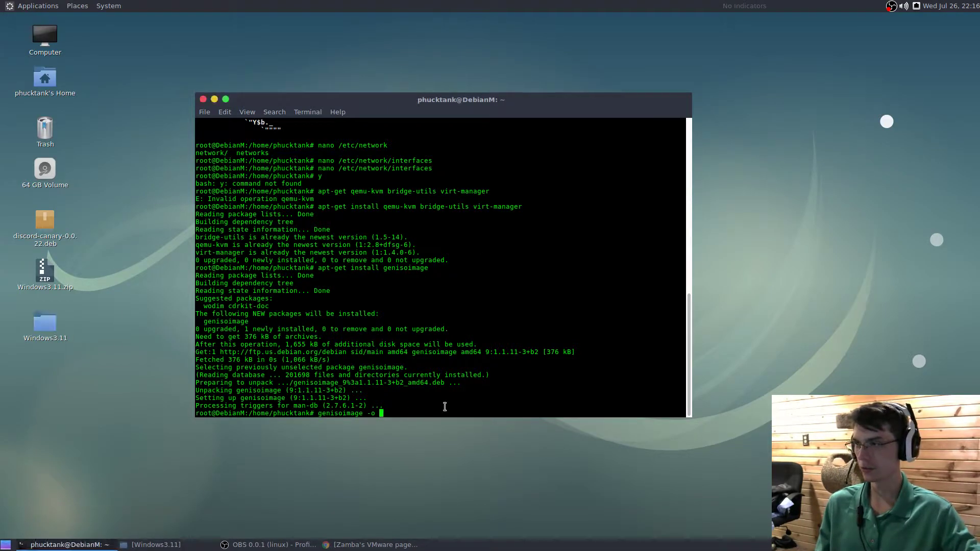
{"action": "type", "text": "/home/"}
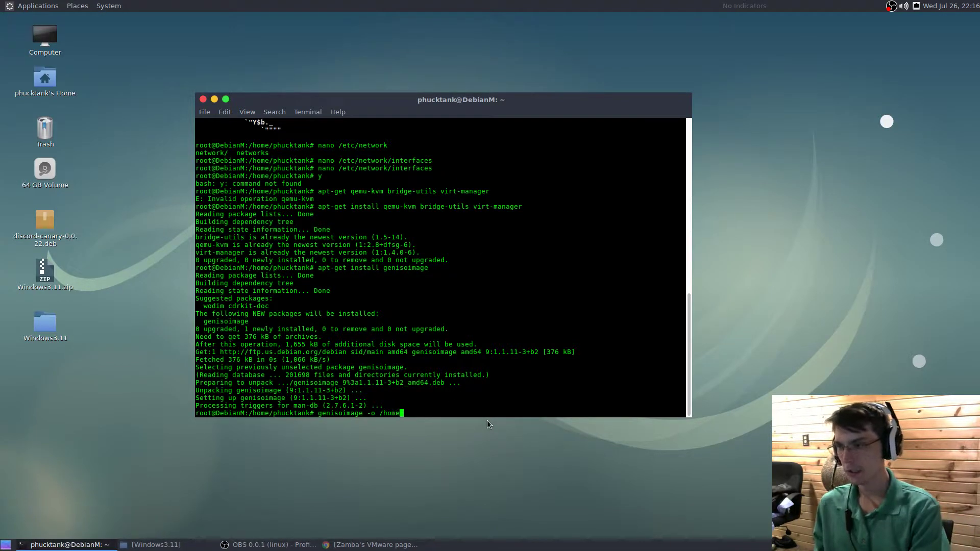
{"action": "type", "text": "phucktank/"}
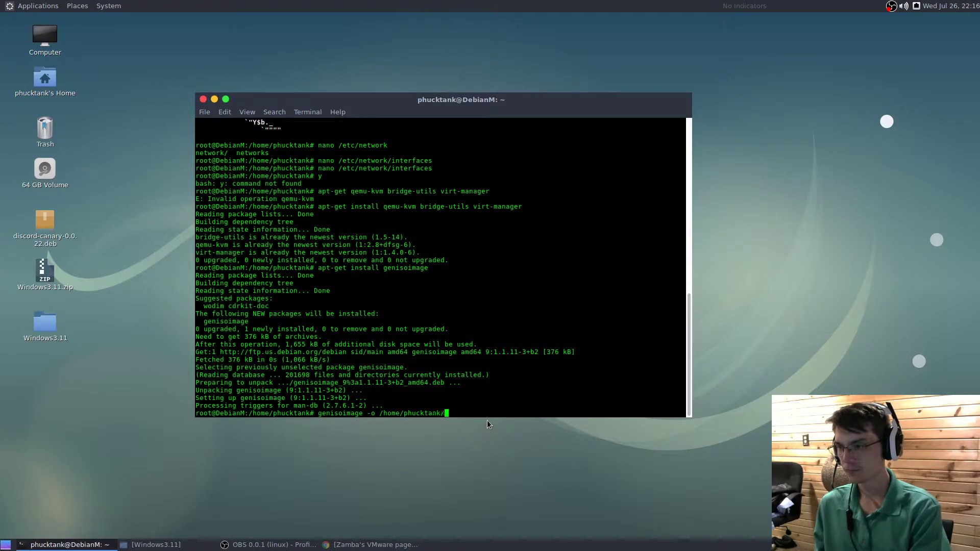
{"action": "key", "text": "Tab"}
{"action": "key", "text": "Tab"}
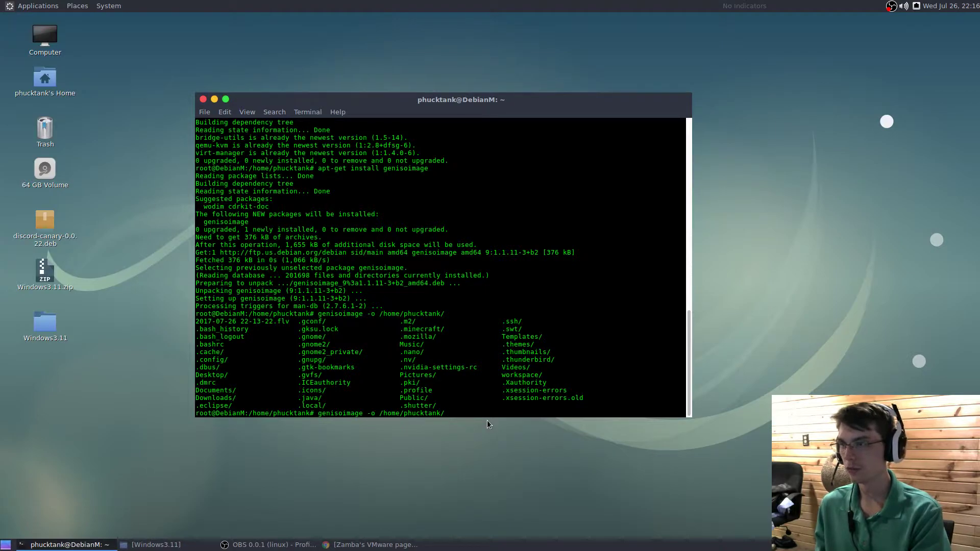
{"action": "type", "text": "Desk"}
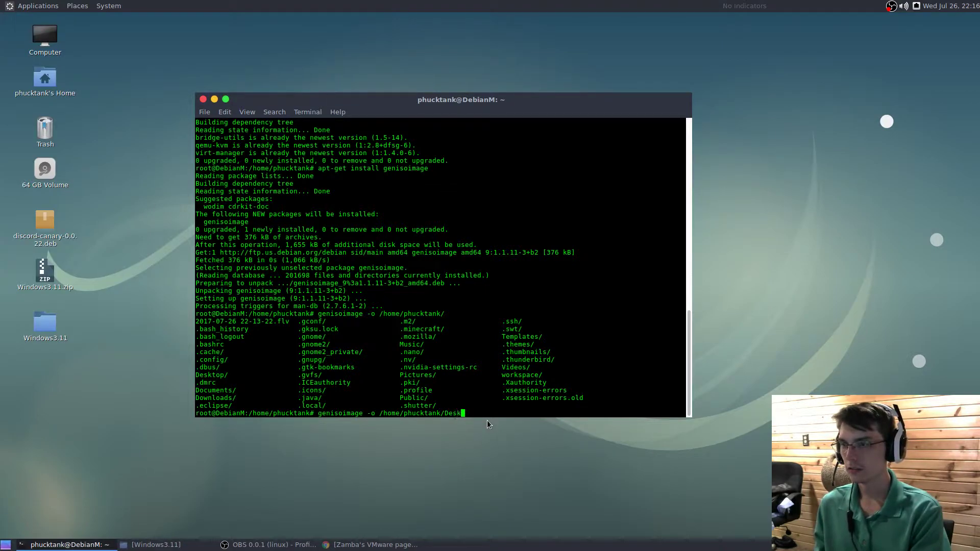
{"action": "key", "text": "Tab"}
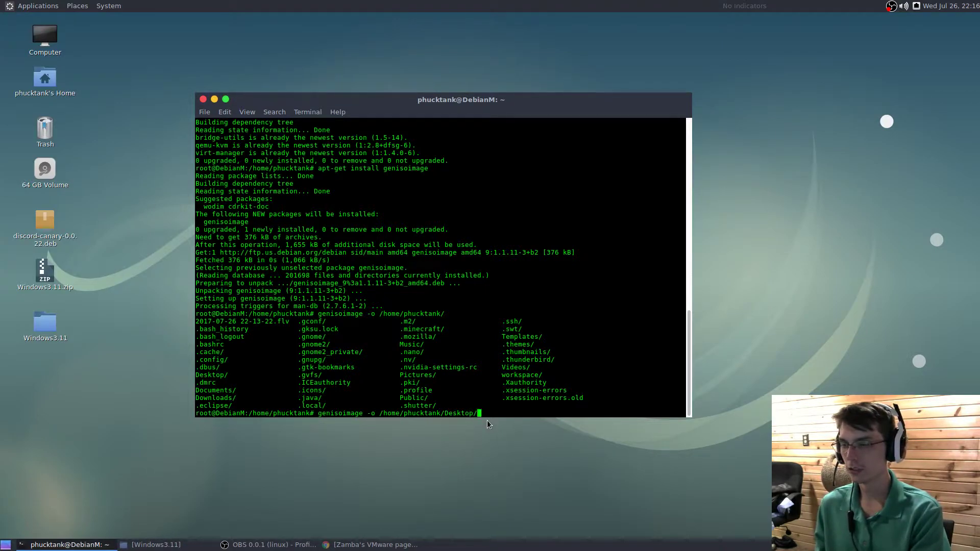
{"action": "key", "text": "Tab"}
{"action": "key", "text": "Tab"}
{"action": "type", "text": "Win.311"}
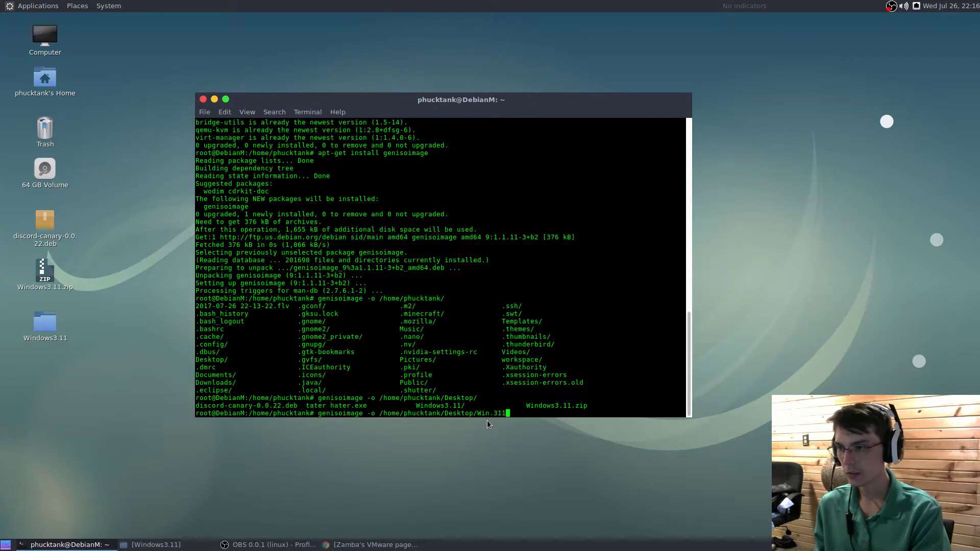
{"action": "type", "text": ".iso /"}
Step: Complete the genisoimage command with the Desktop's Windows3.11 folder as source and run it to build the ISO
{"action": "type", "text": "home/"}
{"action": "type", "text": "phucktank/"}
{"action": "type", "text": "De"}
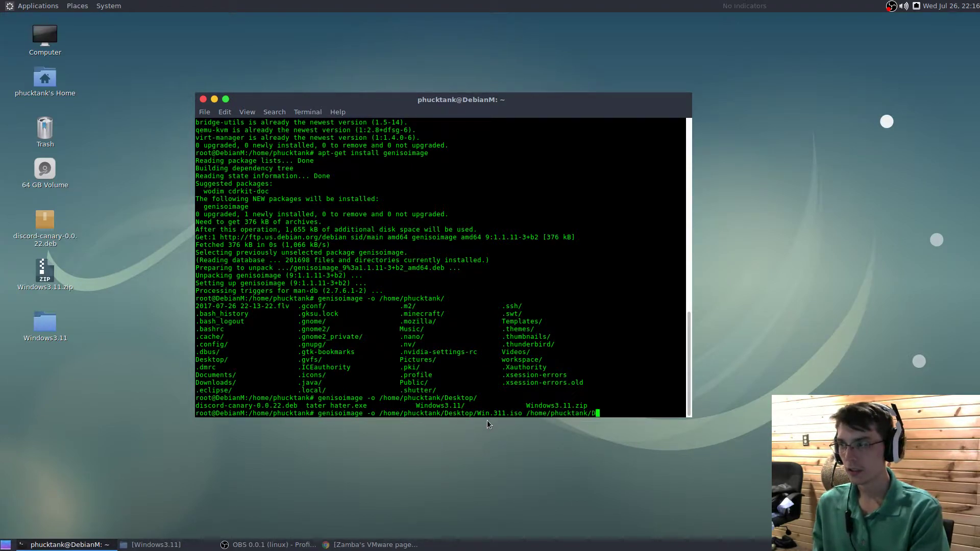
{"action": "key", "text": "Tab"}
{"action": "type", "text": "Wi"}
{"action": "key", "text": "Tab"}
{"action": "key", "text": "Return"}
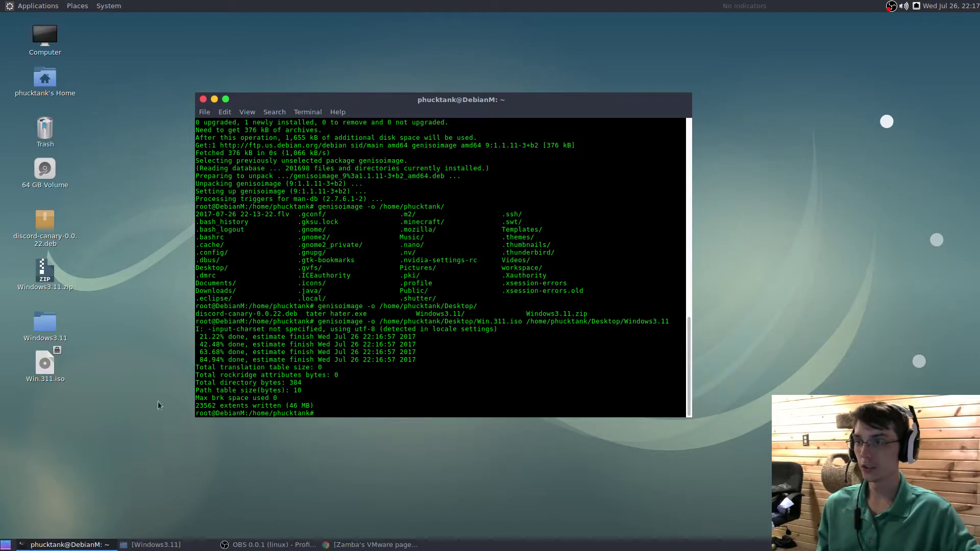
Step: Check the contents of Win.311.iso in the archive manager and move the ISO to the trash
{"action": "double_click", "coordinate": [34, 376]}
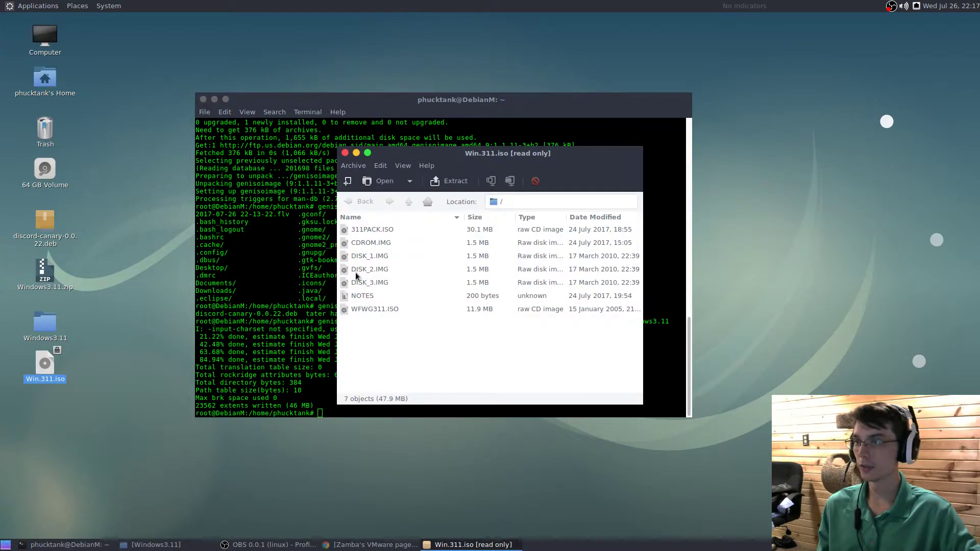
{"action": "left_click", "coordinate": [343, 153]}
{"action": "right_click", "coordinate": [42, 362]}
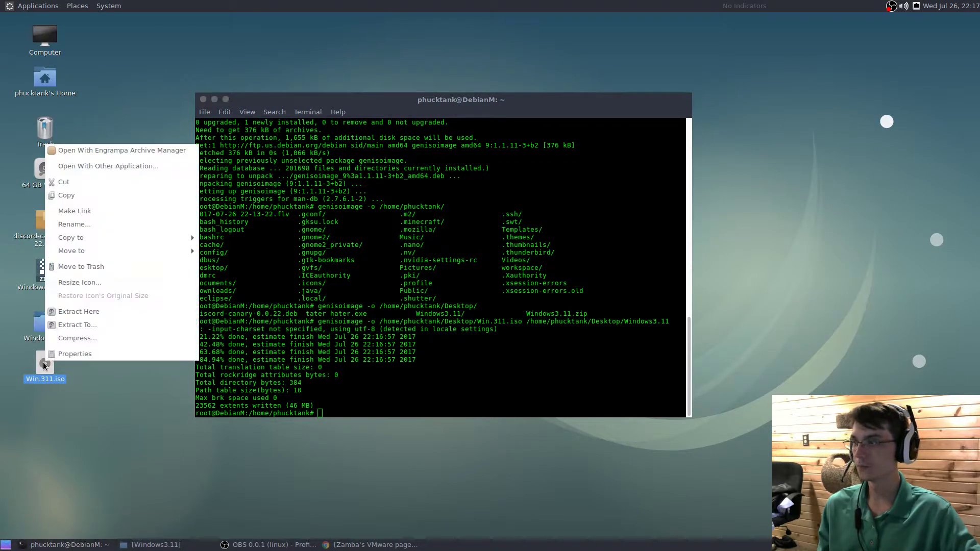
{"action": "left_click", "coordinate": [121, 264]}
Step: Open 311pack.iso from the Windows3.11 desktop folder and go through its top-level folders from AMDPCNET to MSCLIENT
{"action": "double_click", "coordinate": [45, 322]}
{"action": "double_click", "coordinate": [405, 149]}
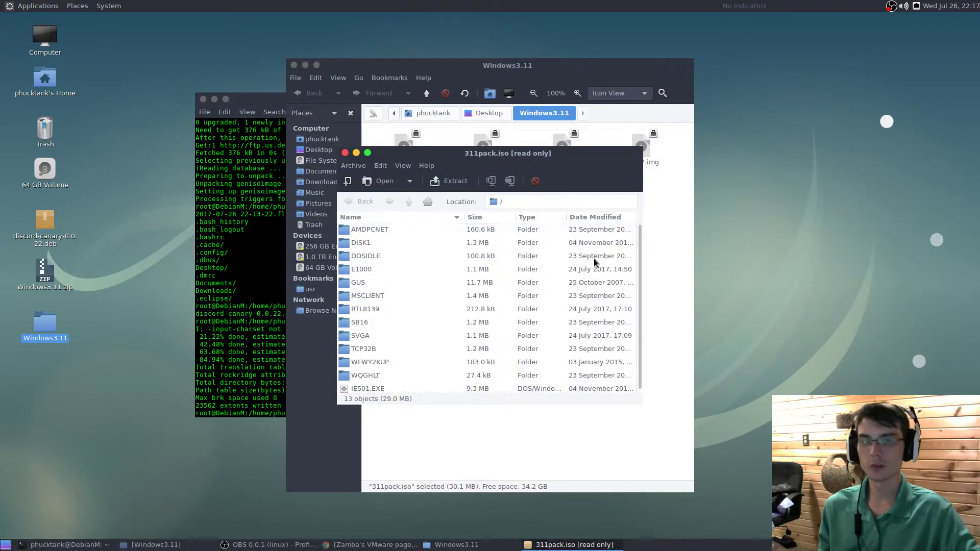
{"action": "scroll", "coordinate": [572, 251], "scroll_direction": "down", "scroll_amount": 1}
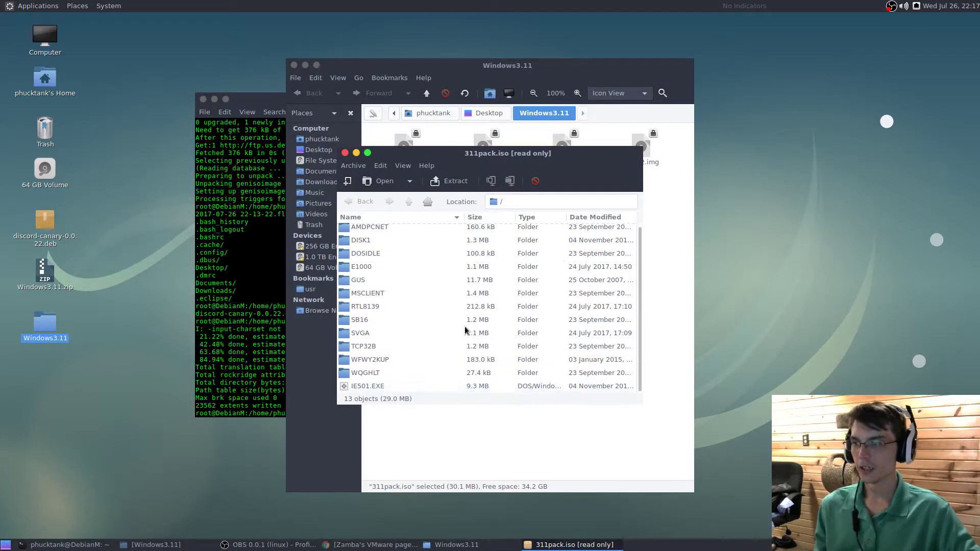
{"action": "scroll", "coordinate": [467, 317], "scroll_direction": "up", "scroll_amount": 1}
{"action": "left_click", "coordinate": [388, 229]}
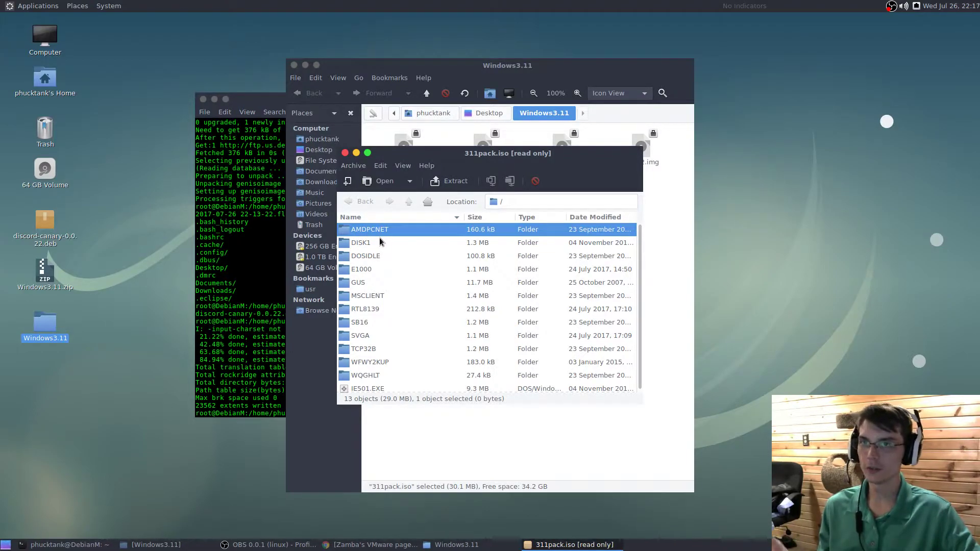
{"action": "left_click", "coordinate": [379, 240]}
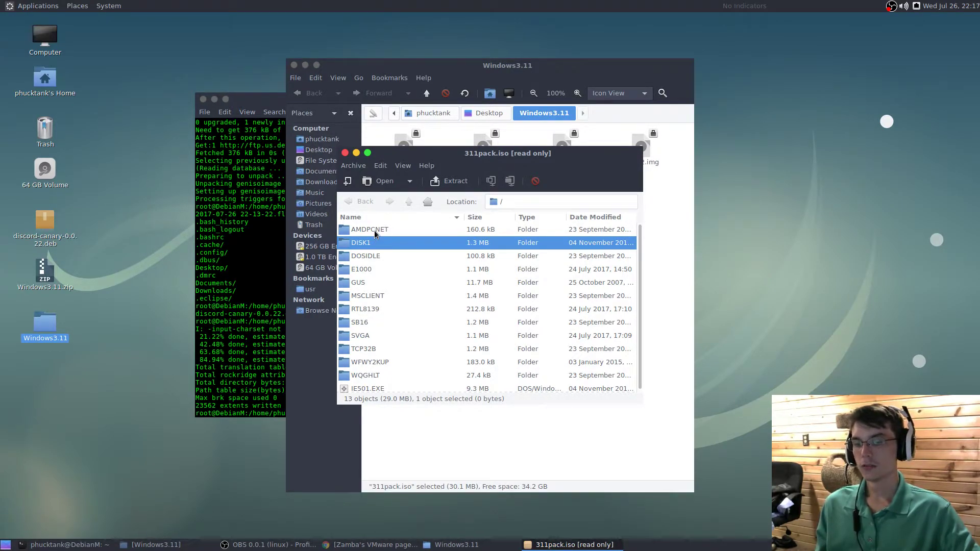
{"action": "left_click", "coordinate": [384, 257]}
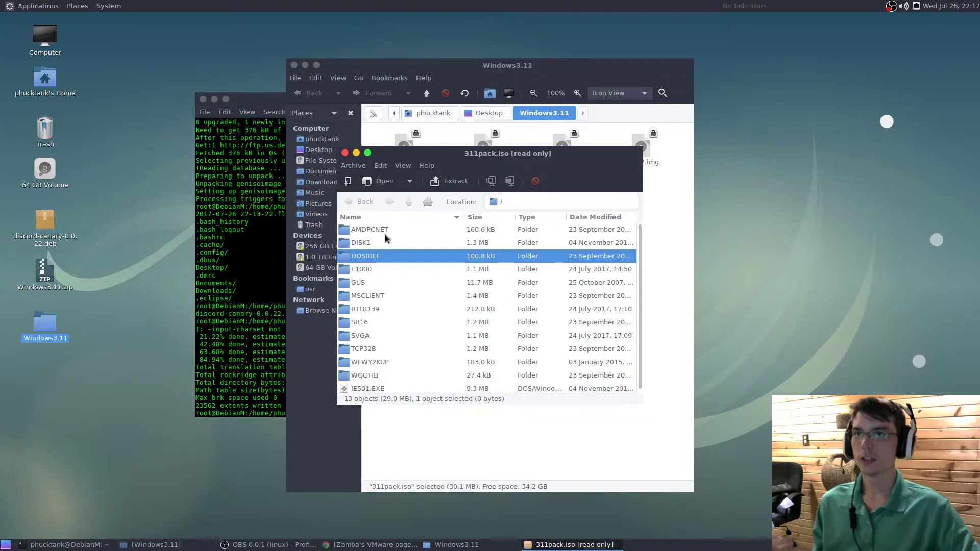
{"action": "left_click", "coordinate": [399, 270]}
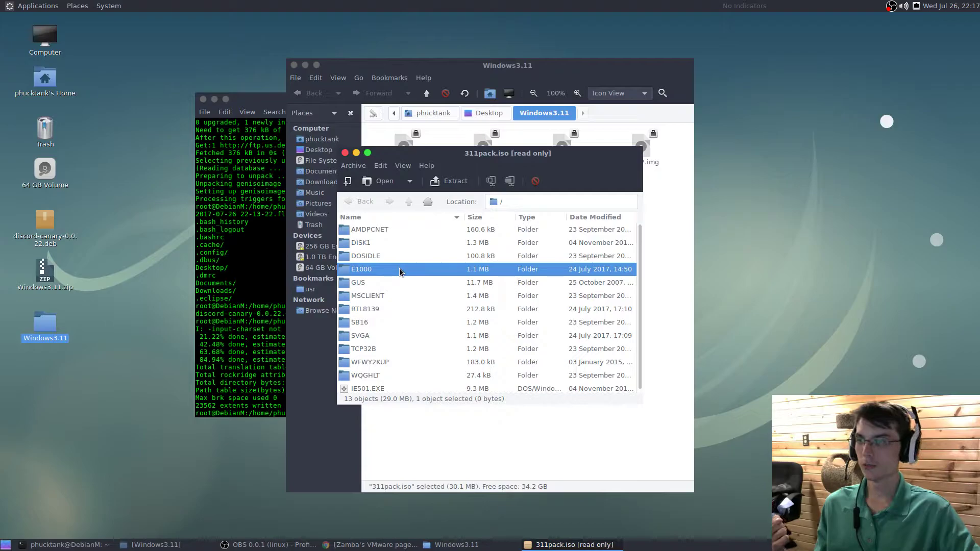
{"action": "left_click", "coordinate": [394, 278]}
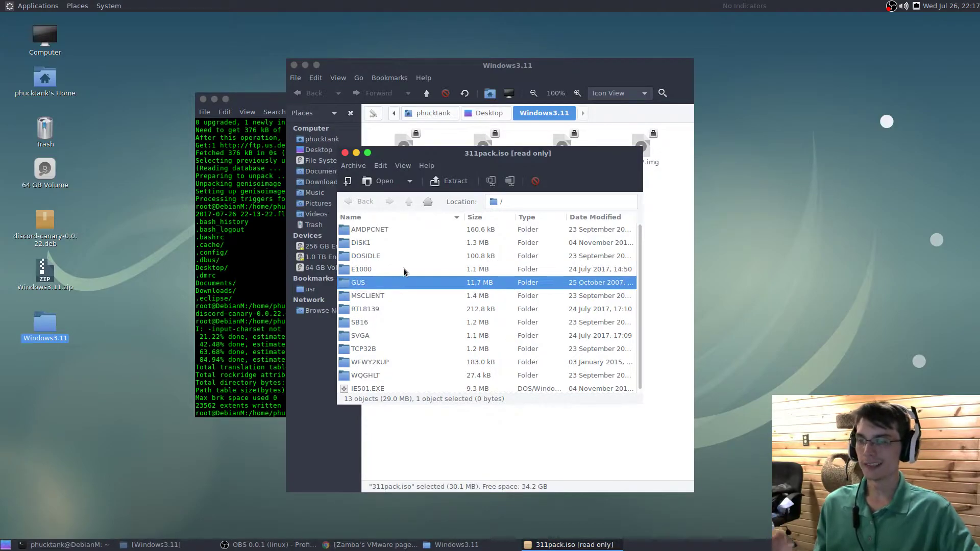
{"action": "left_click", "coordinate": [393, 296]}
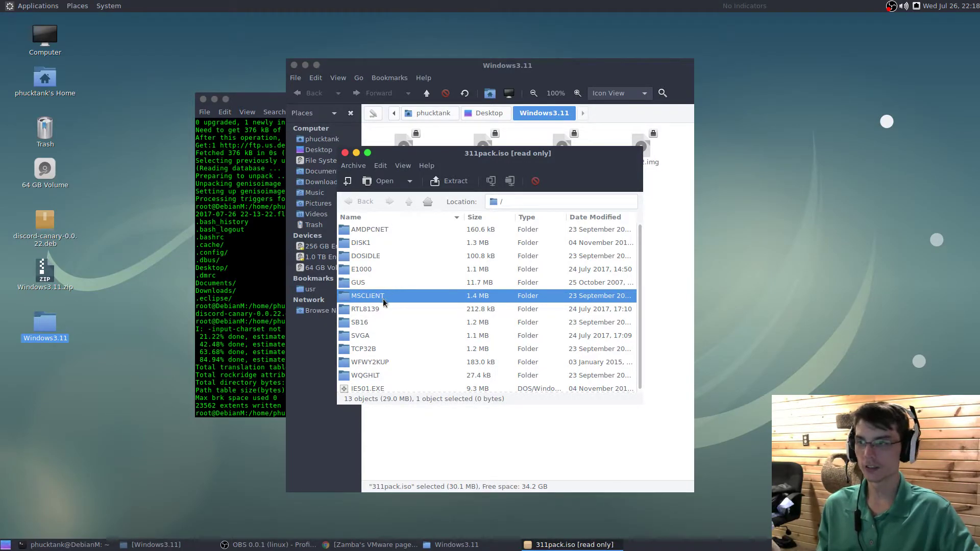
Step: Look inside the AMDPCNET and RTL8139 network driver folders of 311pack.iso and return to the archive root
{"action": "left_click", "coordinate": [394, 230]}
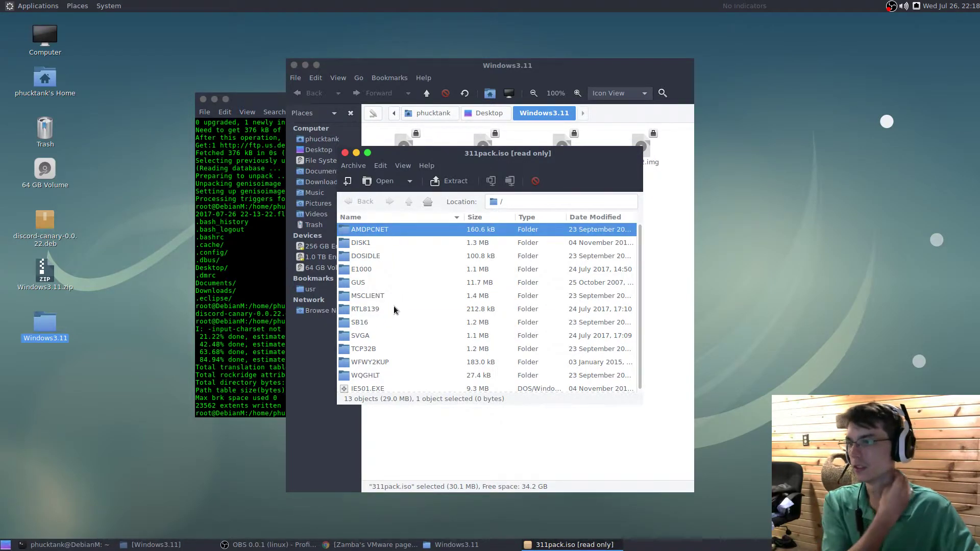
{"action": "double_click", "coordinate": [405, 233]}
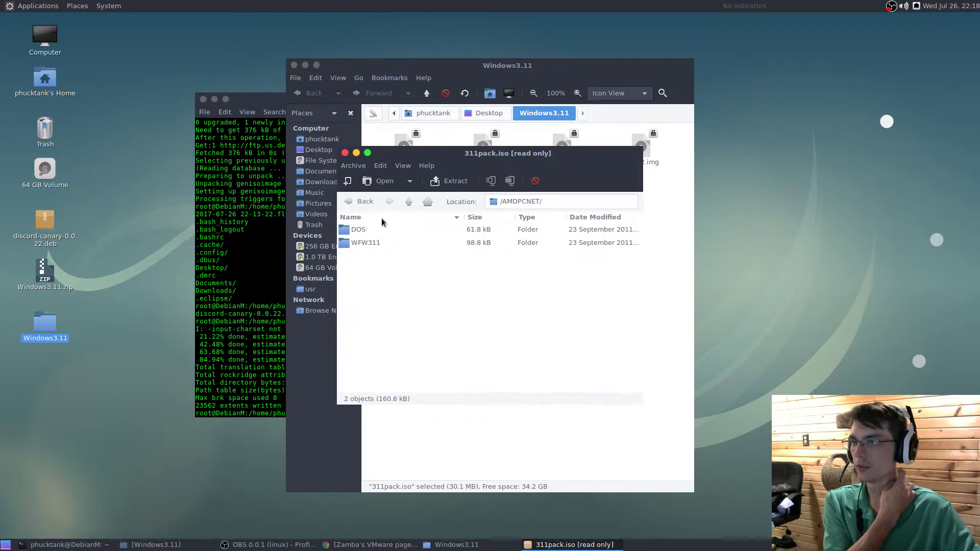
{"action": "left_click", "coordinate": [351, 201]}
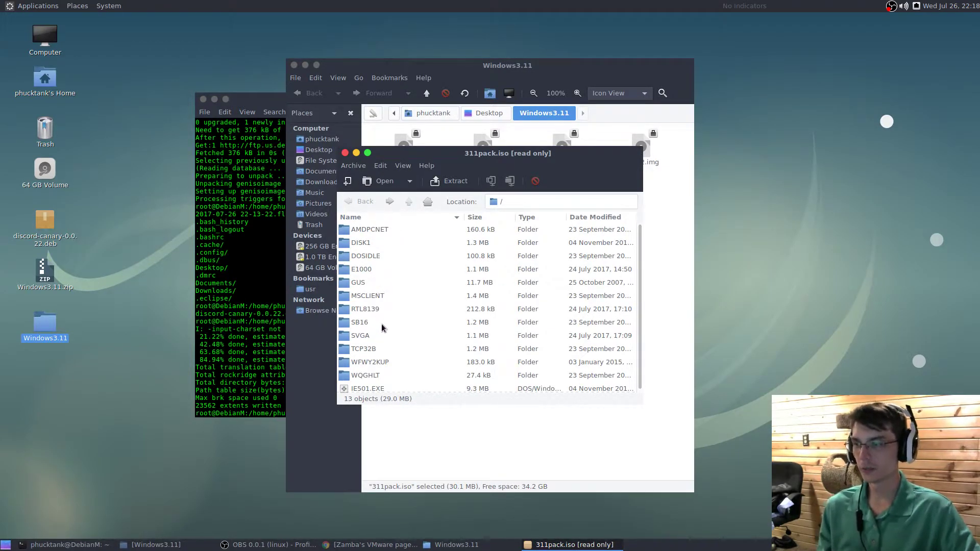
{"action": "left_click", "coordinate": [363, 325]}
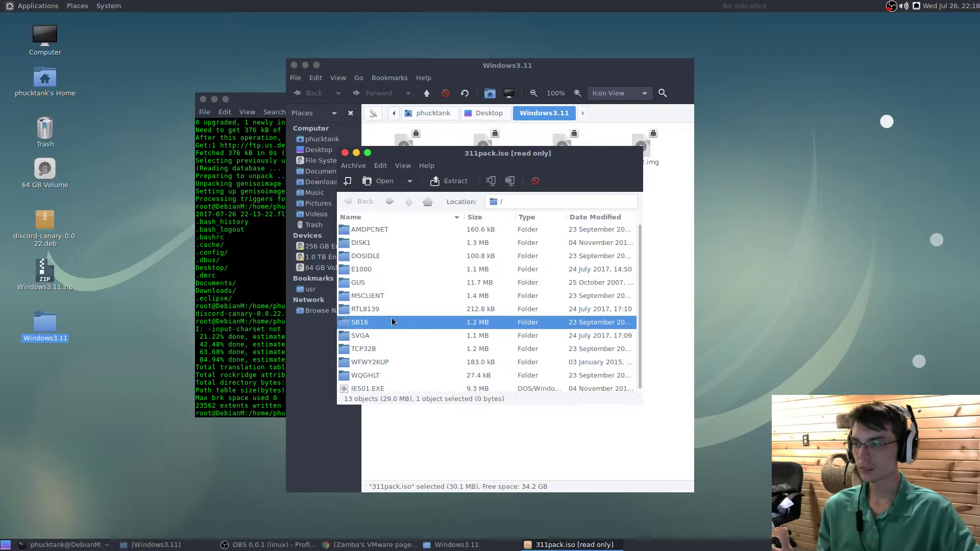
{"action": "left_click", "coordinate": [377, 311]}
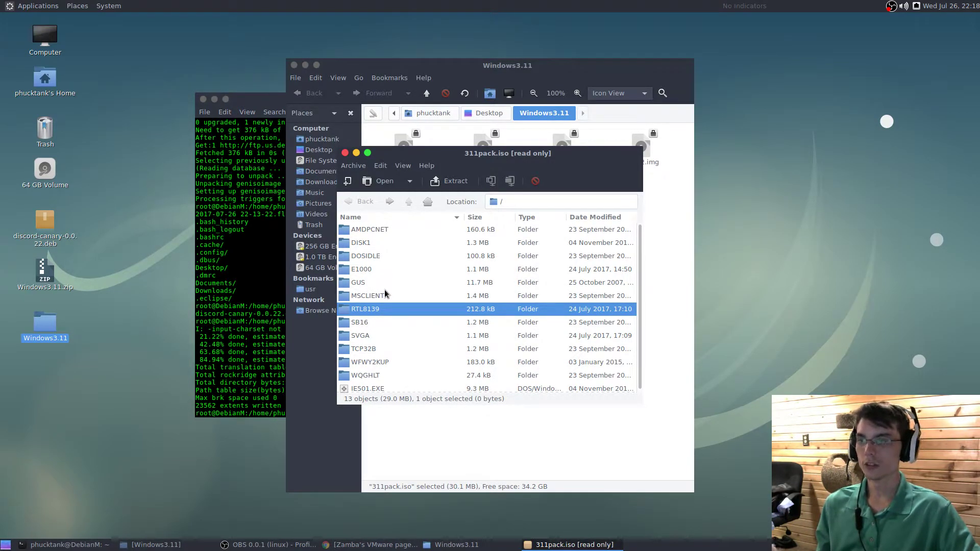
{"action": "double_click", "coordinate": [364, 310]}
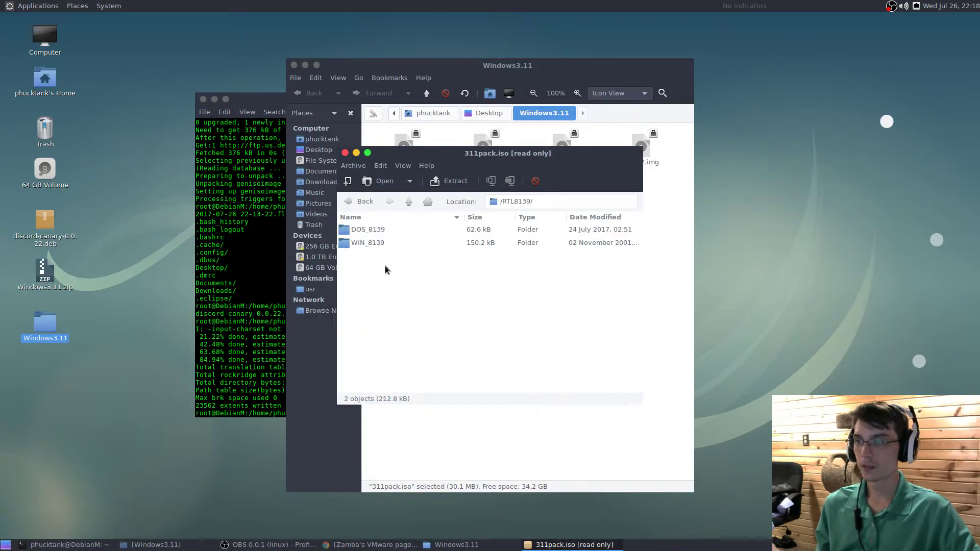
{"action": "left_click", "coordinate": [358, 202]}
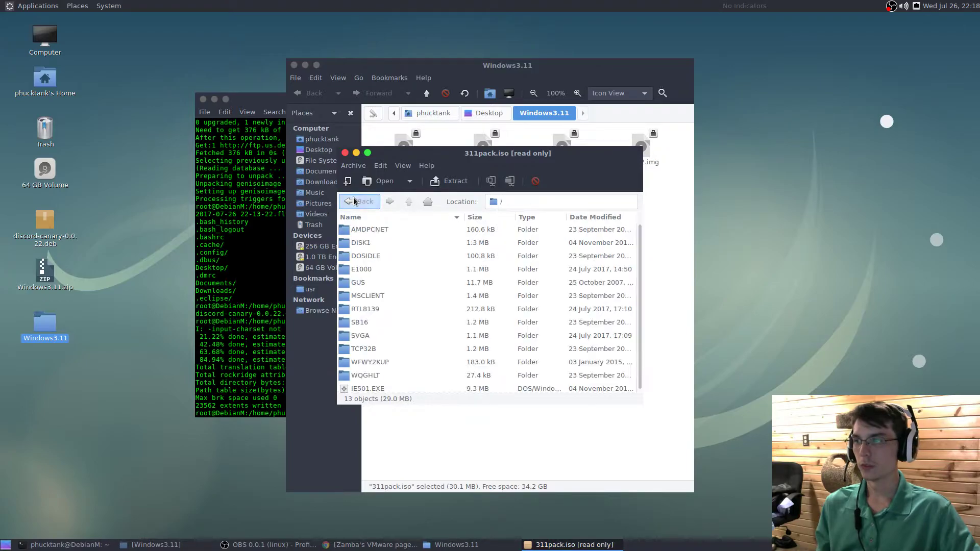
Step: Point out the SB16 folder in 311pack.iso, open the SVGA folder and examine its display driver and font files
{"action": "left_click", "coordinate": [368, 323]}
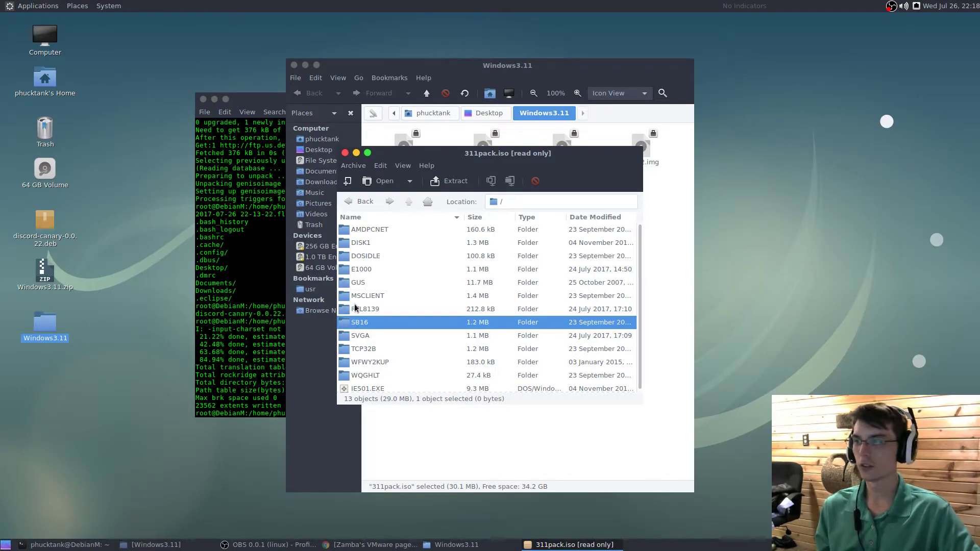
{"action": "left_click", "coordinate": [356, 337]}
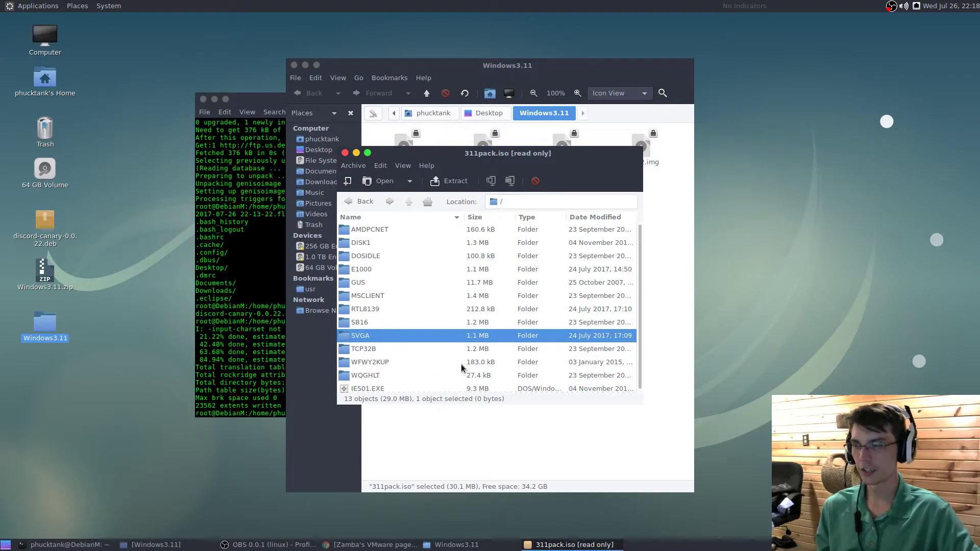
{"action": "double_click", "coordinate": [415, 338]}
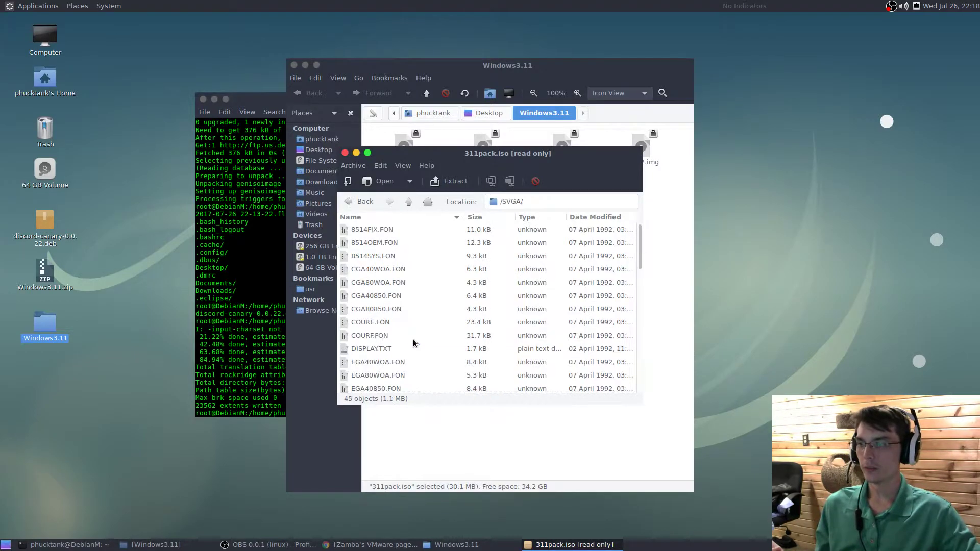
{"action": "scroll", "coordinate": [428, 337], "scroll_direction": "down", "scroll_amount": 10}
{"action": "scroll", "coordinate": [425, 341], "scroll_direction": "up", "scroll_amount": 10}
{"action": "scroll", "coordinate": [430, 323], "scroll_direction": "down", "scroll_amount": 8}
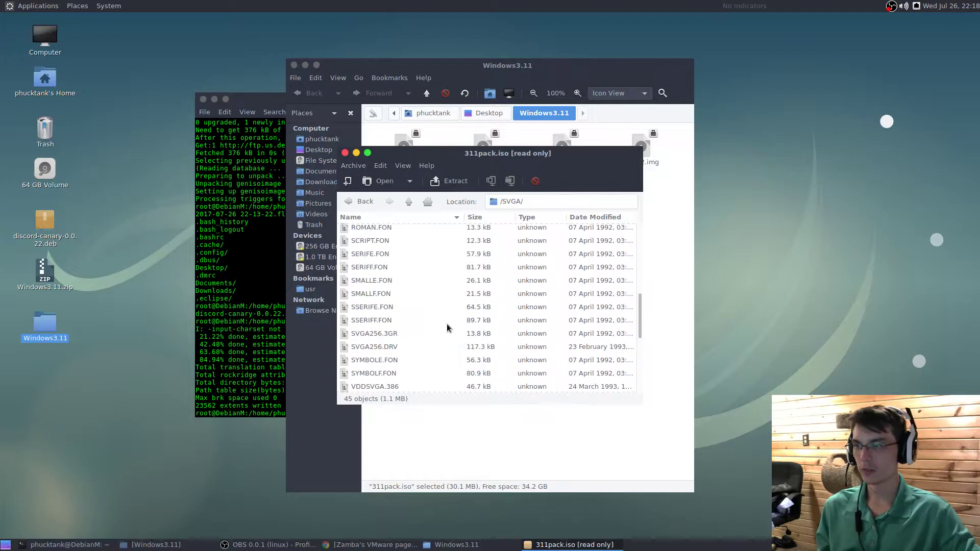
{"action": "scroll", "coordinate": [411, 352], "scroll_direction": "down", "scroll_amount": 4}
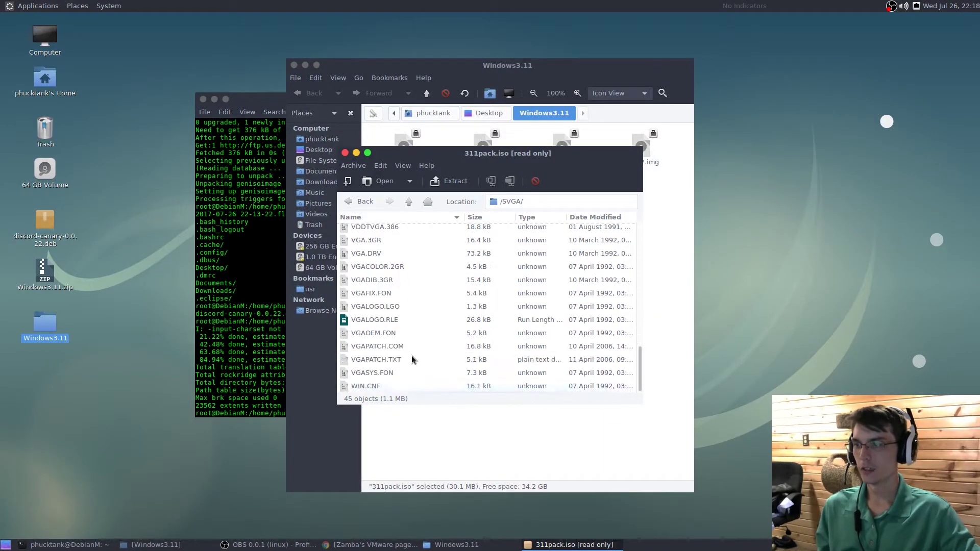
{"action": "scroll", "coordinate": [418, 350], "scroll_direction": "up", "scroll_amount": 4}
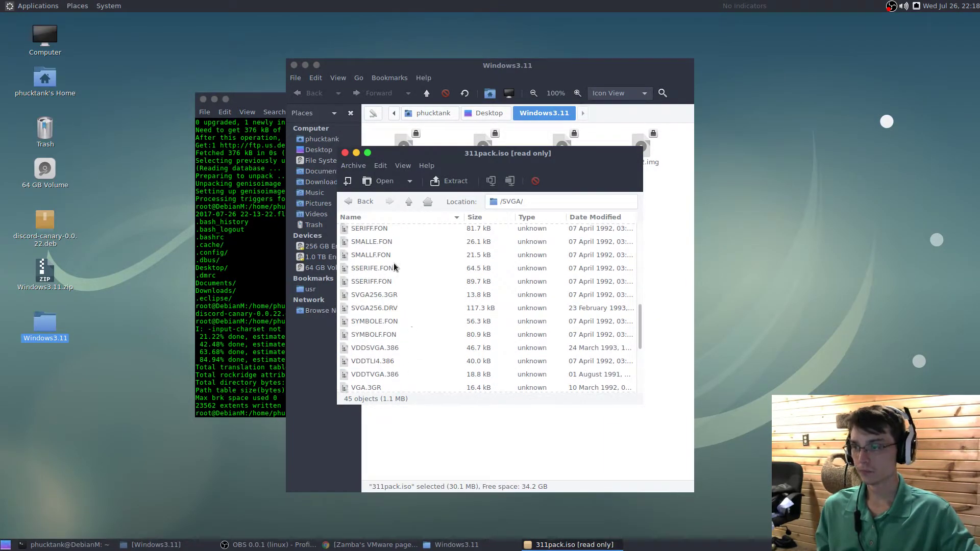
{"action": "scroll", "coordinate": [406, 293], "scroll_direction": "down", "scroll_amount": 4}
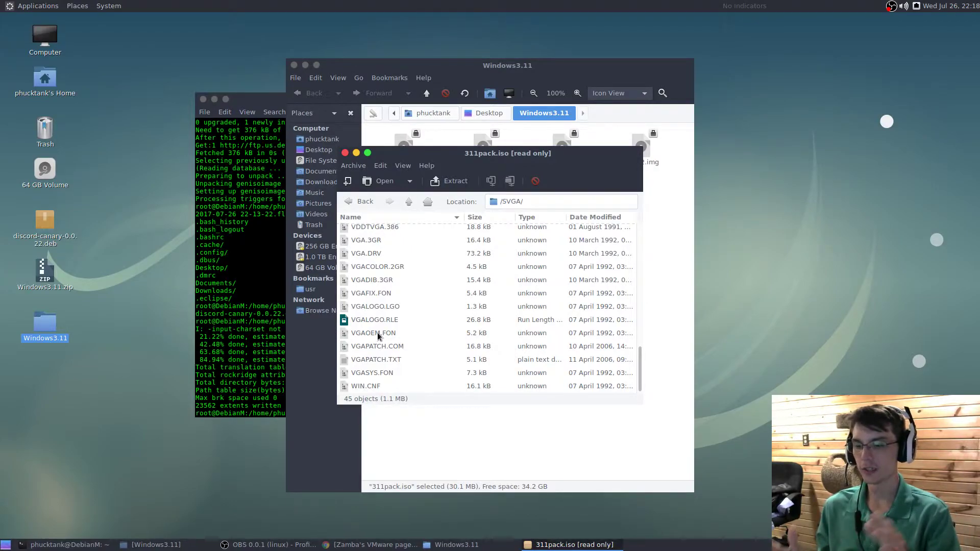
Step: Point out the SVGA256.DRV display driver in the SVGA folder and return to the root of 311pack.iso
{"action": "scroll", "coordinate": [378, 333], "scroll_direction": "up", "scroll_amount": 3}
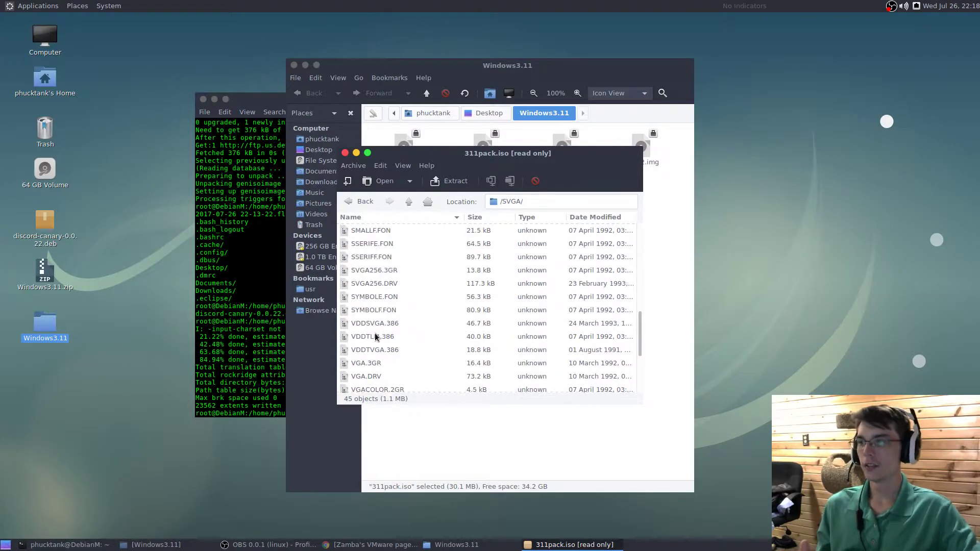
{"action": "left_click", "coordinate": [393, 283]}
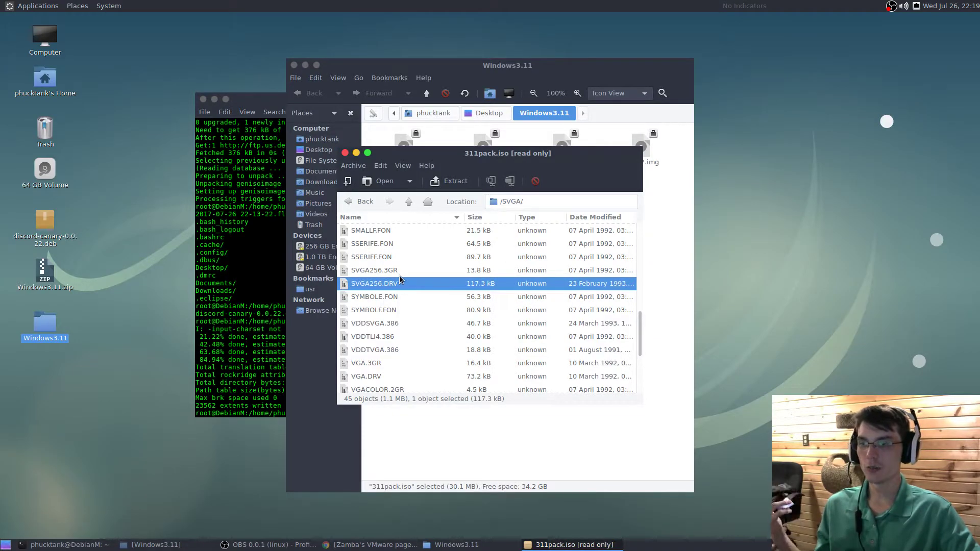
{"action": "scroll", "coordinate": [403, 263], "scroll_direction": "up", "scroll_amount": 1}
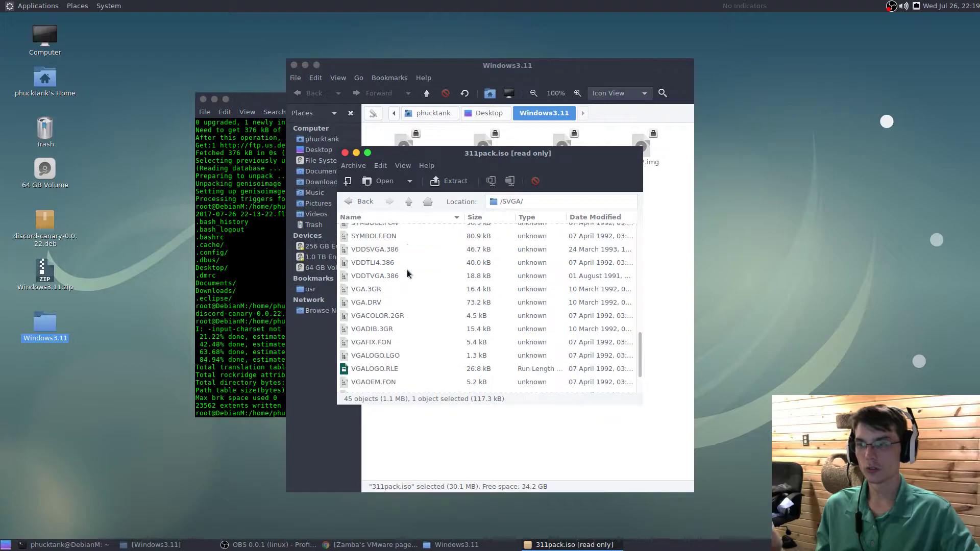
{"action": "left_click", "coordinate": [353, 202]}
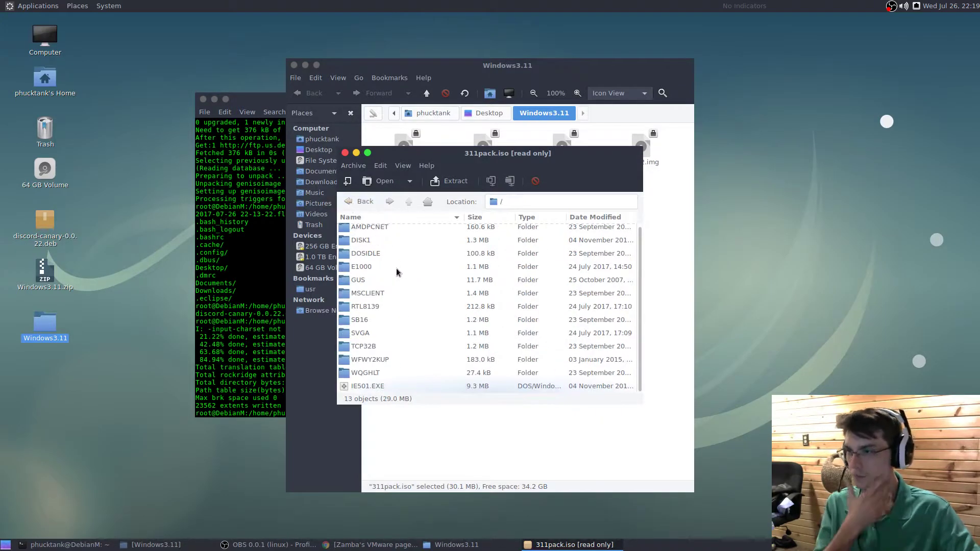
Step: Point out the TCP32B, WFWY2KUP, WQGHLT and DOSIDLE folders and the IE501.EXE installer in 311pack.iso
{"action": "left_click", "coordinate": [380, 349]}
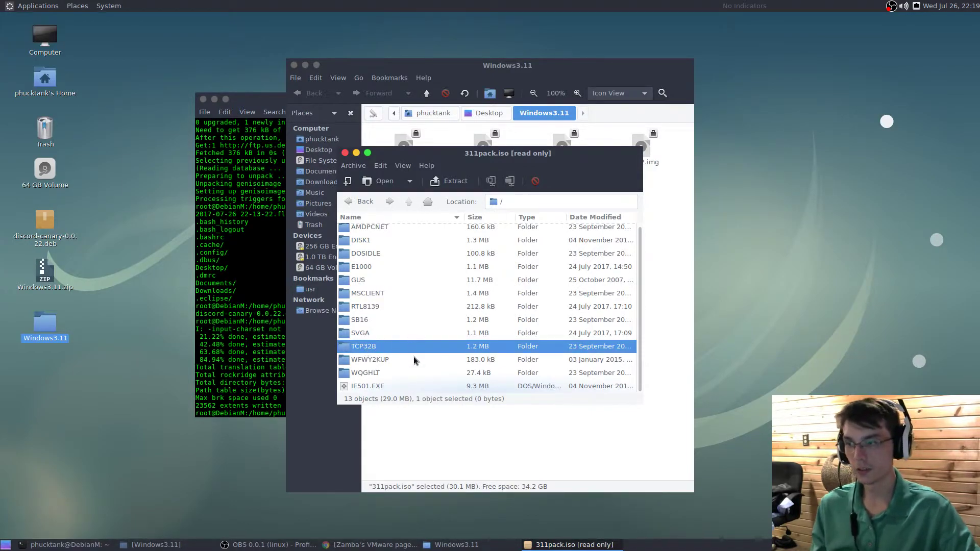
{"action": "left_click", "coordinate": [387, 363]}
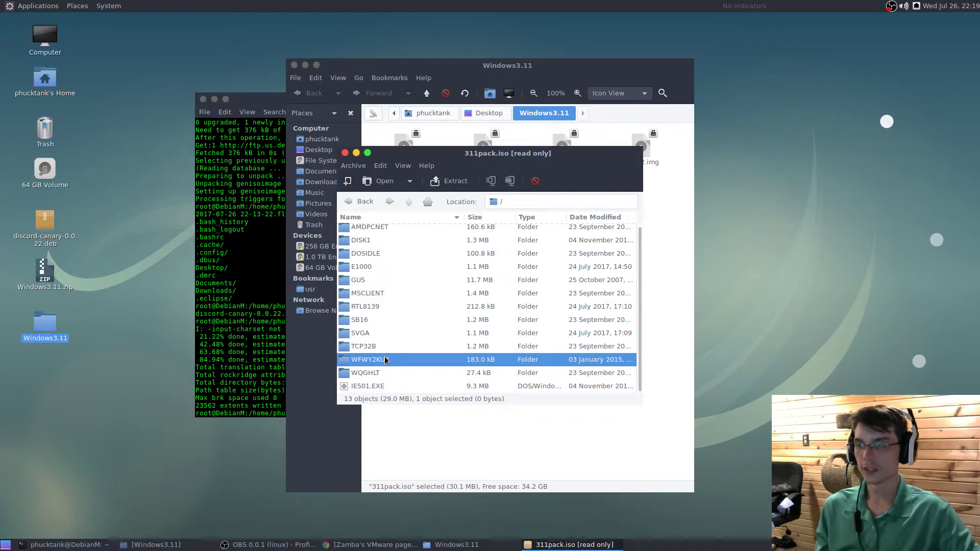
{"action": "left_click", "coordinate": [380, 372]}
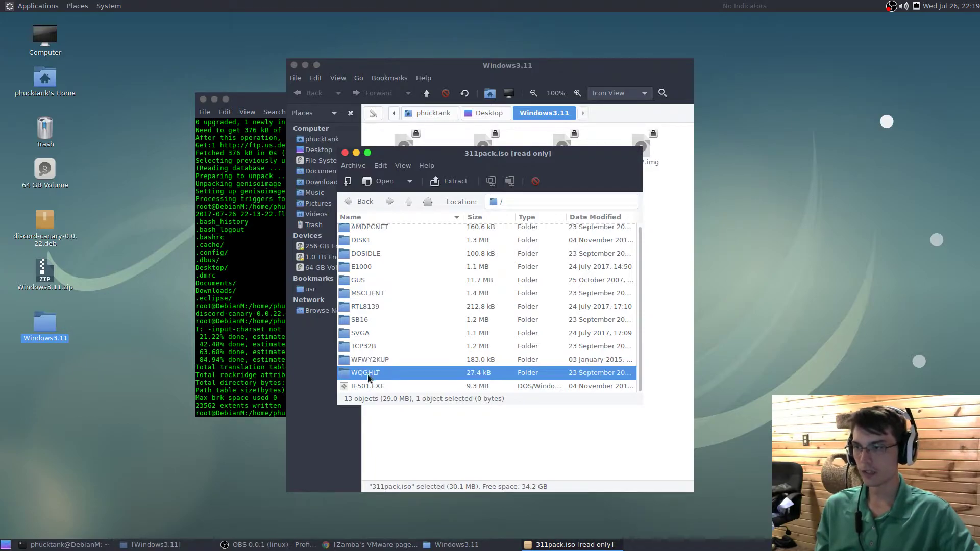
{"action": "left_click", "coordinate": [386, 254]}
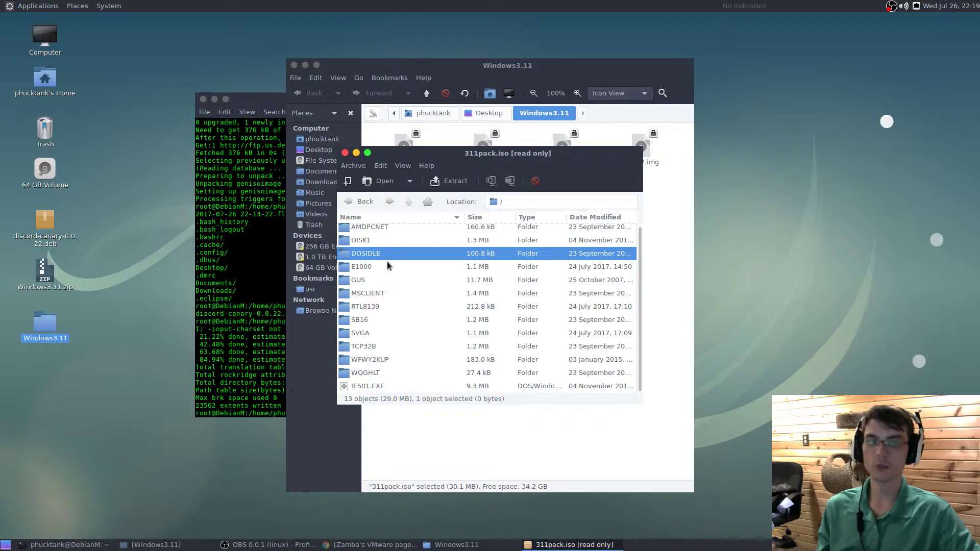
{"action": "left_click", "coordinate": [366, 387]}
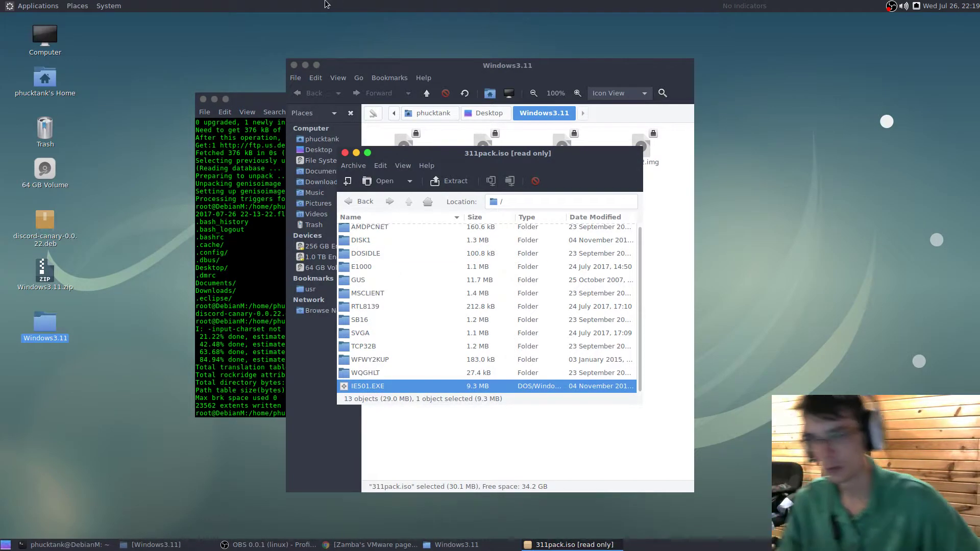
Step: Close the 311pack.iso archive and the Windows3.11 folder window, leaving the terminal in front
{"action": "left_click", "coordinate": [345, 153]}
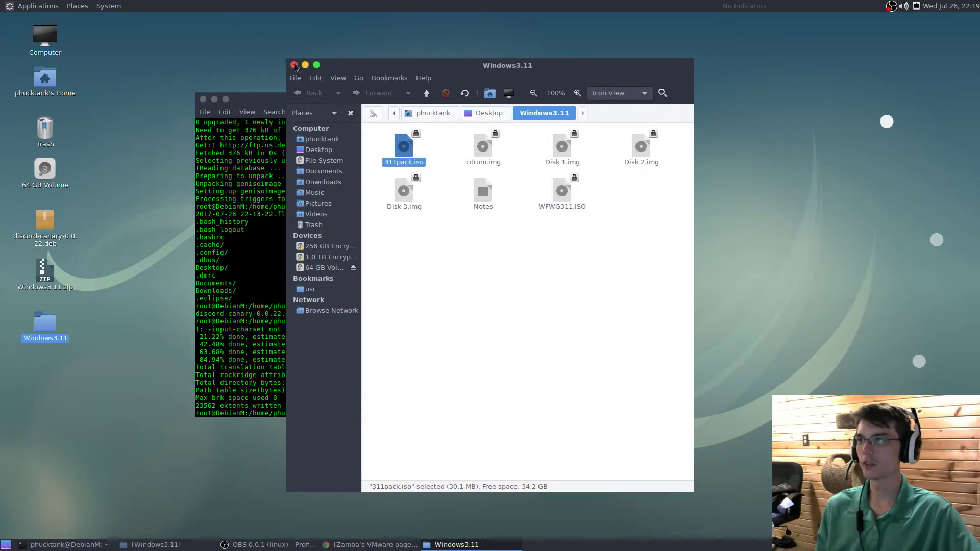
{"action": "left_click_drag", "start_coordinate": [686, 299], "coordinate": [388, 132]}
{"action": "left_click", "coordinate": [449, 286]}
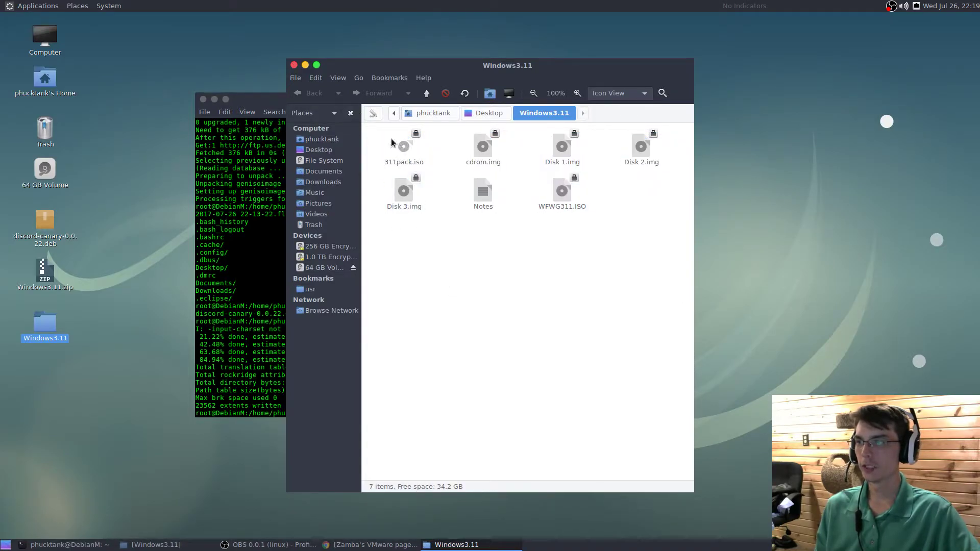
{"action": "left_click", "coordinate": [294, 66]}
{"action": "triple_click", "coordinate": [369, 375]}
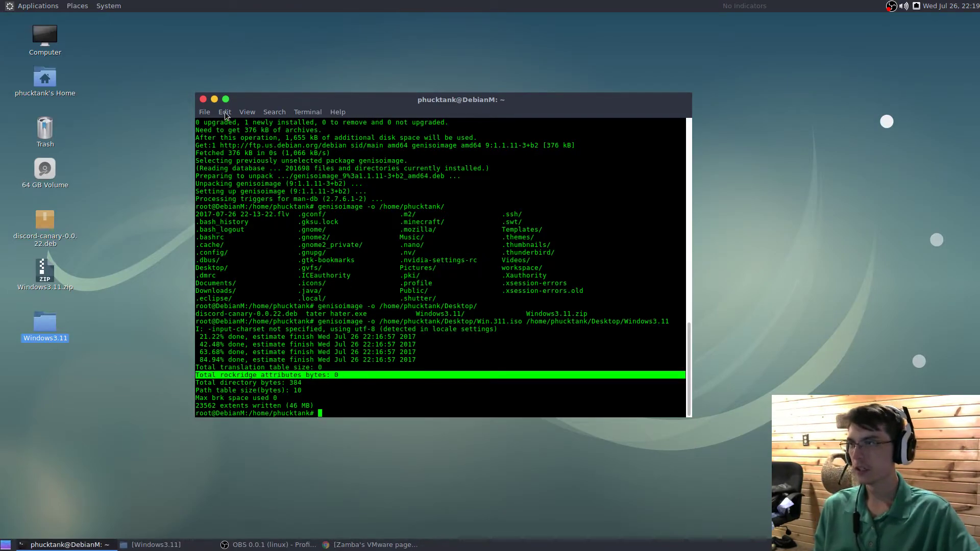
Step: Launch Virtual Machine Manager and authenticate with the root password to connect to QEMU/KVM
{"action": "left_click", "coordinate": [42, 4]}
{"action": "mouse_move", "coordinate": [27, 92]}
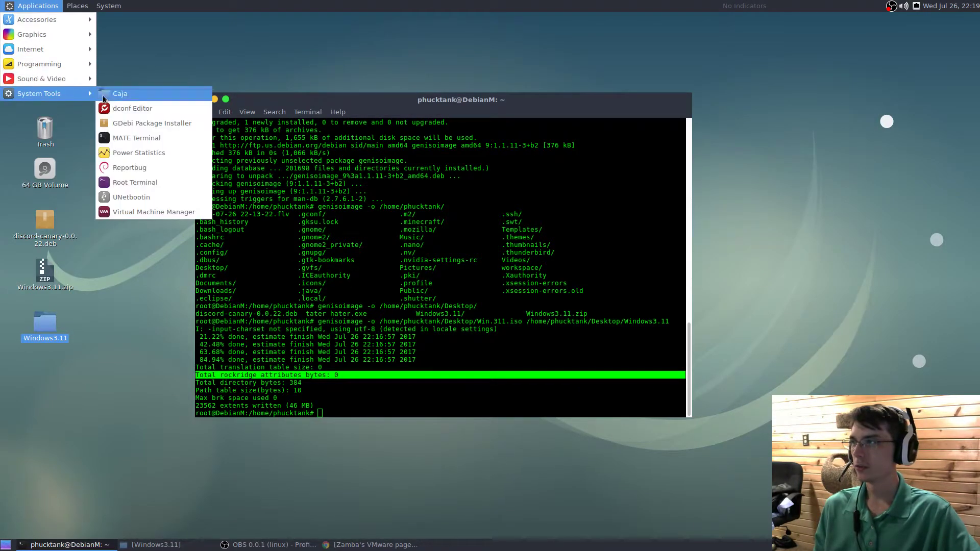
{"action": "left_click", "coordinate": [155, 211]}
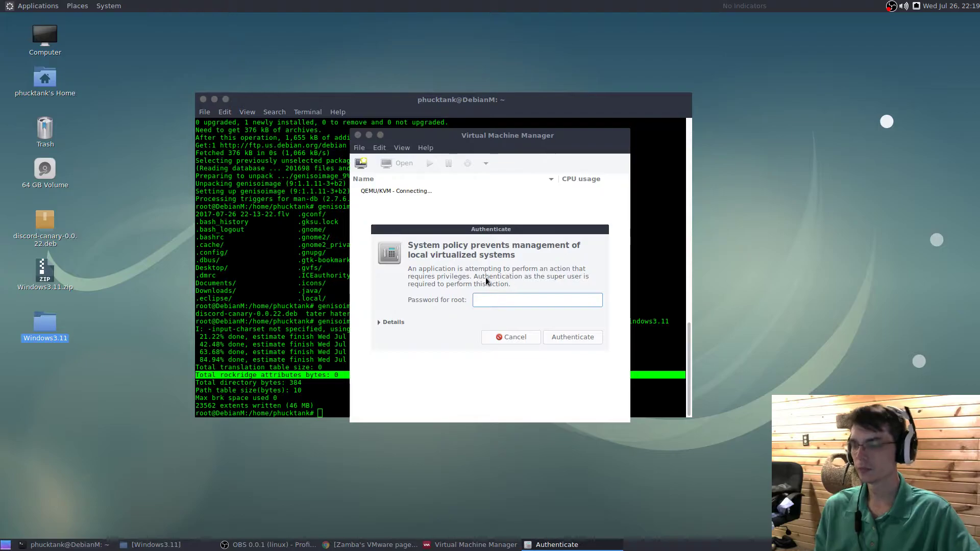
{"action": "type", "text": "•••••••••••••"}
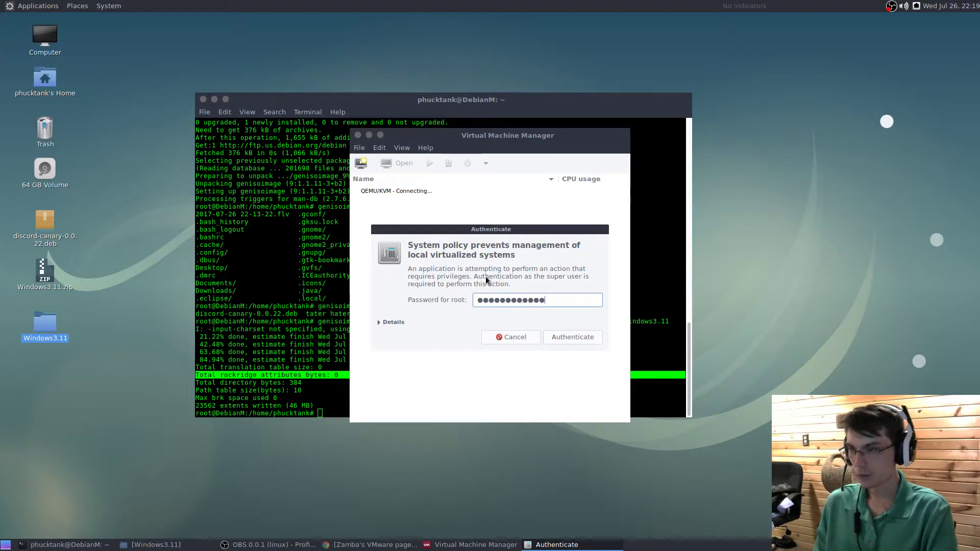
{"action": "key", "text": "Return"}
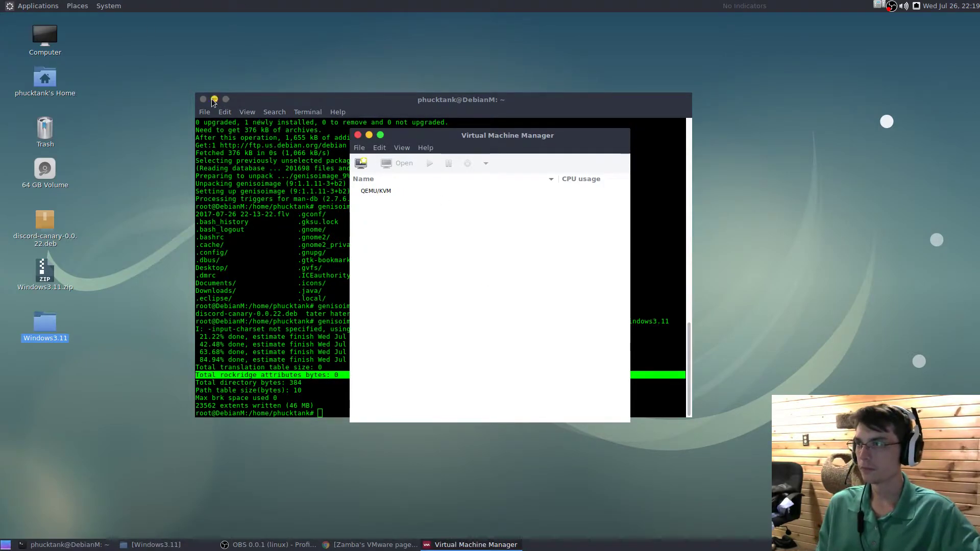
Step: Minimize the terminal and start creating a new virtual machine that installs from local install media
{"action": "left_click", "coordinate": [213, 100]}
{"action": "left_click", "coordinate": [362, 165]}
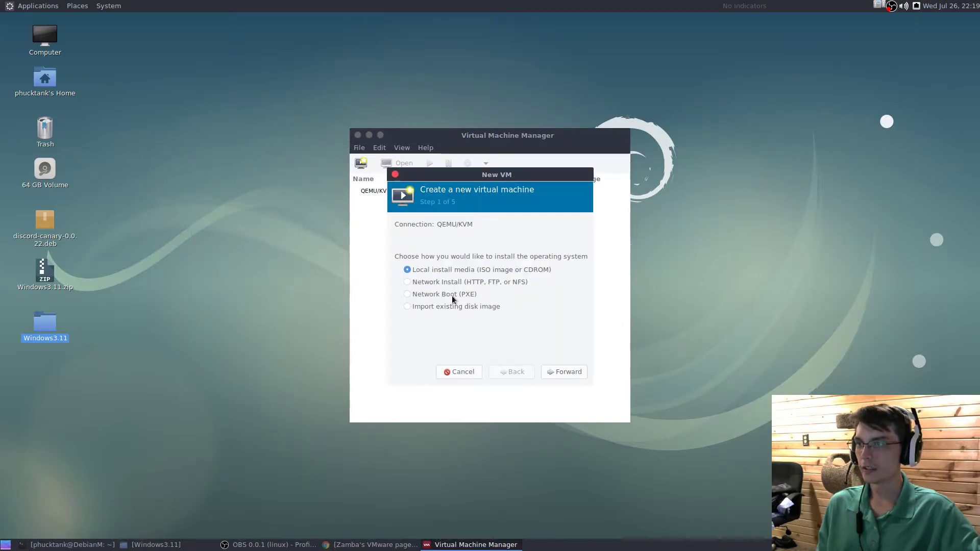
{"action": "left_click", "coordinate": [567, 371]}
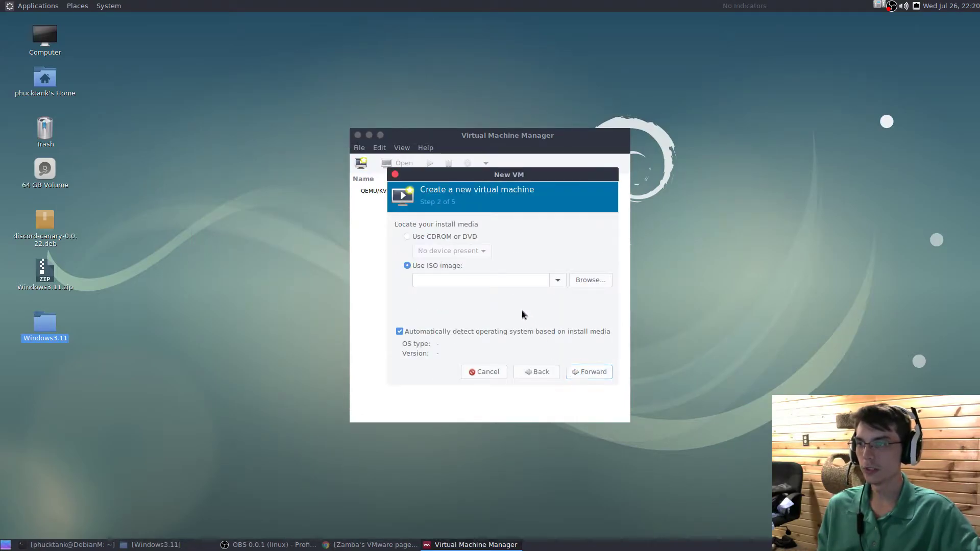
Step: Browse for the ISO image, then stop and permanently delete the existing Windows storage pool
{"action": "left_click", "coordinate": [588, 279]}
{"action": "left_click", "coordinate": [379, 212]}
{"action": "left_click", "coordinate": [361, 421]}
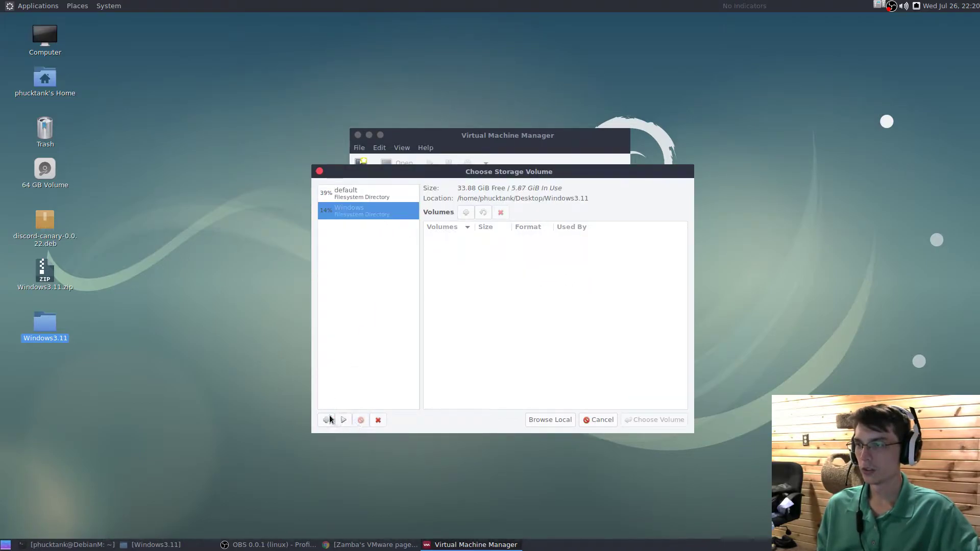
{"action": "left_click", "coordinate": [378, 420]}
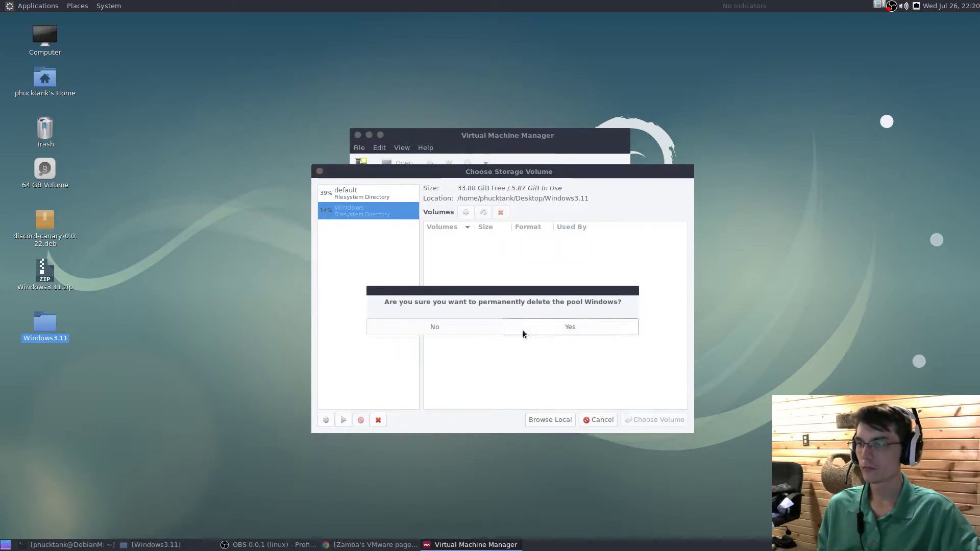
{"action": "left_click", "coordinate": [522, 330]}
Step: Create a filesystem directory storage pool named Windows that targets the Windows3.11 folder on the Desktop
{"action": "left_click", "coordinate": [327, 421]}
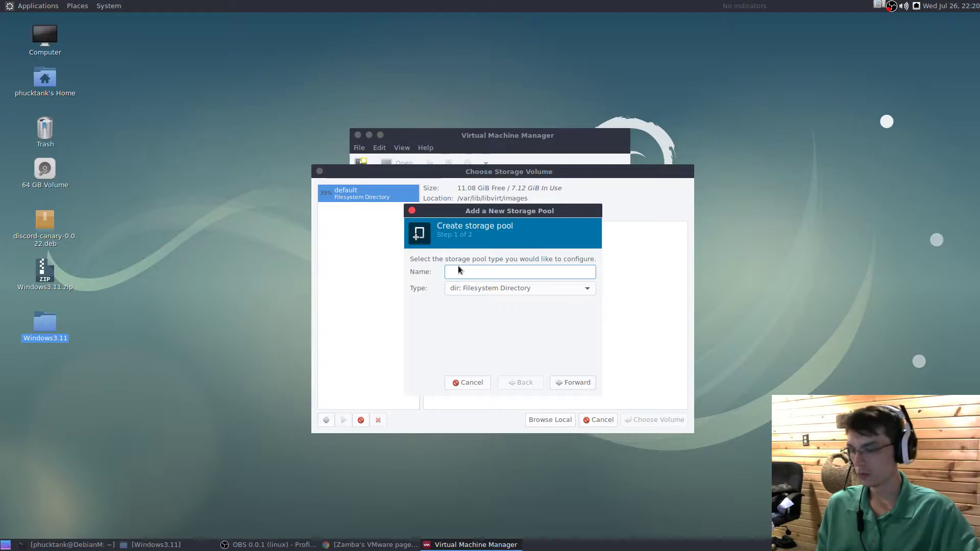
{"action": "type", "text": "Windows"}
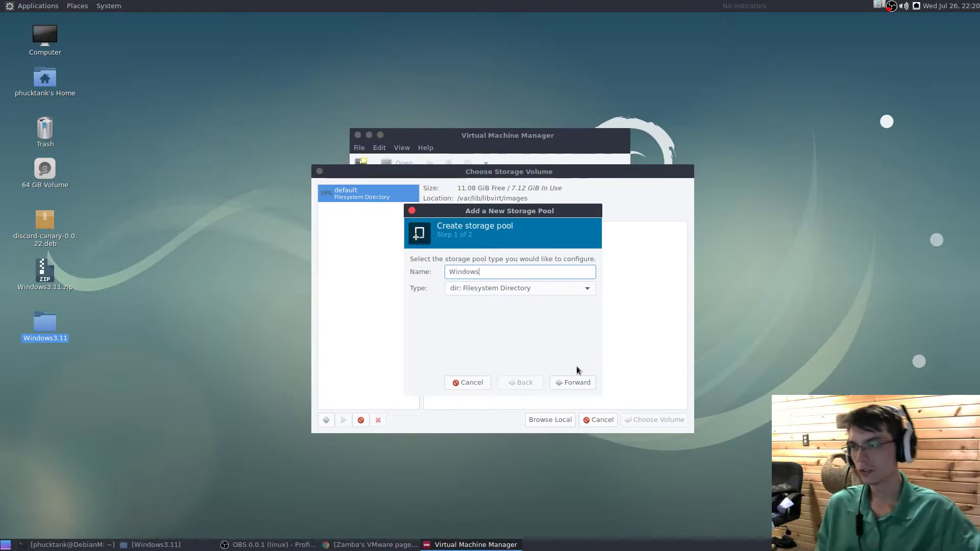
{"action": "left_click", "coordinate": [577, 383]}
{"action": "left_click", "coordinate": [612, 262]}
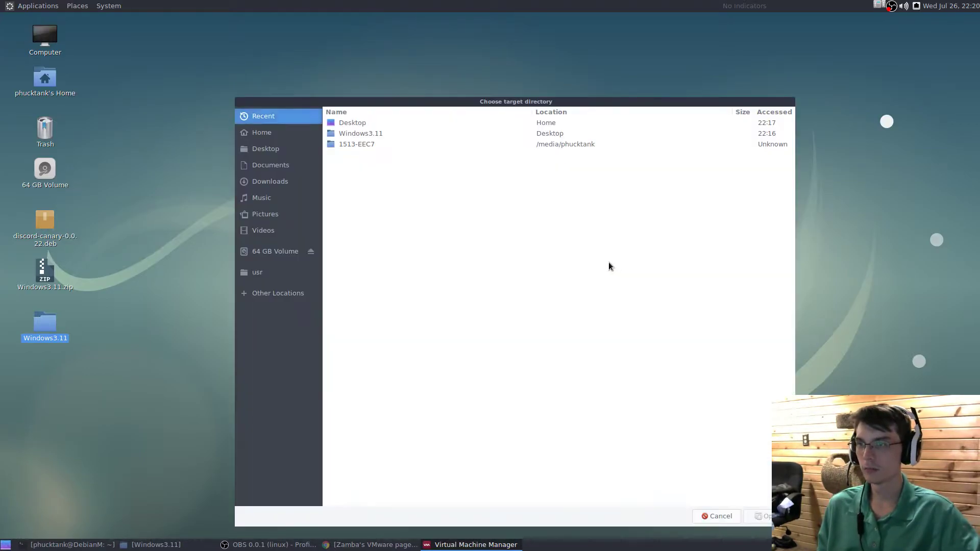
{"action": "left_click", "coordinate": [285, 148]}
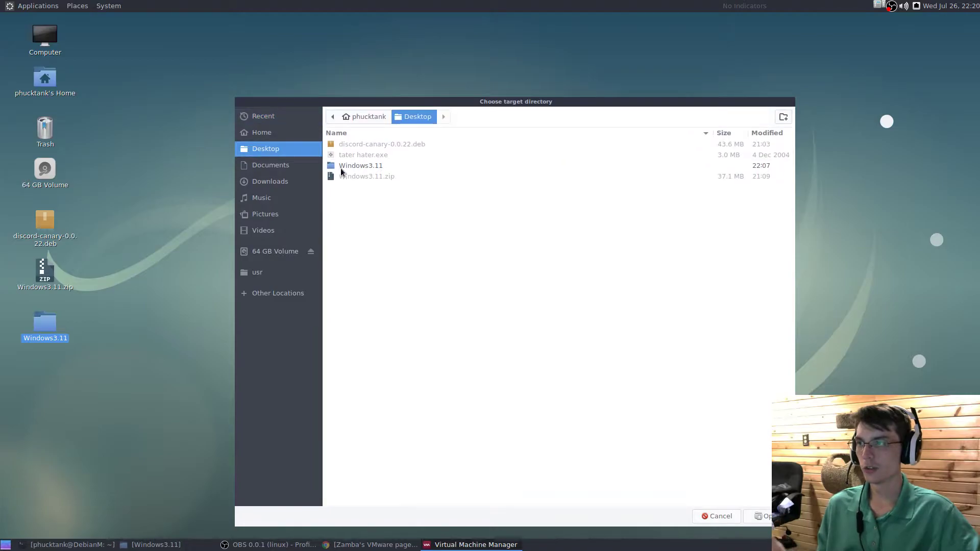
{"action": "double_click", "coordinate": [341, 166]}
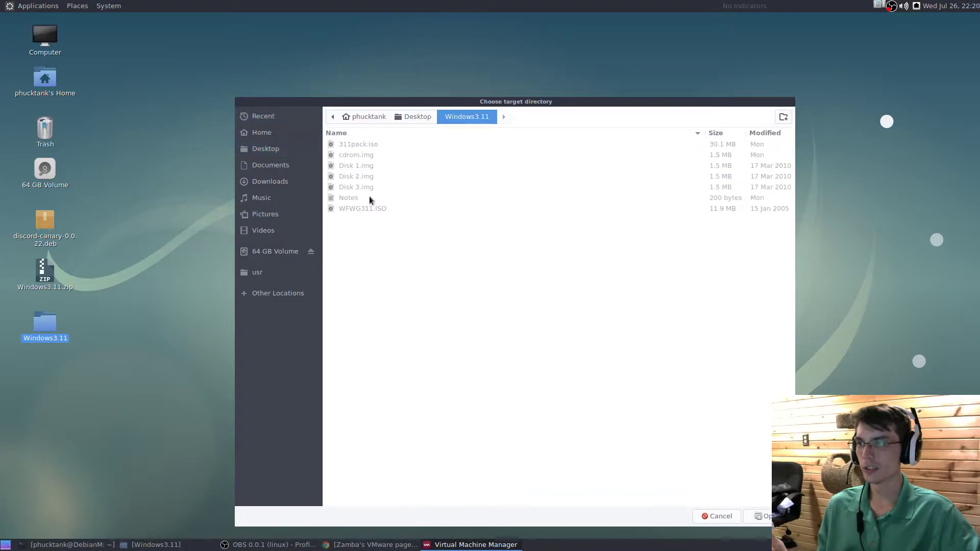
{"action": "left_click", "coordinate": [766, 516]}
{"action": "left_click", "coordinate": [598, 383]}
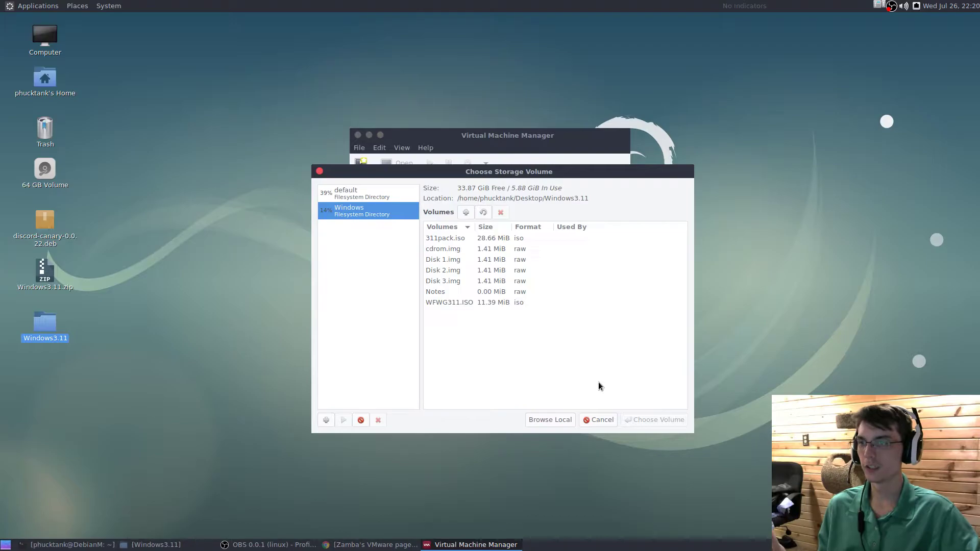
Step: Choose Disk 1.img from the Windows pool as the install media and continue to the memory and CPU settings
{"action": "left_click", "coordinate": [464, 260]}
{"action": "left_click", "coordinate": [657, 420]}
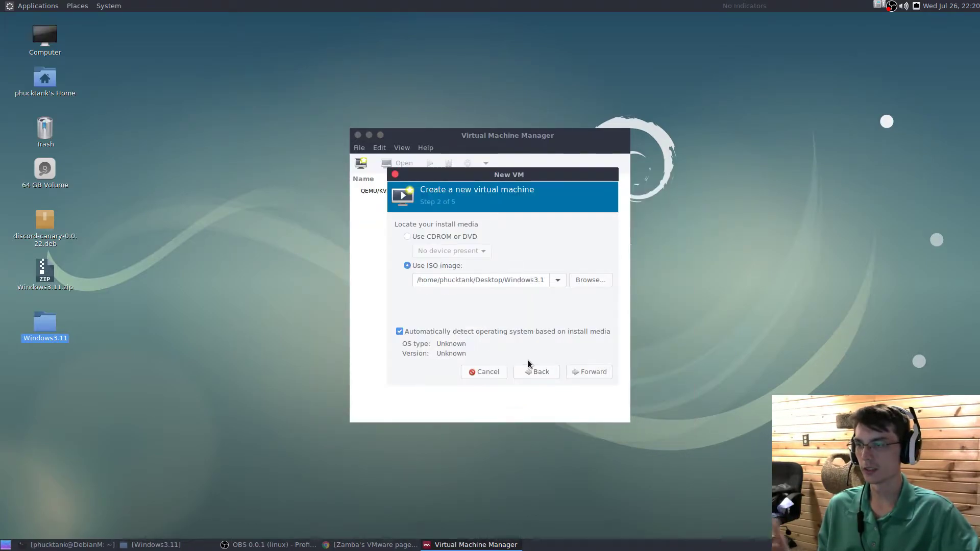
{"action": "left_click", "coordinate": [582, 372]}
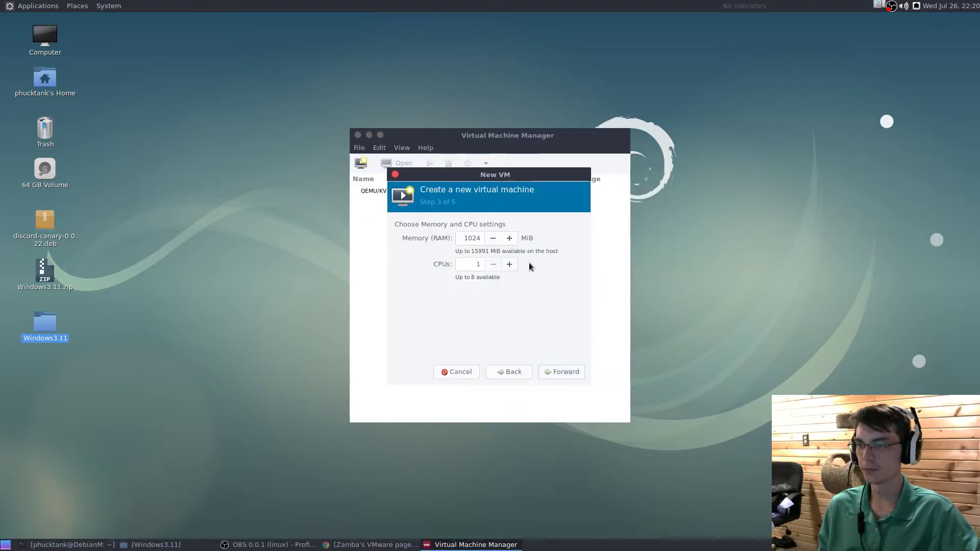
Step: Set the virtual machine's memory to 64 MiB, keep 1 CPU and continue to the storage settings
{"action": "double_click", "coordinate": [481, 239]}
{"action": "type", "text": "1"}
{"action": "key", "text": "BackSpace"}
{"action": "type", "text": "64"}
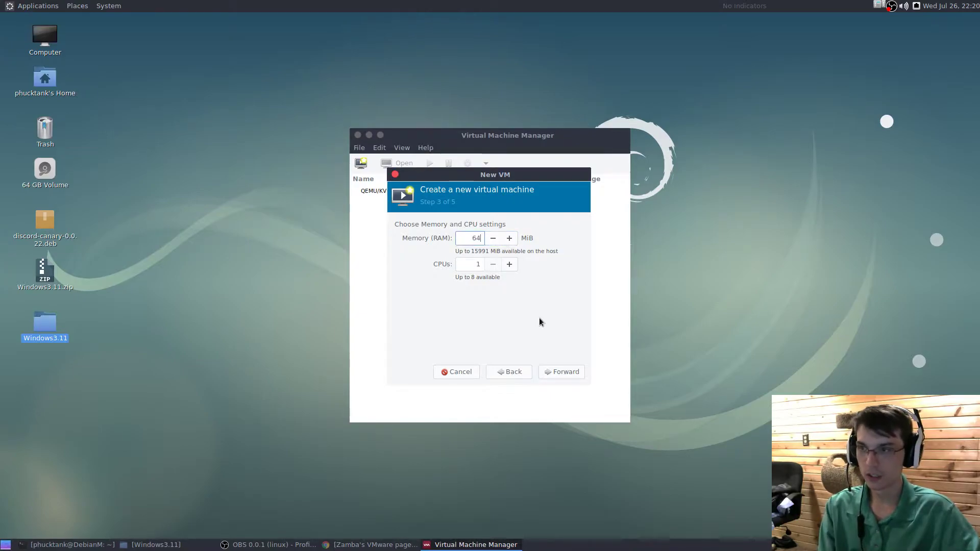
{"action": "left_click", "coordinate": [564, 370]}
Step: Switch to custom storage and add a new volume in the Windows pool, naming it Win3.11.qcow2
{"action": "left_click", "coordinate": [422, 279]}
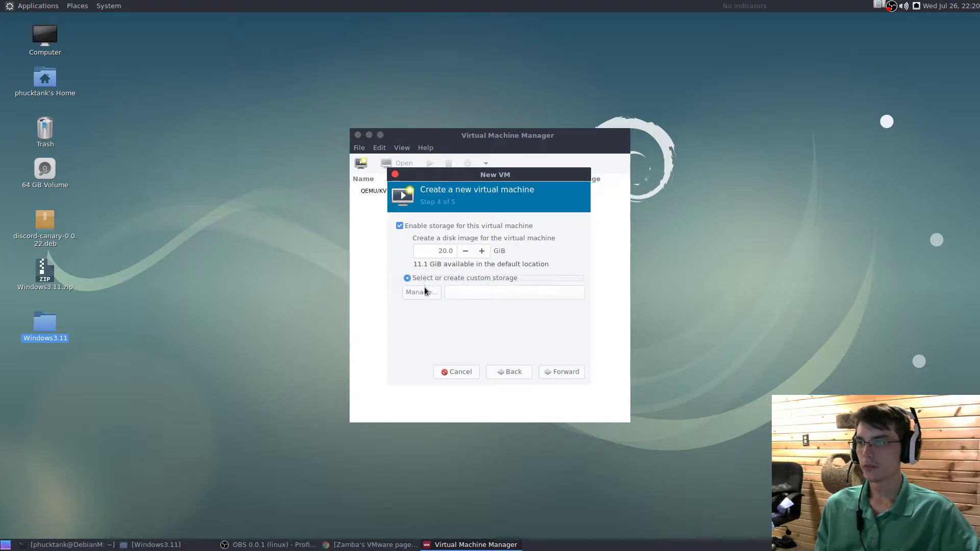
{"action": "left_click", "coordinate": [421, 291]}
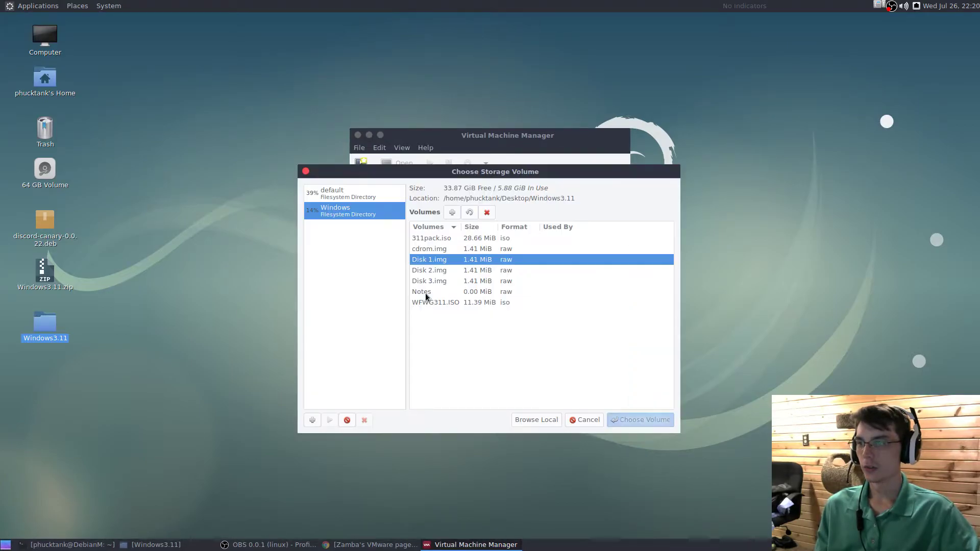
{"action": "left_click", "coordinate": [452, 212]}
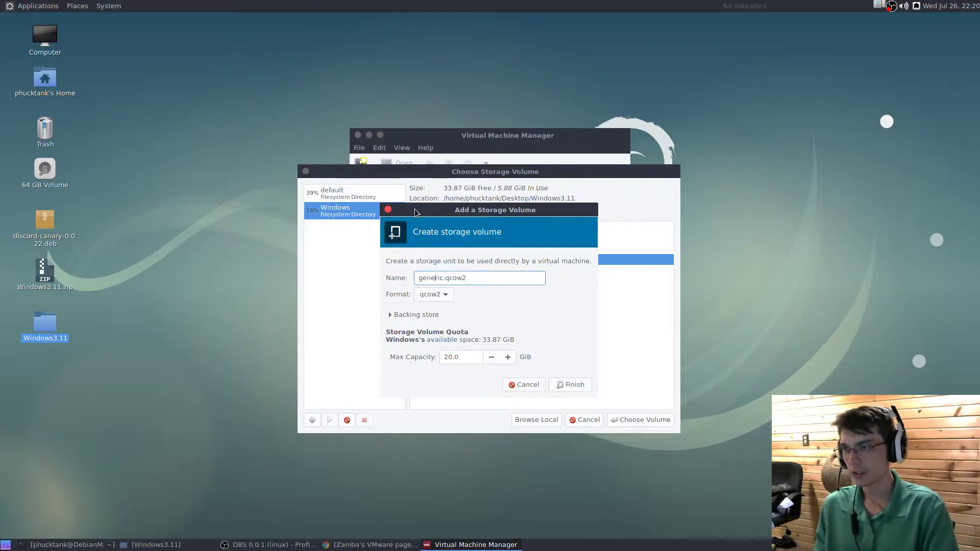
{"action": "key", "text": "Delete"}
{"action": "key", "text": "Delete"}
{"action": "key", "text": "Delete"}
{"action": "key", "text": "Delete"}
{"action": "key", "text": "BackSpace"}
{"action": "key", "text": "BackSpace"}
{"action": "key", "text": "BackSpace"}
{"action": "type", "text": "Win3.11"}
Step: Set the new volume's maximum capacity to 2.0 GiB, check the available formats and keep qcow2
{"action": "double_click", "coordinate": [478, 362]}
{"action": "type", "text": "2.0"}
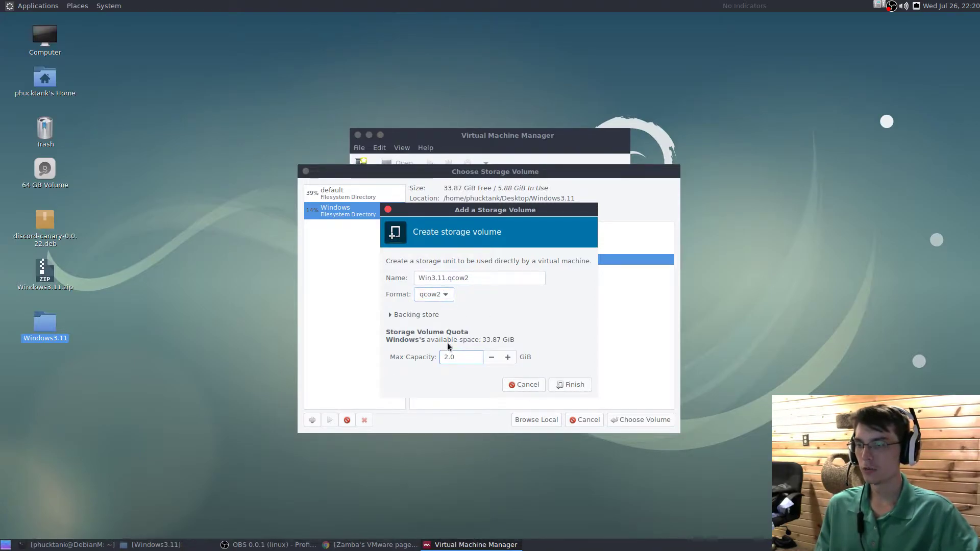
{"action": "left_click", "coordinate": [446, 297]}
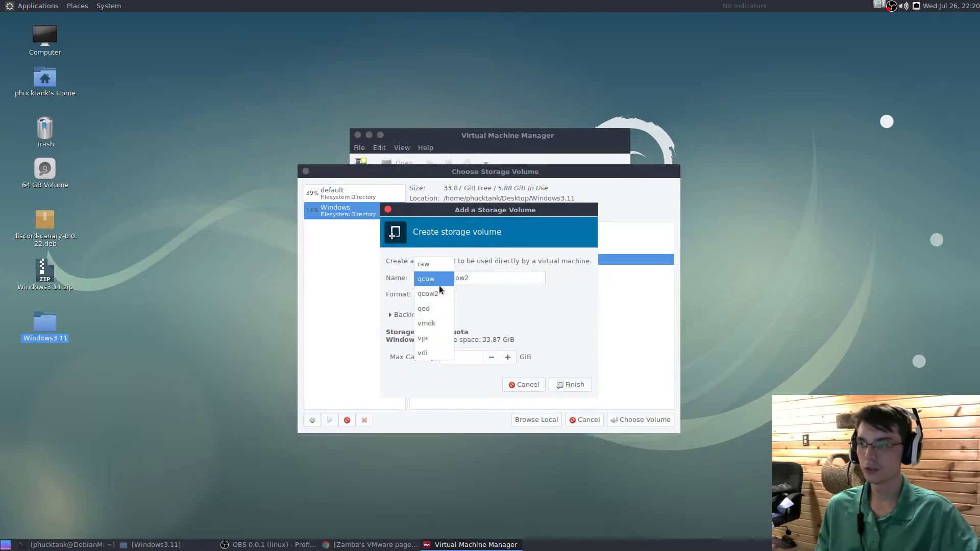
{"action": "left_click", "coordinate": [471, 308]}
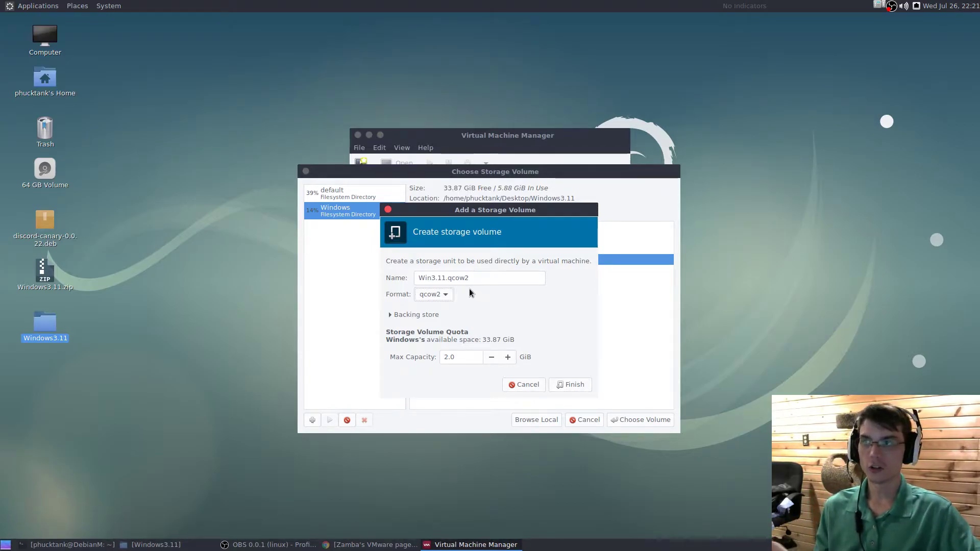
Step: Review the available disk formats, keep qcow2 and finish creating the 2.0 GiB Win3.11.qcow2 volume
{"action": "left_click", "coordinate": [436, 298]}
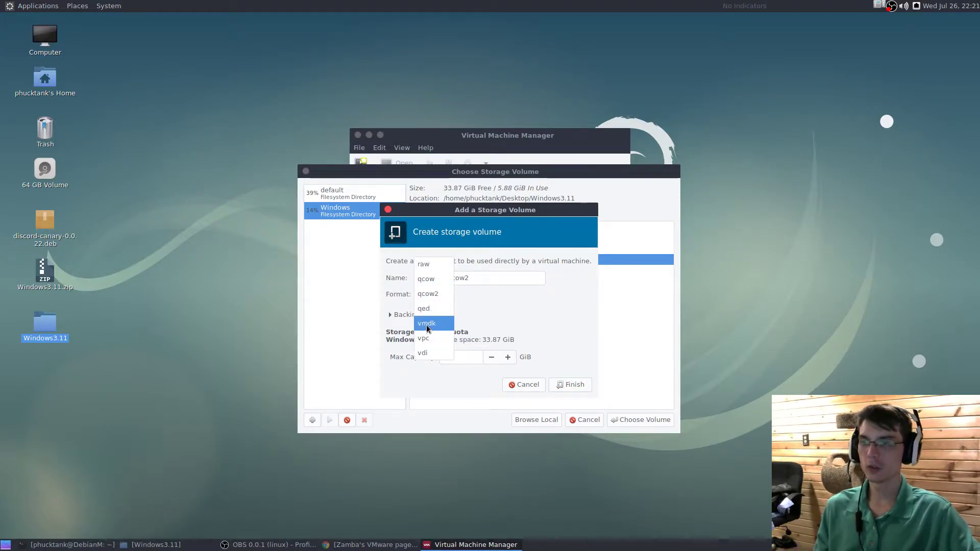
{"action": "left_click", "coordinate": [492, 303]}
{"action": "left_click", "coordinate": [559, 382]}
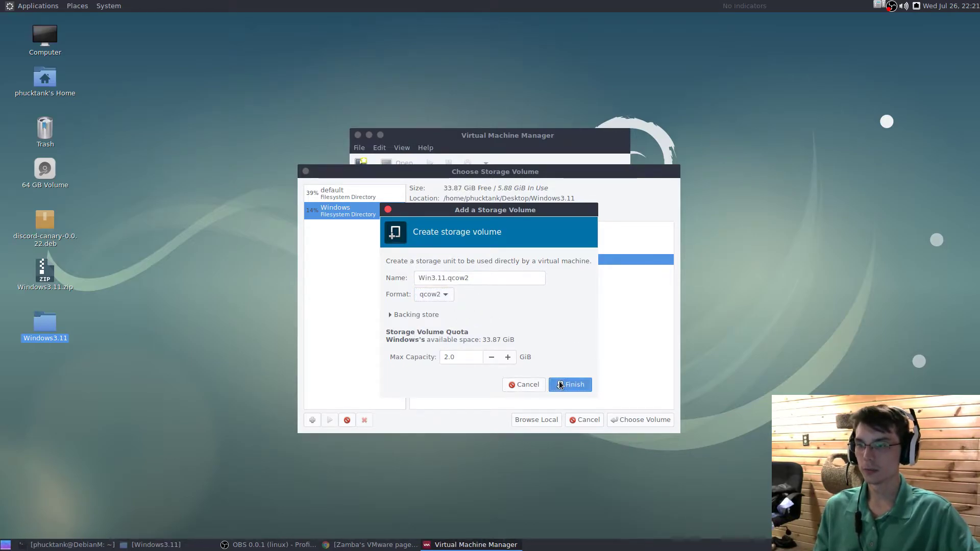
Step: Choose Win3.11.qcow2 from the Windows pool as the virtual machine's disk and continue to the final setup page
{"action": "left_click", "coordinate": [651, 422]}
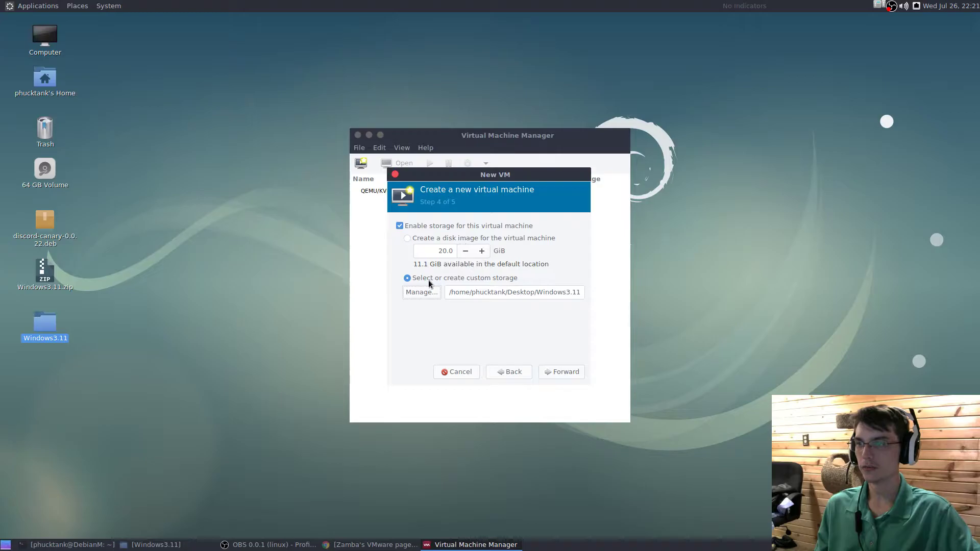
{"action": "left_click", "coordinate": [418, 295]}
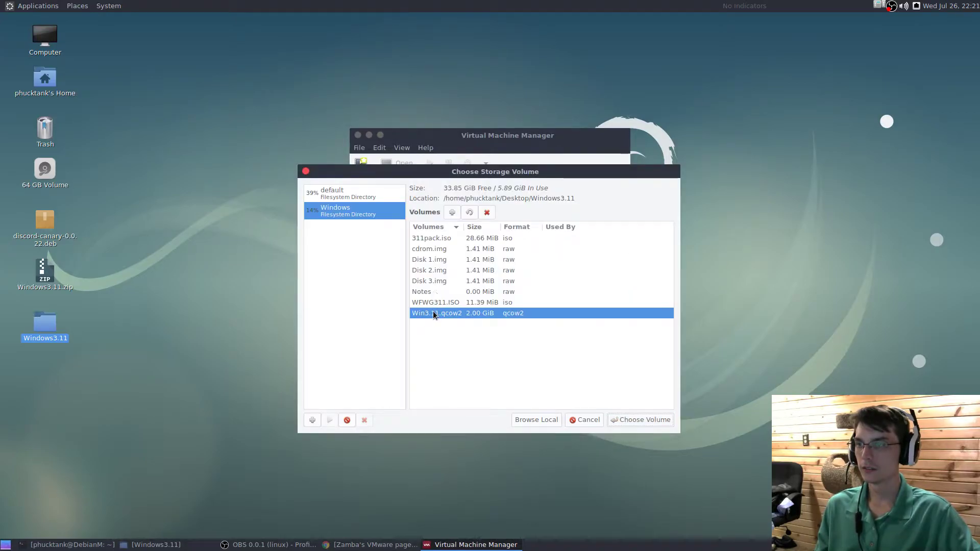
{"action": "left_click", "coordinate": [617, 420]}
{"action": "left_click", "coordinate": [568, 372]}
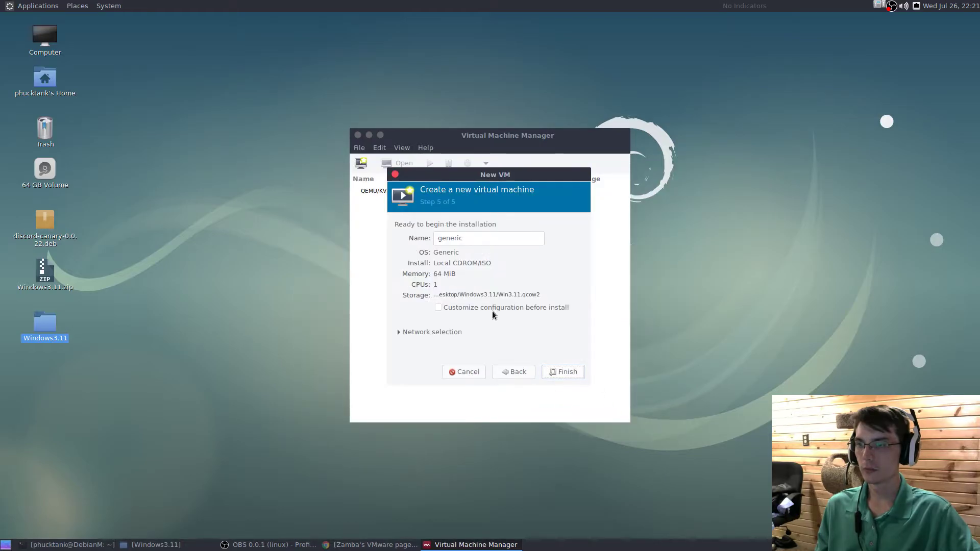
Step: Name the virtual machine Win3.11, enable customization before install, select Bridge vmbr0: Host device eno1 as its network and finish
{"action": "double_click", "coordinate": [482, 238]}
{"action": "type", "text": "Win3.11"}
{"action": "left_click", "coordinate": [484, 310]}
{"action": "left_click", "coordinate": [443, 334]}
{"action": "left_click", "coordinate": [448, 344]}
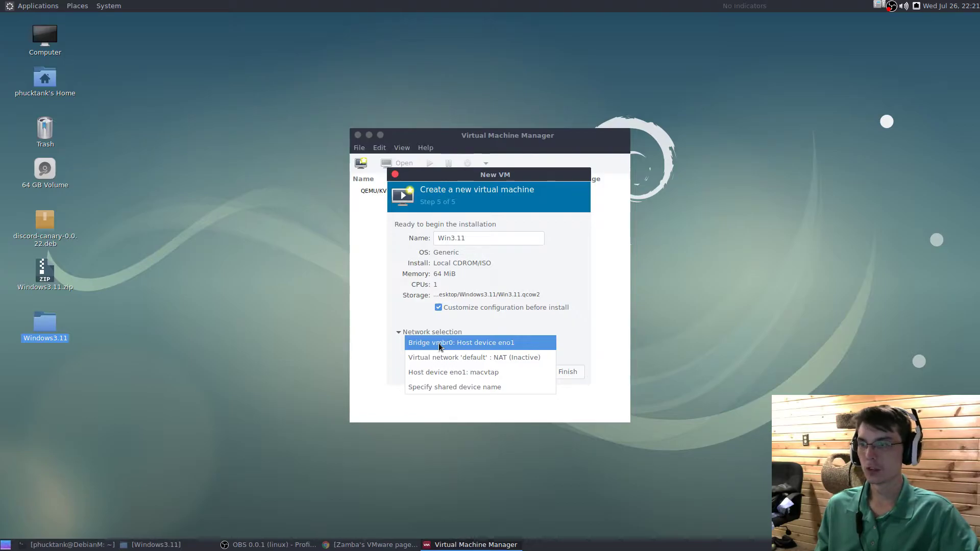
{"action": "left_click", "coordinate": [439, 347]}
{"action": "left_click", "coordinate": [559, 372]}
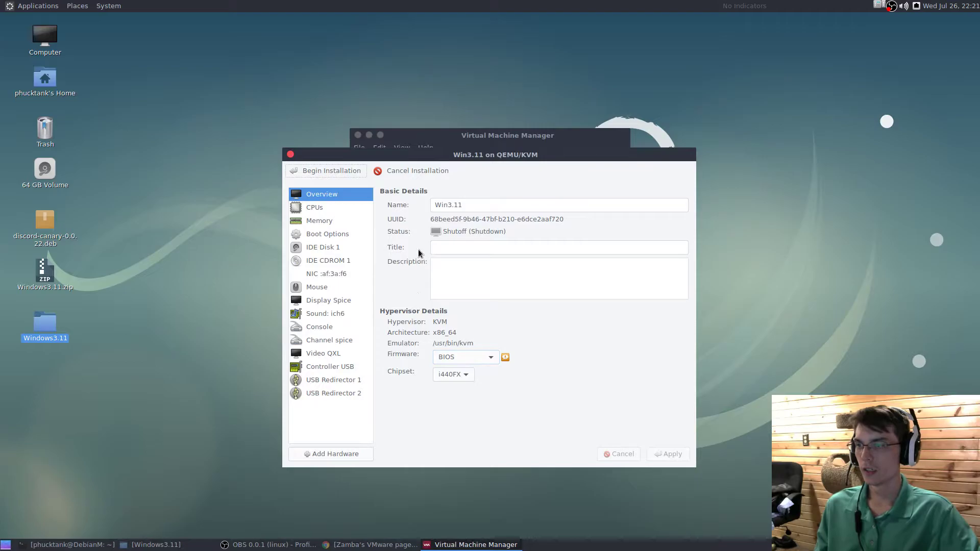
Step: Set the virtual machine's CPU model to 486 and apply the change
{"action": "left_click", "coordinate": [316, 210]}
{"action": "left_click", "coordinate": [513, 283]}
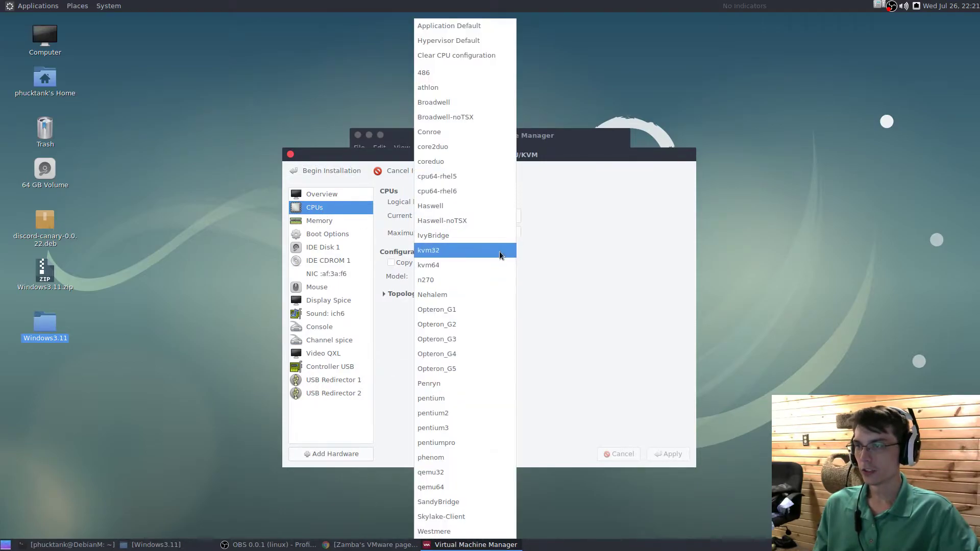
{"action": "left_click", "coordinate": [459, 73]}
{"action": "left_click", "coordinate": [662, 458]}
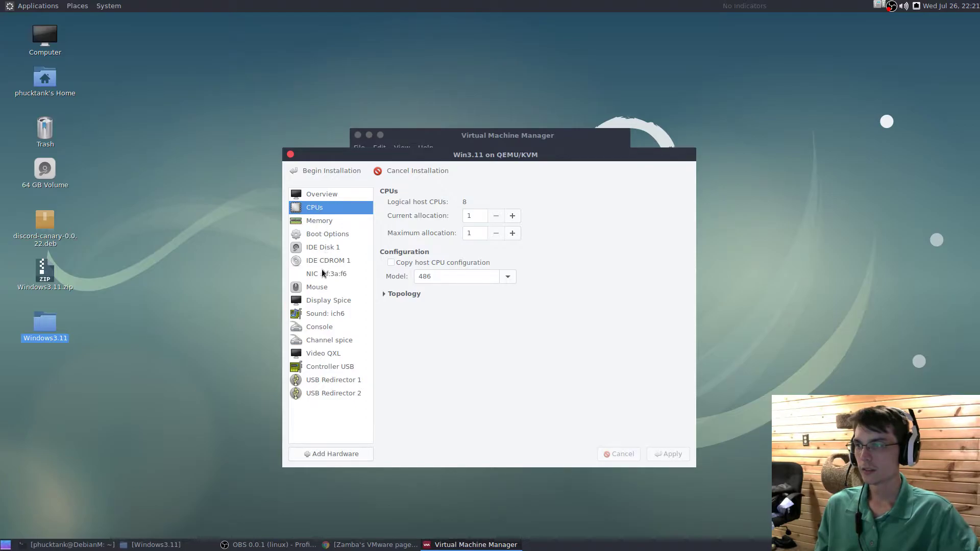
Step: Connect WFWG311.ISO from the Windows pool to IDE CDROM 1
{"action": "left_click", "coordinate": [325, 248]}
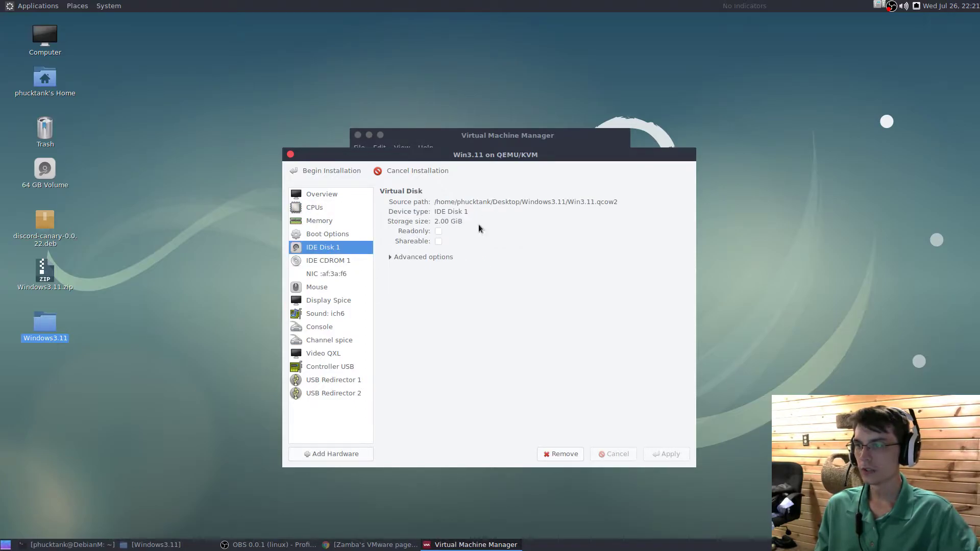
{"action": "left_click", "coordinate": [352, 261]}
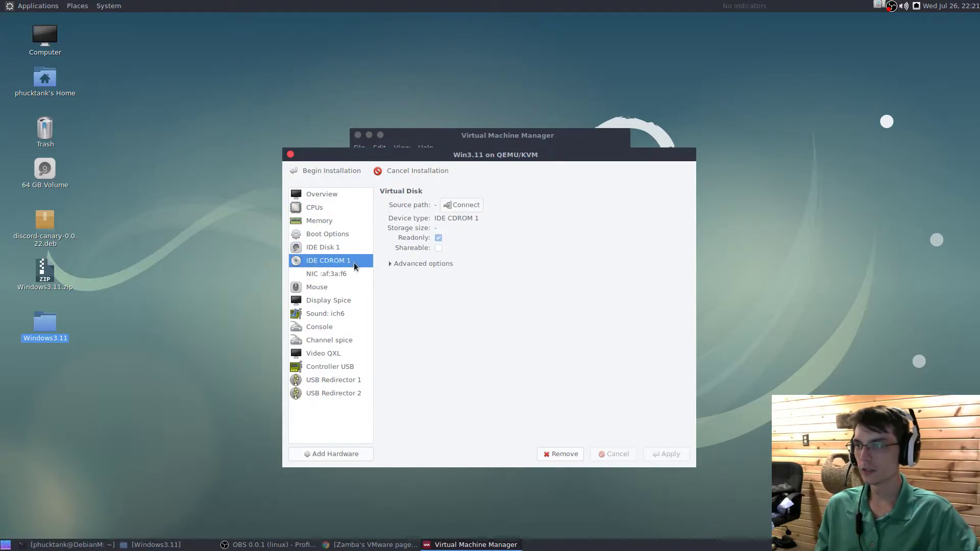
{"action": "left_click", "coordinate": [467, 203]}
{"action": "left_click", "coordinate": [572, 309]}
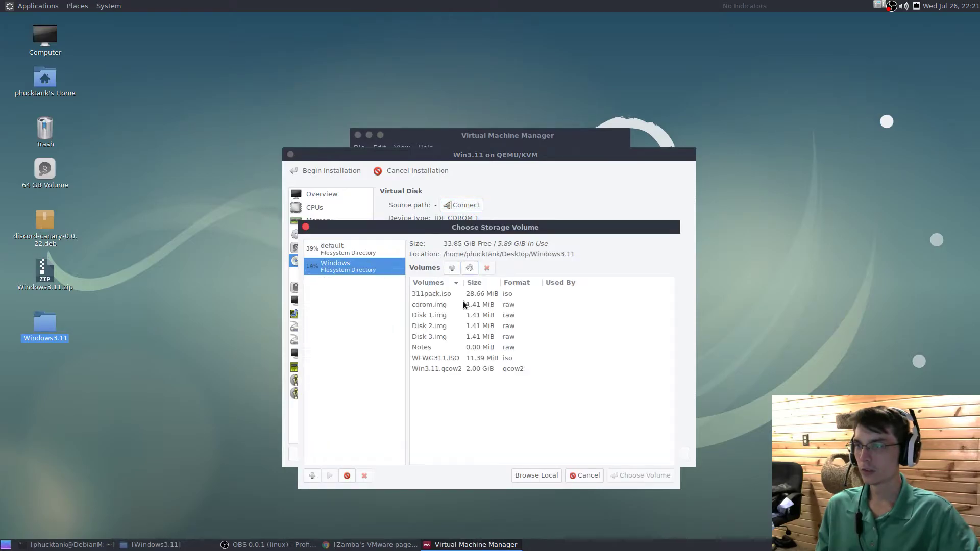
{"action": "left_click", "coordinate": [437, 360]}
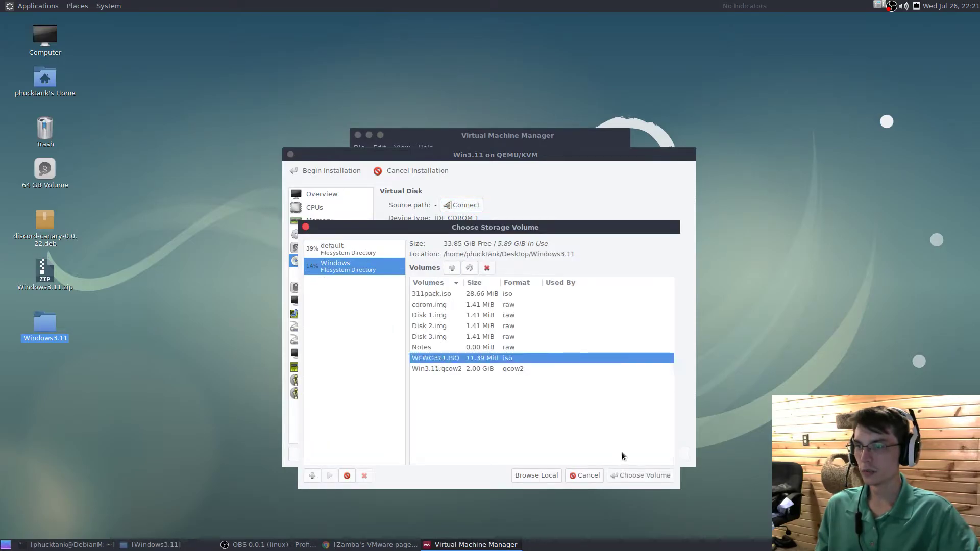
{"action": "left_click", "coordinate": [630, 475]}
{"action": "left_click", "coordinate": [571, 358]}
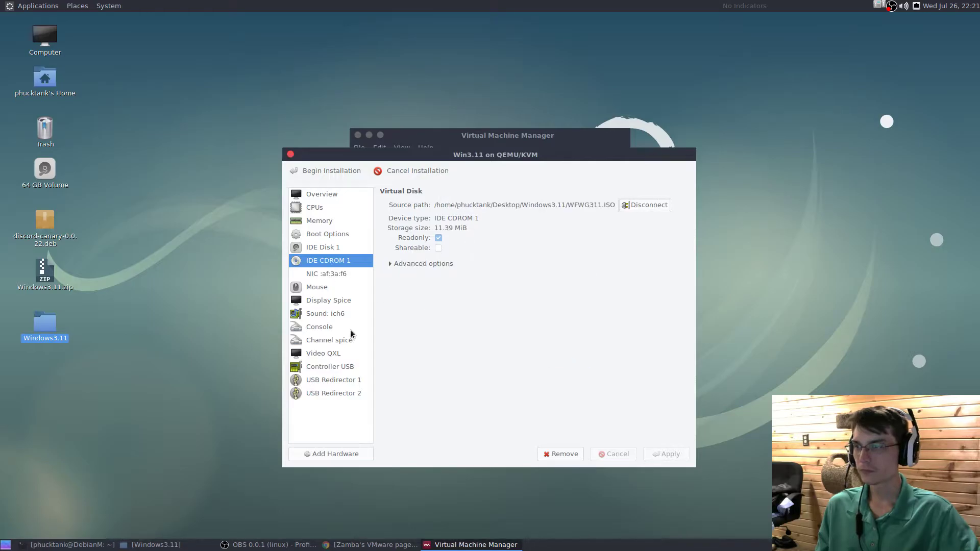
Step: Change the sound device's model to sb16 and apply it
{"action": "left_click", "coordinate": [343, 314]}
{"action": "left_click", "coordinate": [532, 207]}
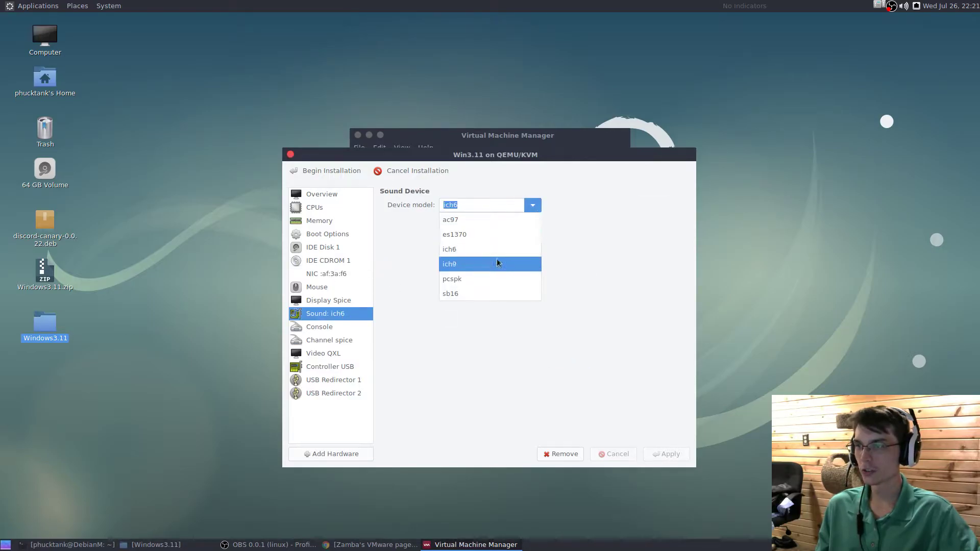
{"action": "left_click", "coordinate": [469, 296]}
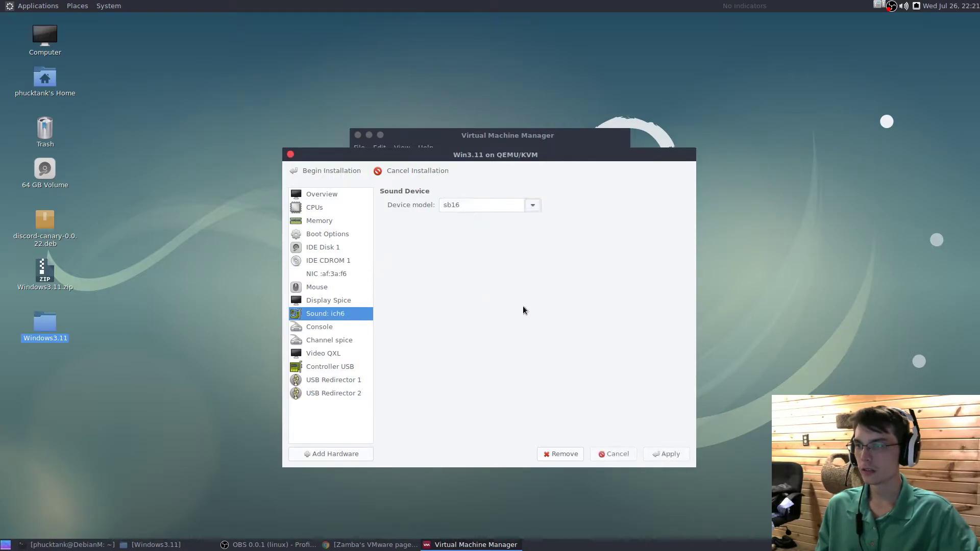
{"action": "left_click", "coordinate": [666, 454]}
Step: Add a second sound device using the pcspk model to the virtual machine
{"action": "left_click", "coordinate": [327, 454]}
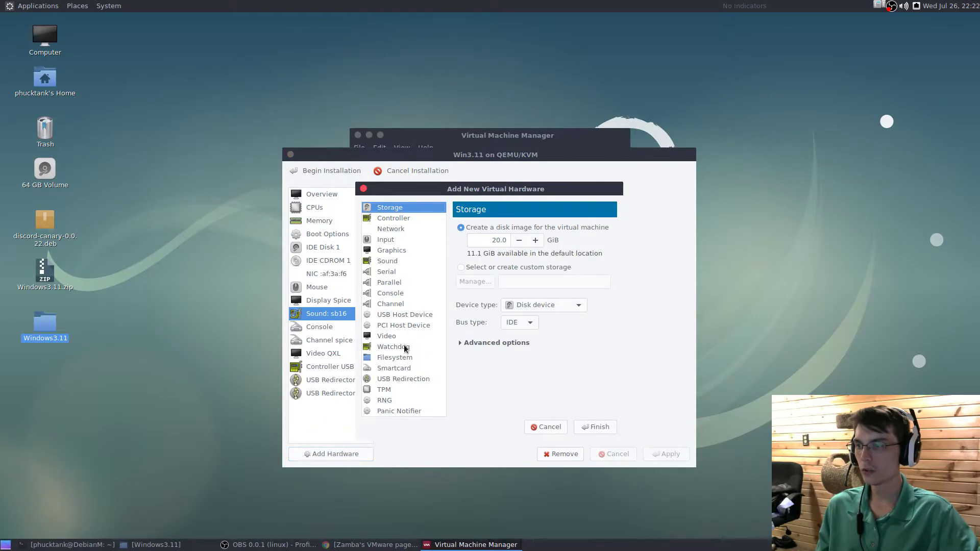
{"action": "left_click", "coordinate": [388, 261]}
{"action": "left_click", "coordinate": [498, 233]}
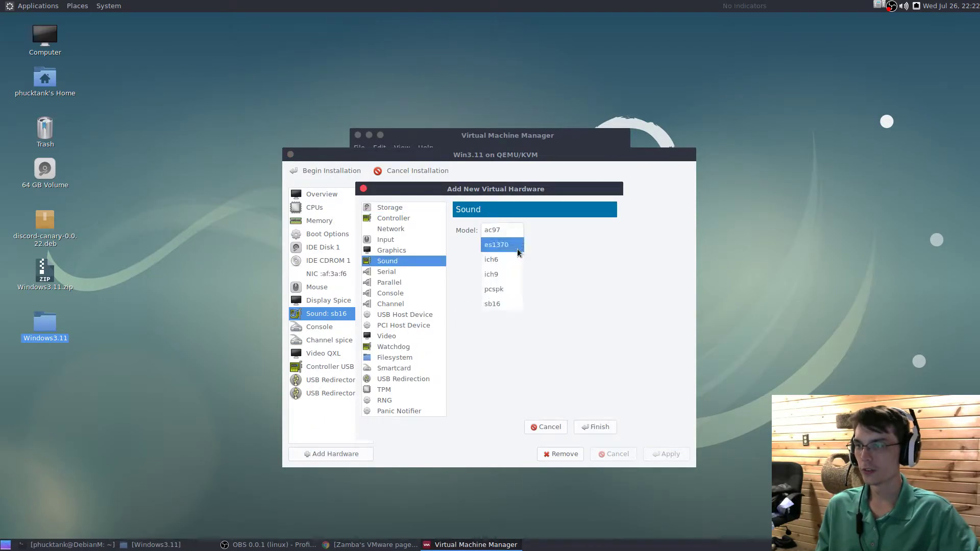
{"action": "left_click", "coordinate": [500, 290]}
{"action": "left_click", "coordinate": [596, 428]}
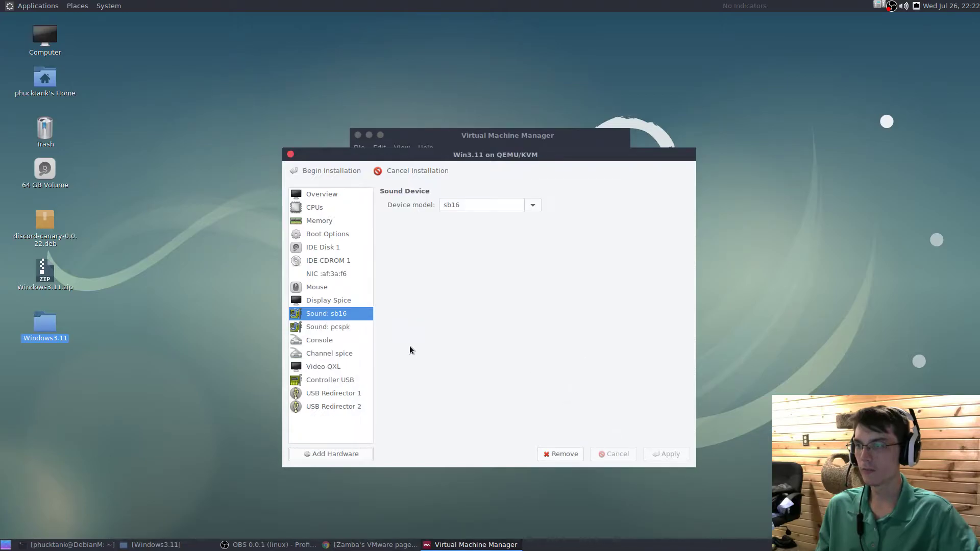
Step: Add a second IDE CDROM device that uses 311pack.iso from the Windows pool
{"action": "left_click", "coordinate": [329, 451]}
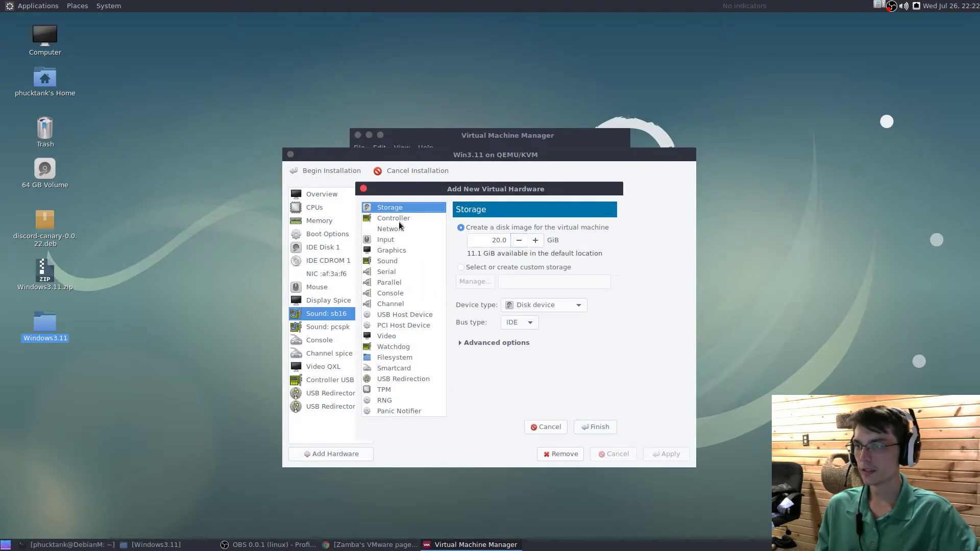
{"action": "left_click", "coordinate": [539, 306]}
{"action": "left_click", "coordinate": [538, 322]}
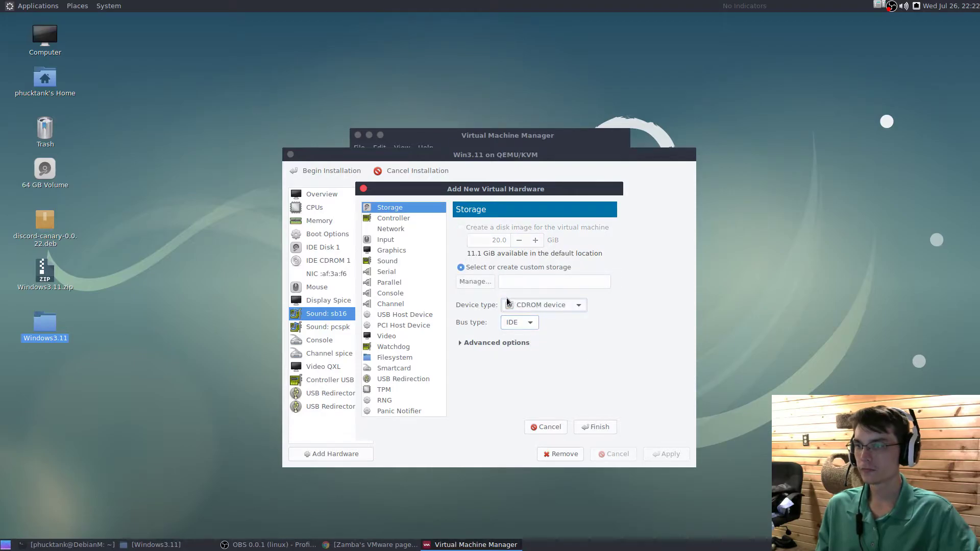
{"action": "left_click", "coordinate": [479, 282]}
{"action": "left_click", "coordinate": [352, 238]}
{"action": "left_click", "coordinate": [424, 266]}
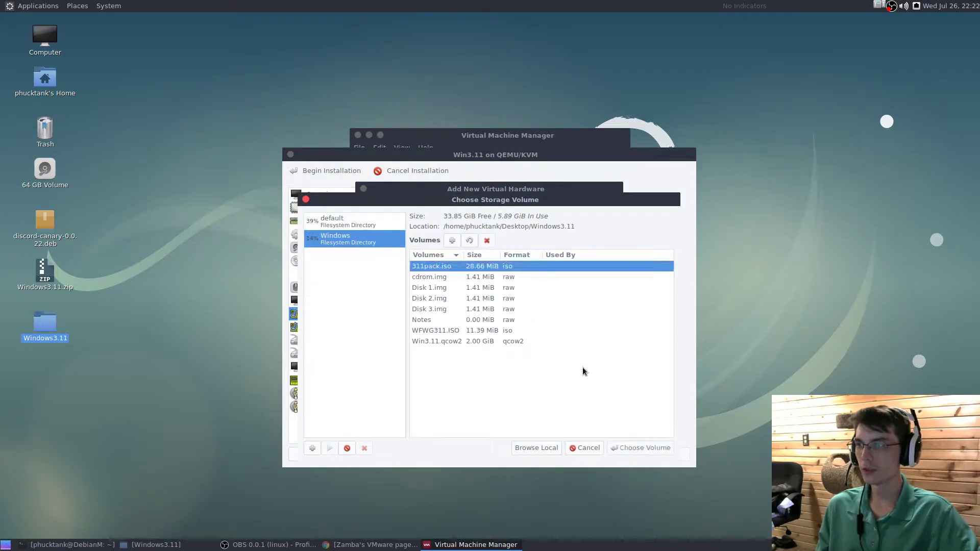
{"action": "left_click", "coordinate": [638, 450]}
{"action": "left_click", "coordinate": [588, 428]}
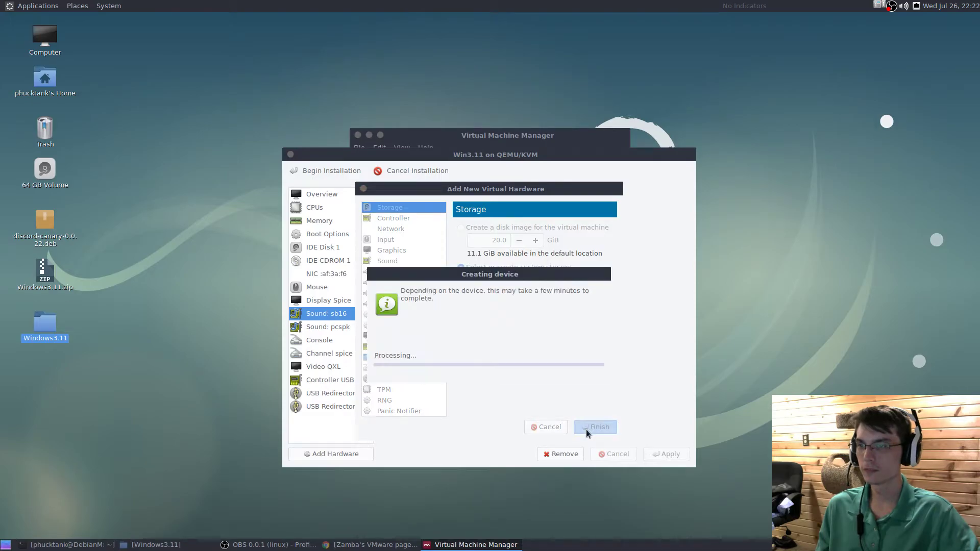
Step: Add a floppy storage device to the virtual machine without assigning an image
{"action": "left_click", "coordinate": [342, 455]}
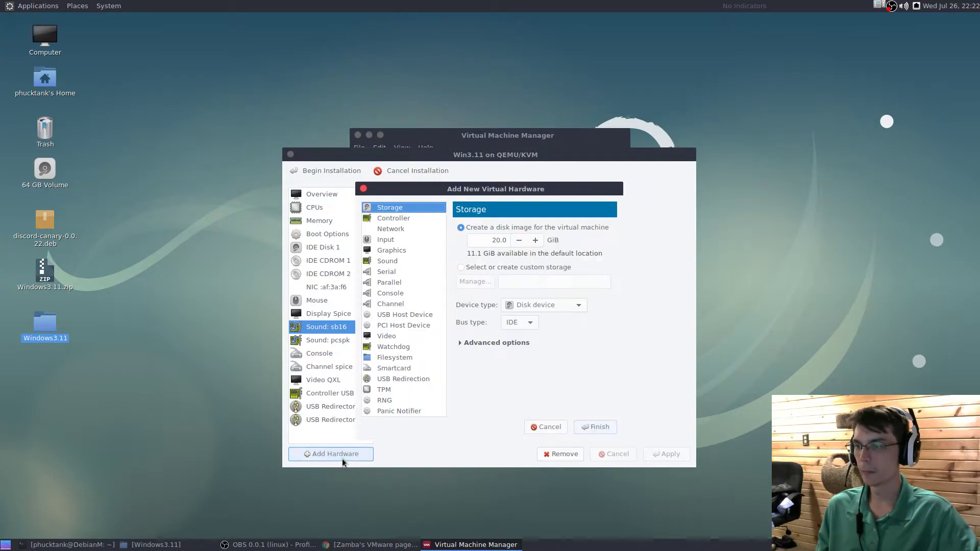
{"action": "left_click", "coordinate": [542, 305]}
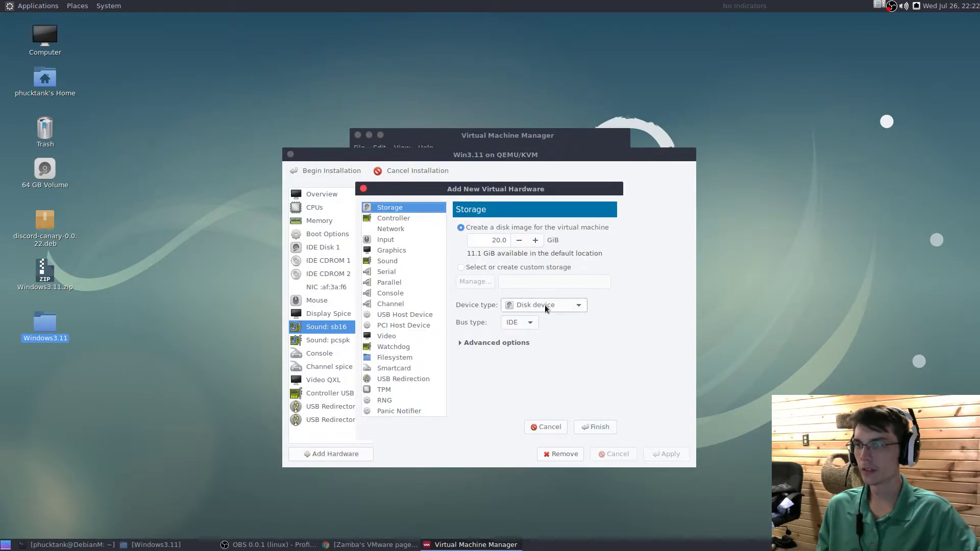
{"action": "left_click", "coordinate": [523, 331]}
{"action": "left_click", "coordinate": [593, 428]}
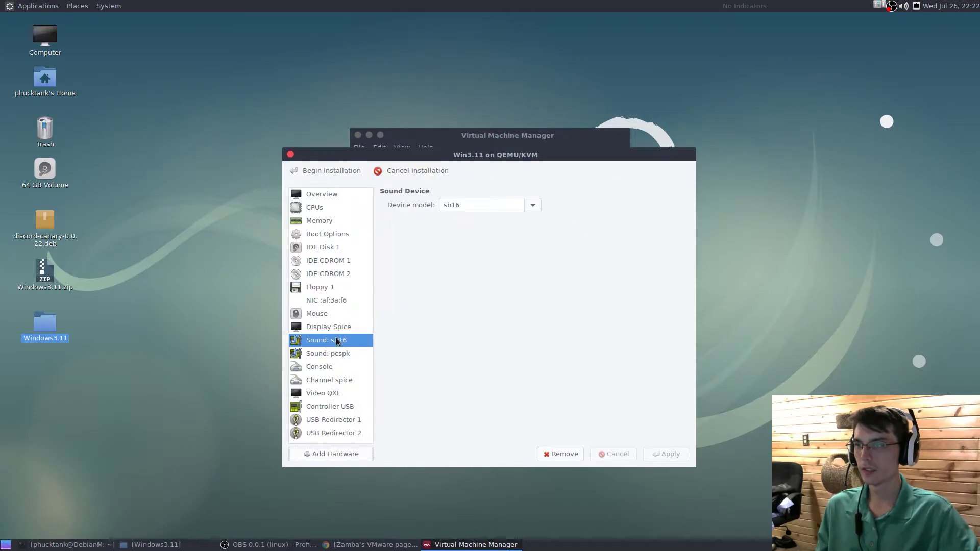
Step: Connect Disk 1.img from the Windows pool to Floppy 1 and show the drive's advanced options
{"action": "left_click", "coordinate": [332, 289]}
{"action": "left_click", "coordinate": [453, 205]}
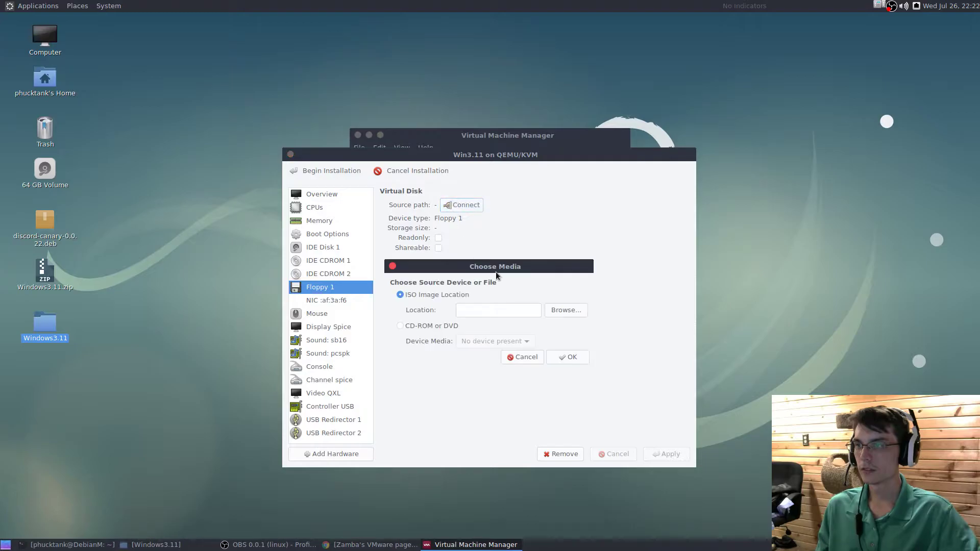
{"action": "left_click", "coordinate": [560, 311]}
{"action": "left_click", "coordinate": [385, 270]}
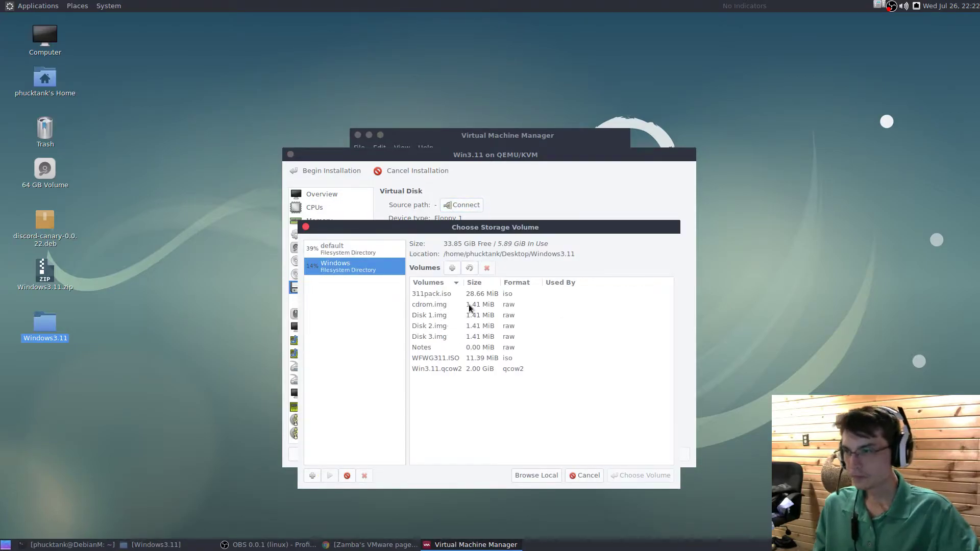
{"action": "left_click", "coordinate": [438, 319]}
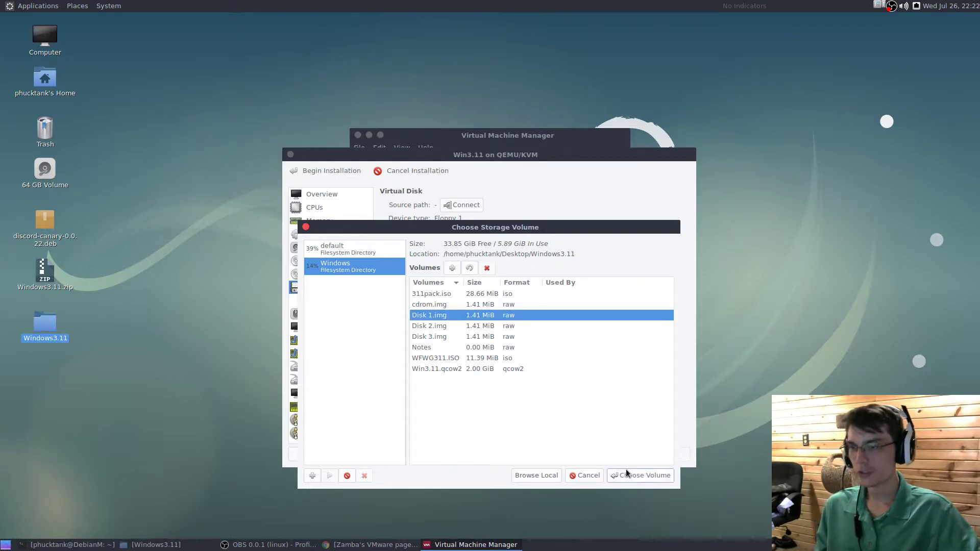
{"action": "left_click", "coordinate": [626, 474]}
{"action": "left_click", "coordinate": [574, 356]}
{"action": "left_click", "coordinate": [411, 264]}
Step: Set the network interface's device model to rtl8139 and apply the change
{"action": "left_click", "coordinate": [365, 300]}
{"action": "left_click", "coordinate": [531, 223]}
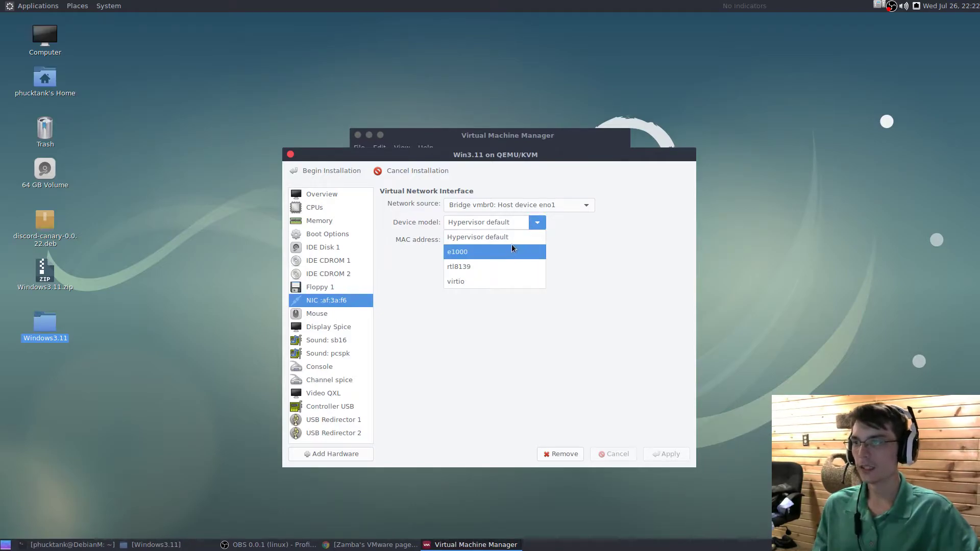
{"action": "left_click", "coordinate": [489, 265]}
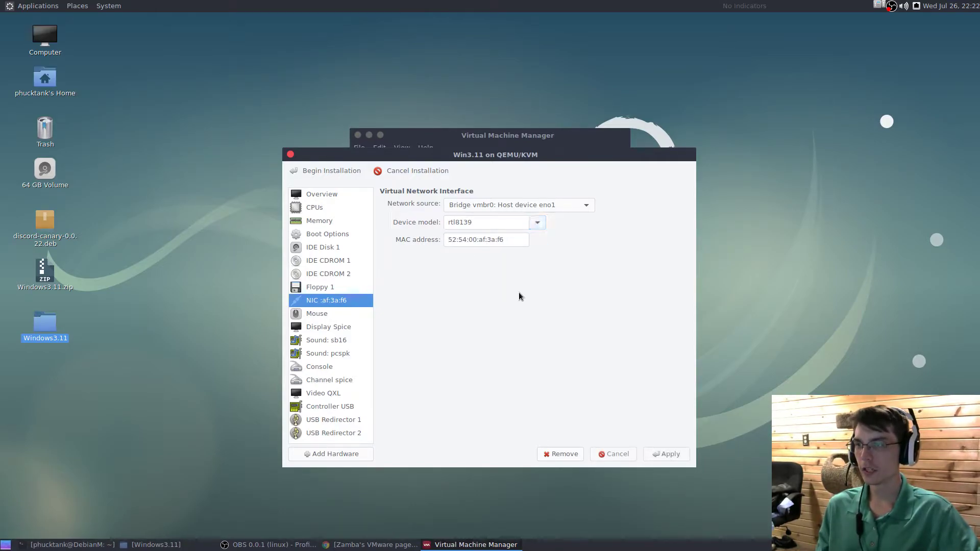
{"action": "left_click", "coordinate": [670, 454]}
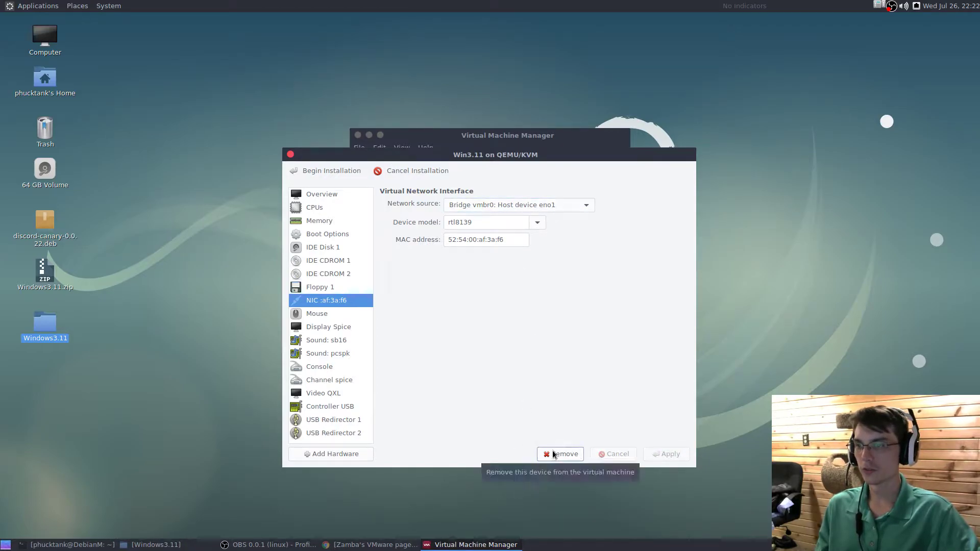
Step: Begin the installation of the Win3.11 virtual machine and power it off
{"action": "left_click", "coordinate": [345, 170]}
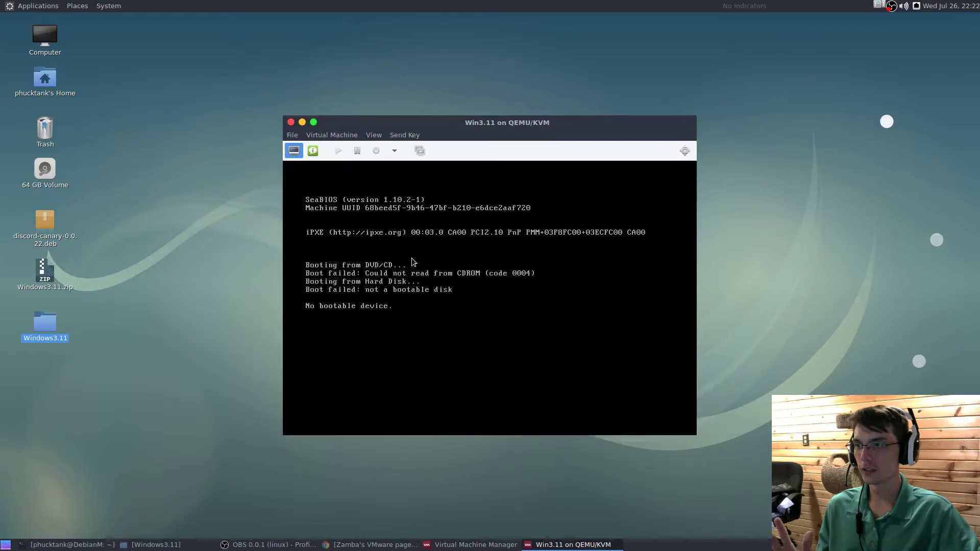
{"action": "left_click", "coordinate": [396, 151]}
{"action": "left_click", "coordinate": [410, 207]}
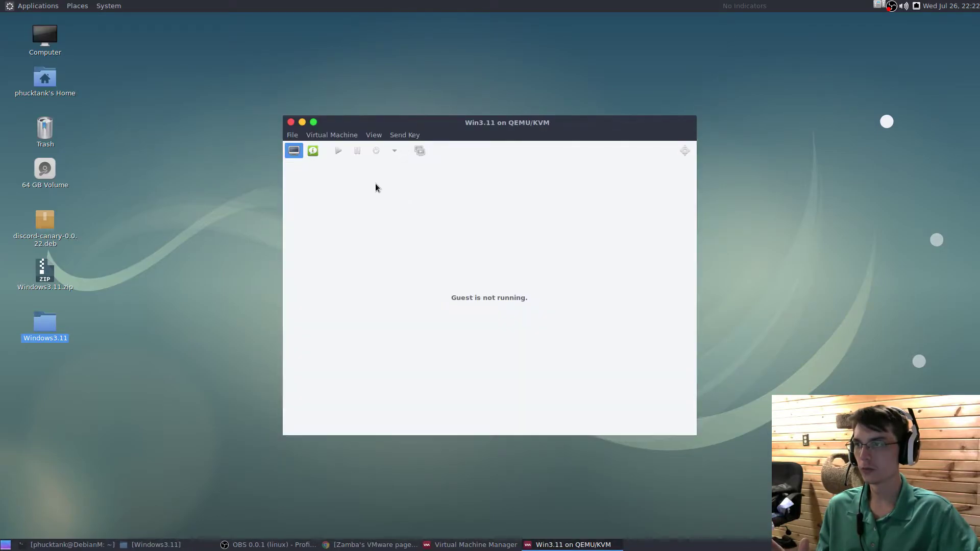
Step: Enable Floppy 1 as a boot device, place it first in the boot order, and apply the change
{"action": "left_click", "coordinate": [310, 150]}
{"action": "left_click", "coordinate": [329, 229]}
{"action": "left_click", "coordinate": [402, 262]}
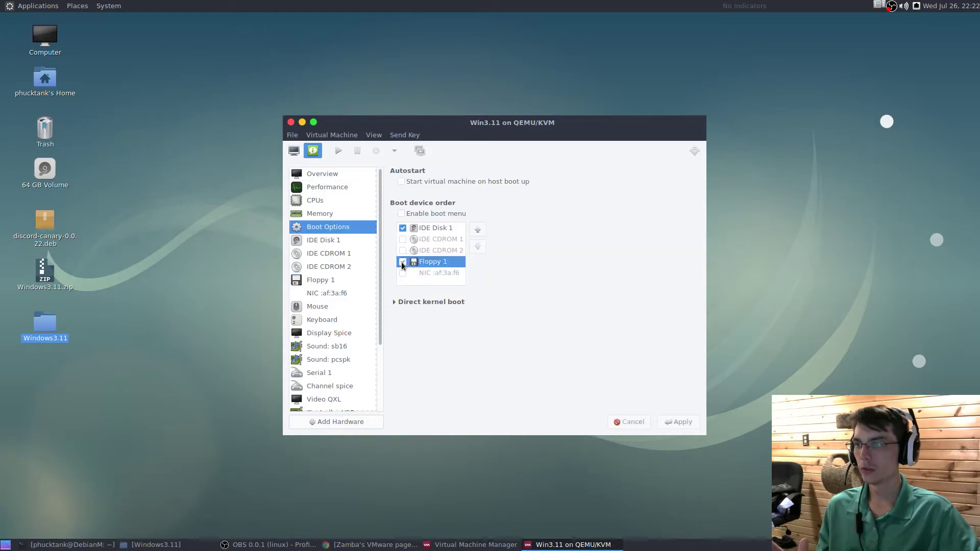
{"action": "left_click", "coordinate": [478, 227]}
{"action": "left_click", "coordinate": [478, 228]}
{"action": "left_click", "coordinate": [478, 227]}
{"action": "left_click", "coordinate": [671, 424]}
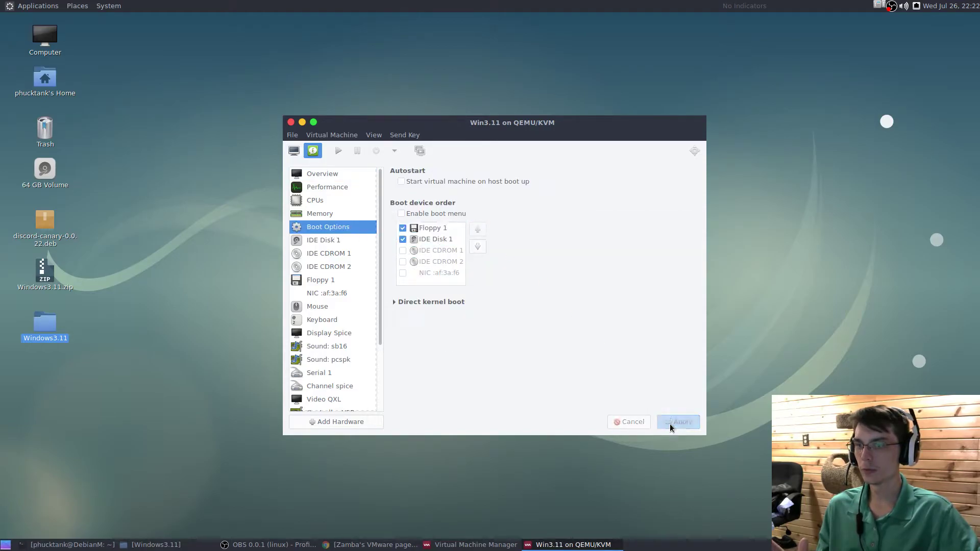
{"action": "left_click", "coordinate": [294, 150]}
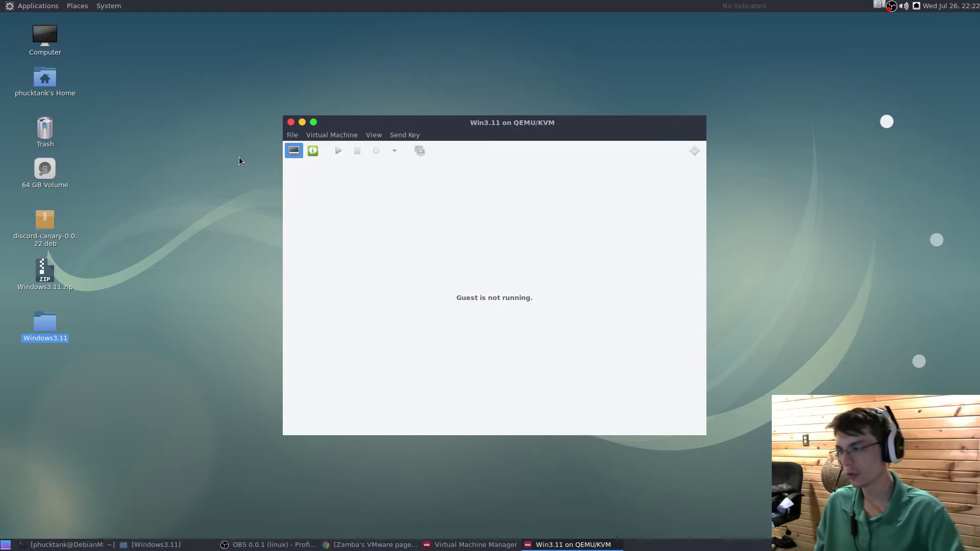
Step: Switch to the terminal and open the virtual machine's XML configuration with virsh edit Win3.11
{"action": "left_click", "coordinate": [61, 544]}
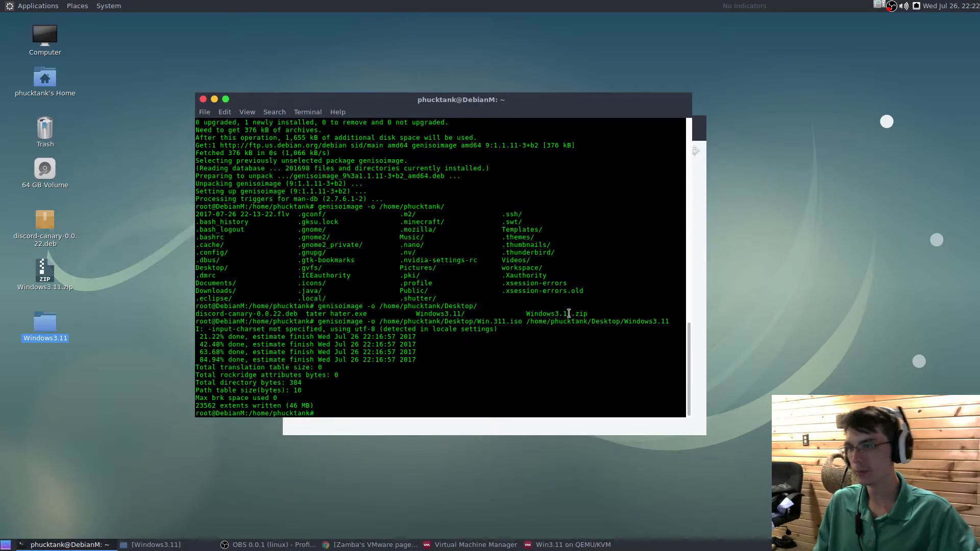
{"action": "left_click_drag", "start_coordinate": [462, 99], "coordinate": [501, 145]}
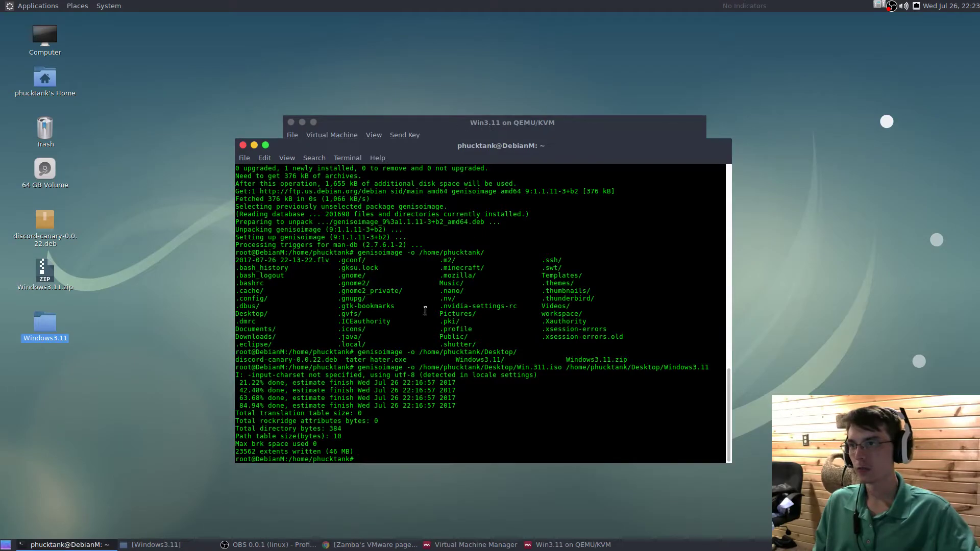
{"action": "type", "text": "virsh edit Win3."}
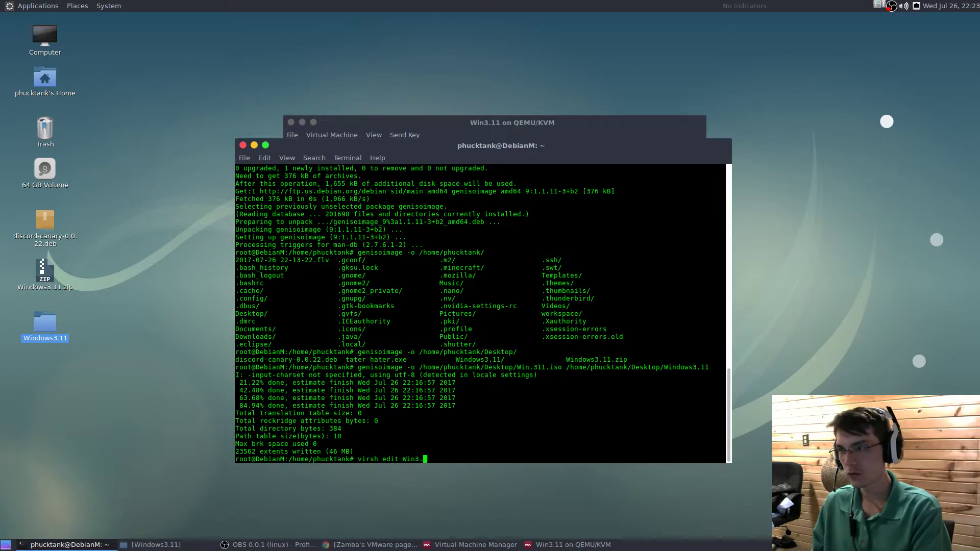
{"action": "key", "text": "Return"}
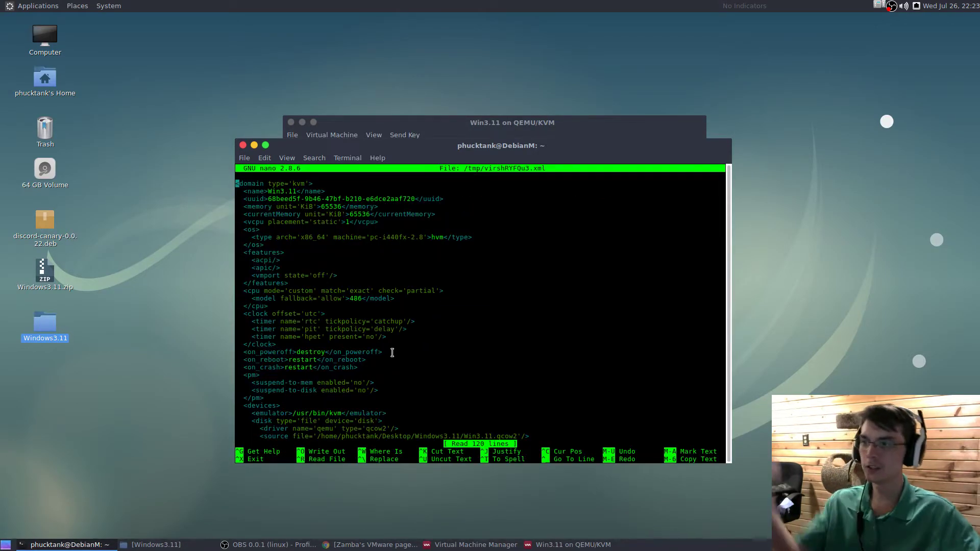
{"action": "left_click", "coordinate": [501, 119]}
{"action": "left_click", "coordinate": [240, 269]}
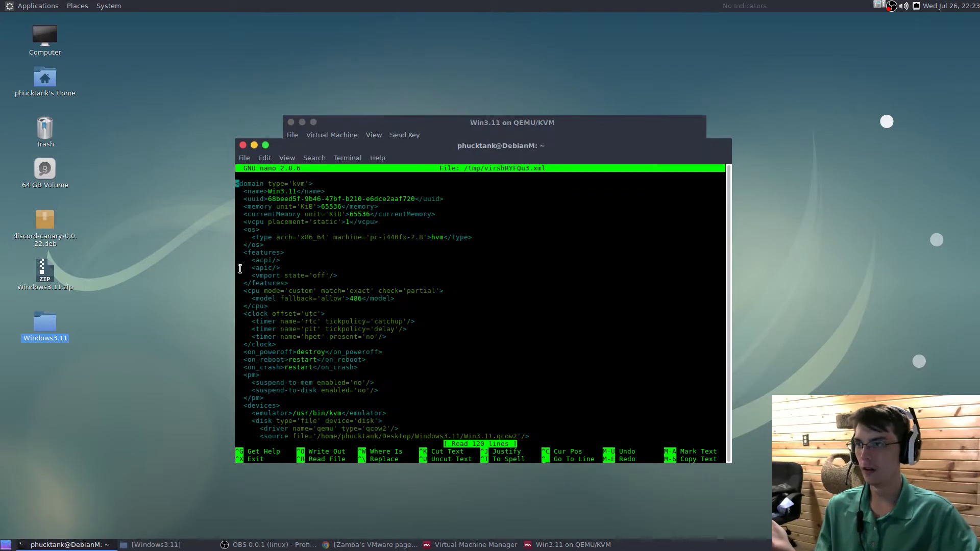
Step: Set the bridge interface's model type to pcnet in the XML and save the configuration
{"action": "scroll", "coordinate": [361, 228], "scroll_direction": "down", "scroll_amount": 6}
{"action": "scroll", "coordinate": [360, 228], "scroll_direction": "down", "scroll_amount": 15}
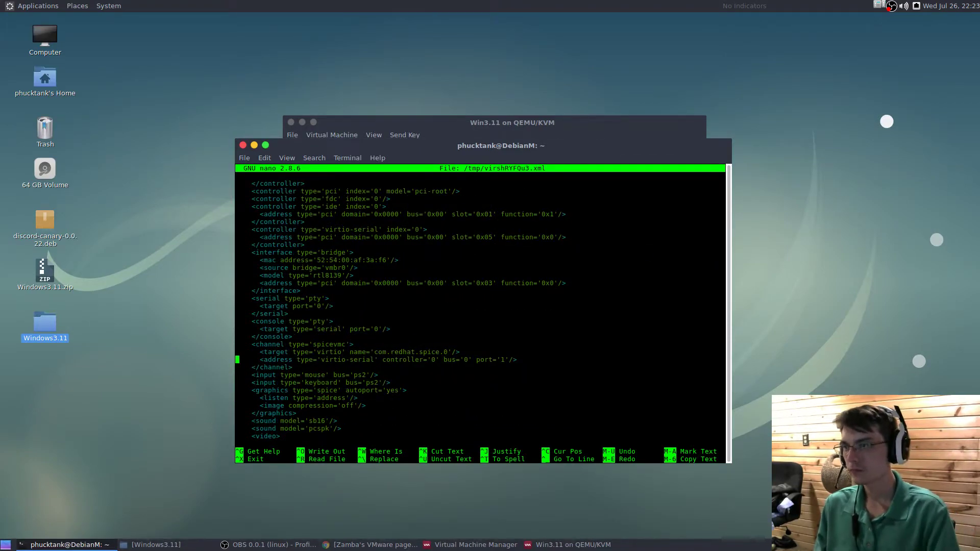
{"action": "left_click", "coordinate": [237, 275]}
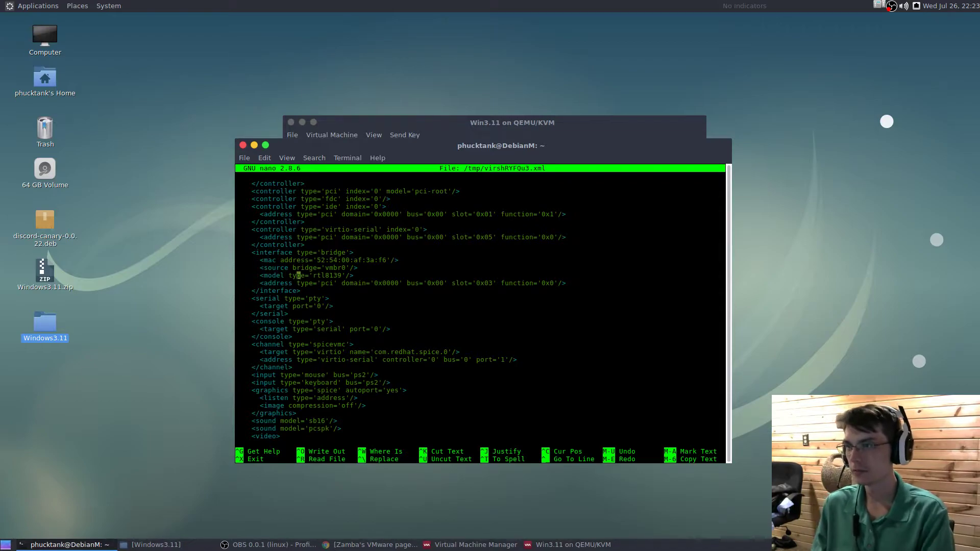
{"action": "key", "text": "Right"}
{"action": "key", "text": "Right"}
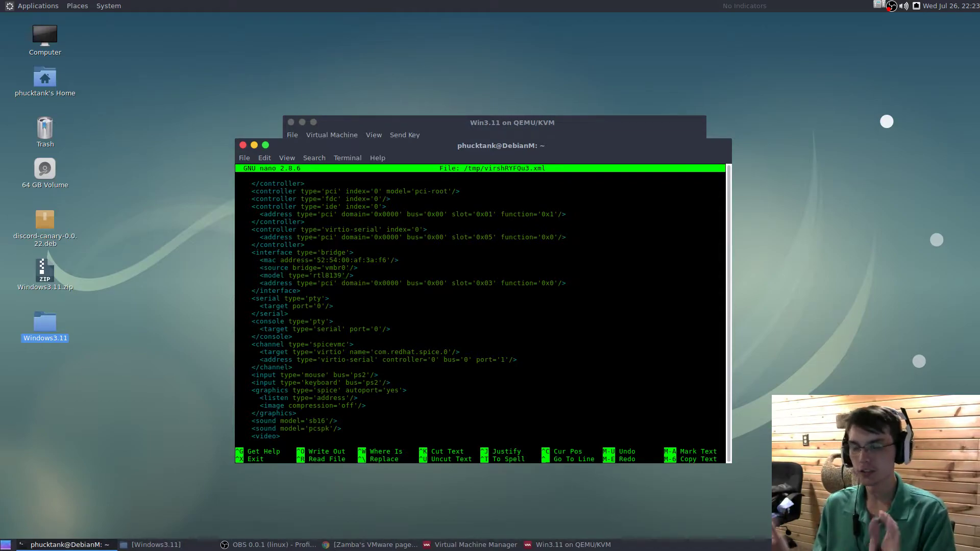
{"action": "key", "text": "BackSpace"}
{"action": "key", "text": "BackSpace"}
{"action": "key", "text": "BackSpace"}
{"action": "type", "text": "pcne"}
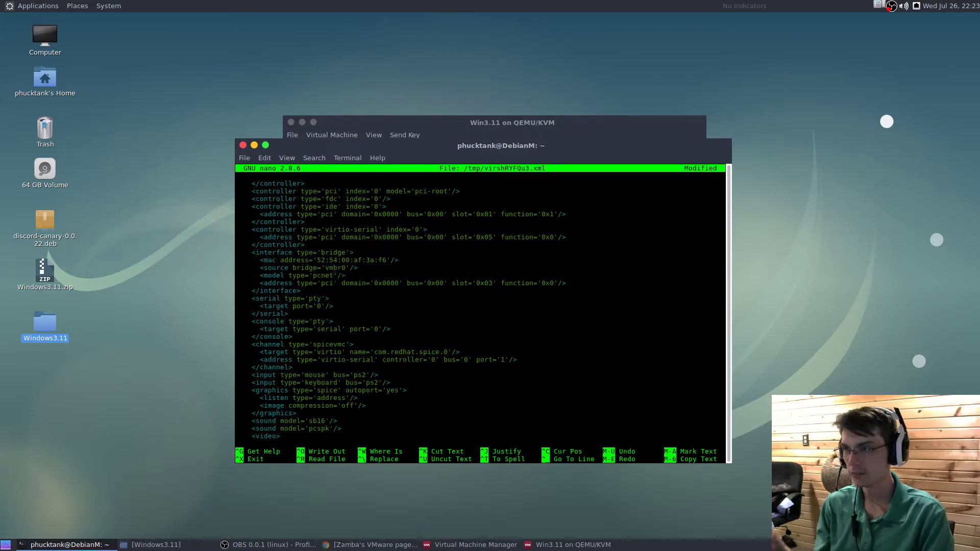
{"action": "key", "text": "ctrl+x"}
{"action": "key", "text": "y"}
{"action": "key", "text": "Return"}
Step: Check the network interface's device model in the Win3.11 virtual machine's hardware details
{"action": "left_click", "coordinate": [498, 121]}
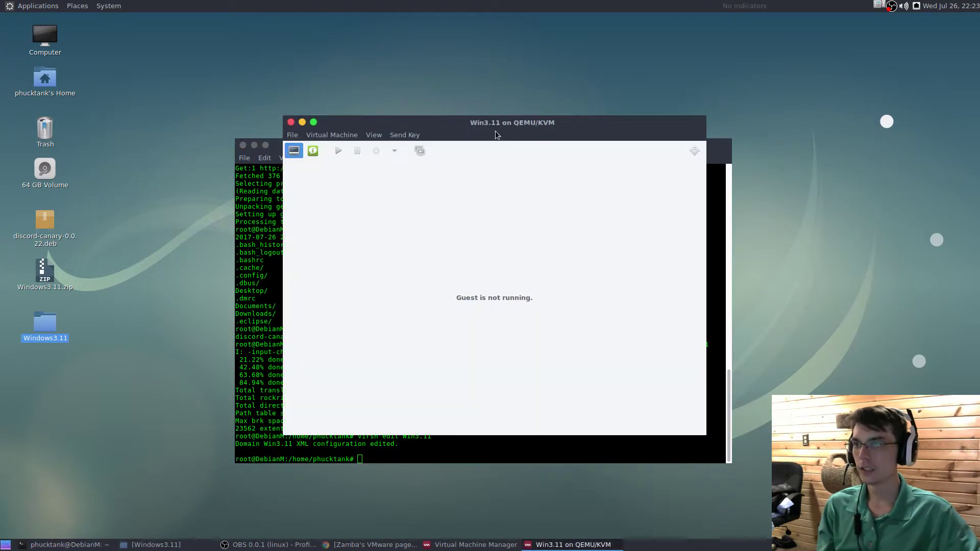
{"action": "left_click", "coordinate": [308, 153]}
{"action": "left_click", "coordinate": [333, 295]}
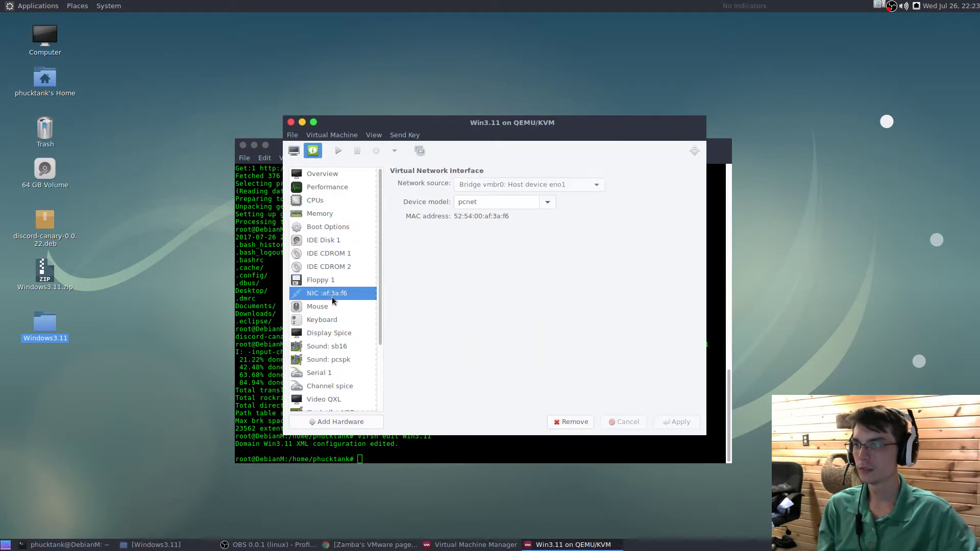
{"action": "left_click", "coordinate": [548, 202]}
{"action": "left_click", "coordinate": [618, 247]}
{"action": "left_click", "coordinate": [294, 150]}
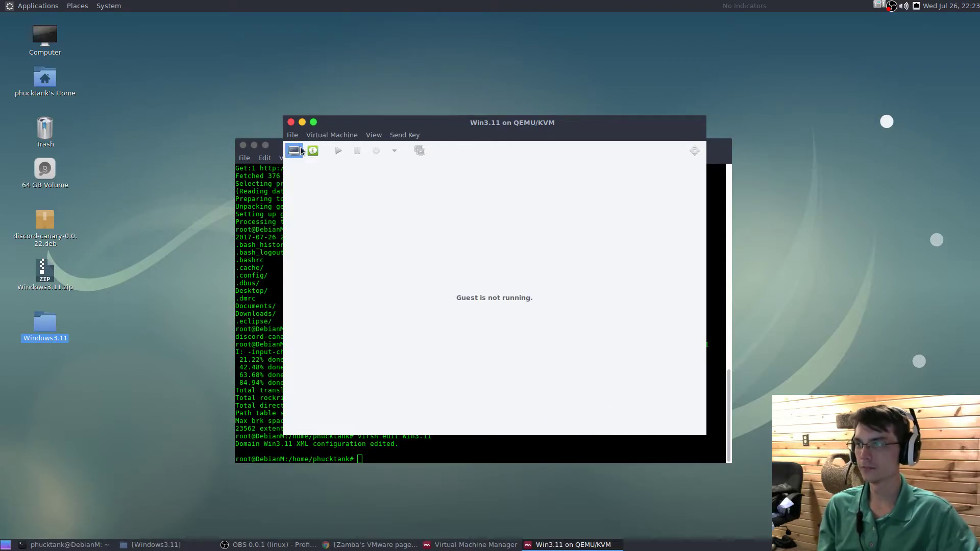
Step: Start the virtual machine and have MS-DOS 6.22 Setup configure the unallocated disk space, then restart
{"action": "left_click", "coordinate": [338, 151]}
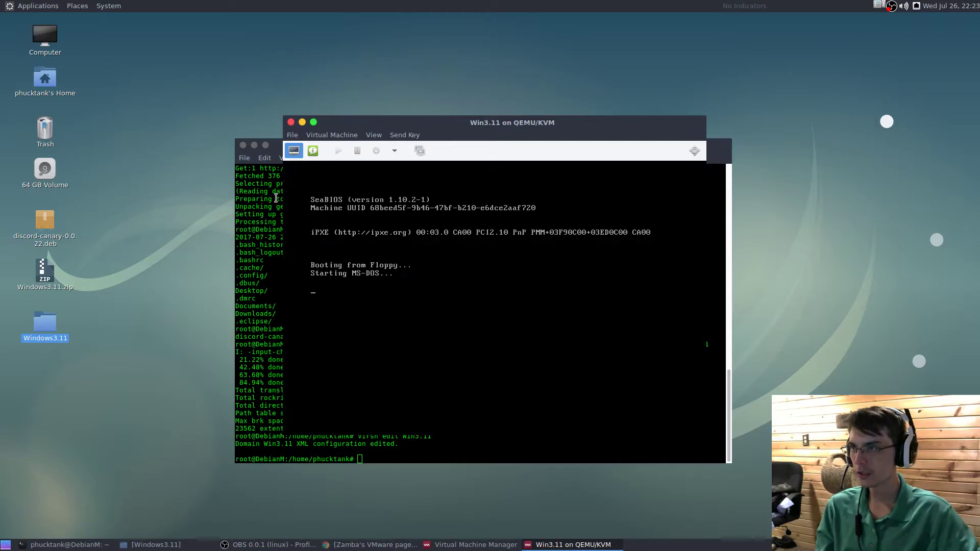
{"action": "left_click", "coordinate": [255, 145]}
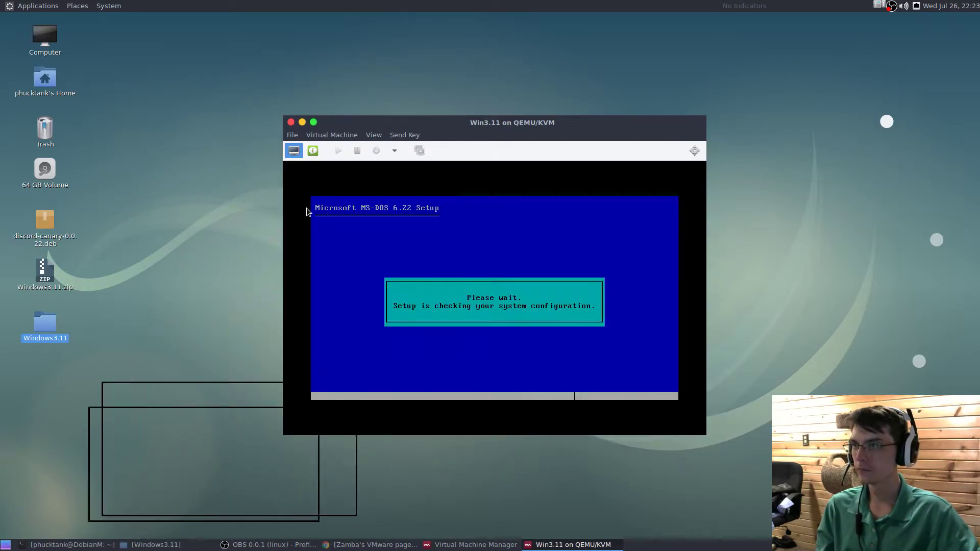
{"action": "left_click", "coordinate": [437, 263]}
{"action": "key", "text": "Return"}
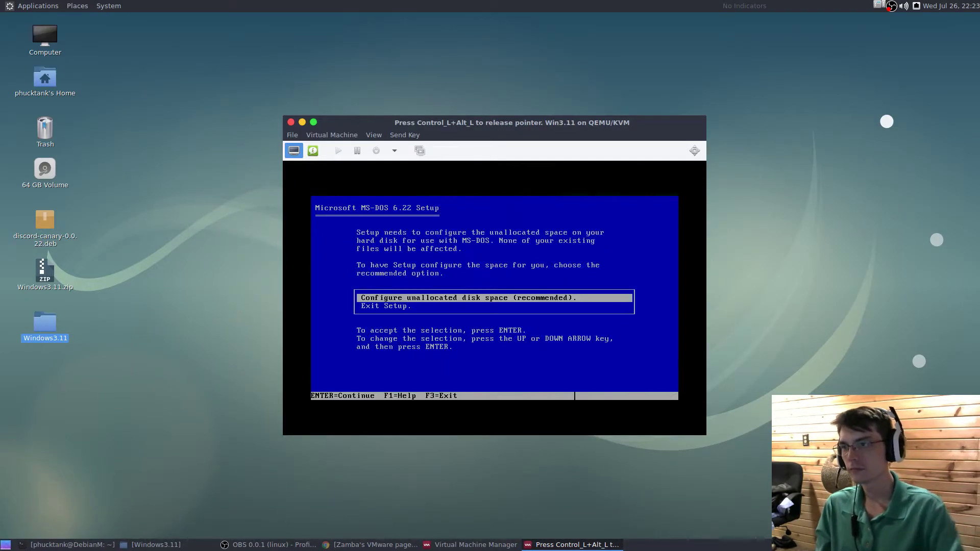
{"action": "key", "text": "Return"}
{"action": "key", "text": "Return"}
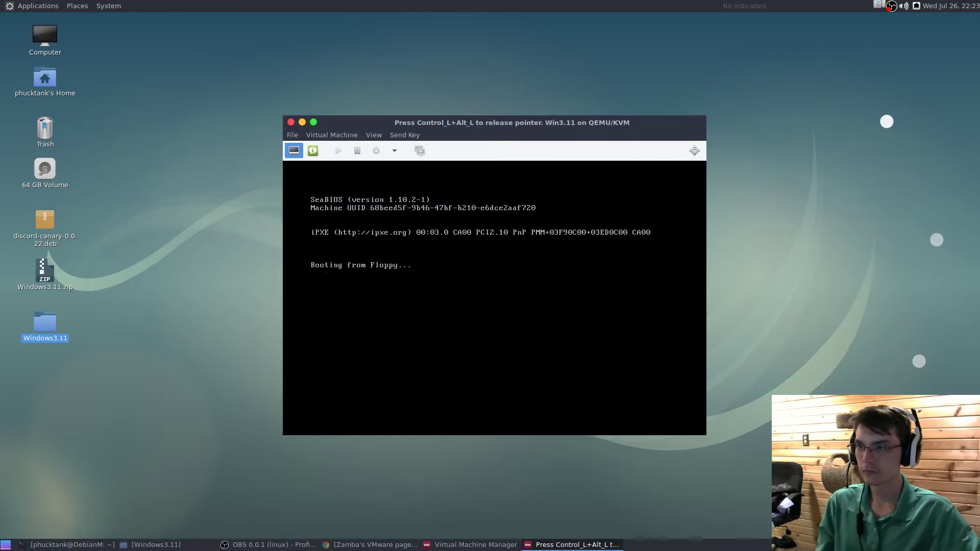
Step: Turn on display scaling for the guest console and enlarge the virtual machine window
{"action": "key", "text": "ctrl+alt"}
{"action": "left_click", "coordinate": [373, 135]}
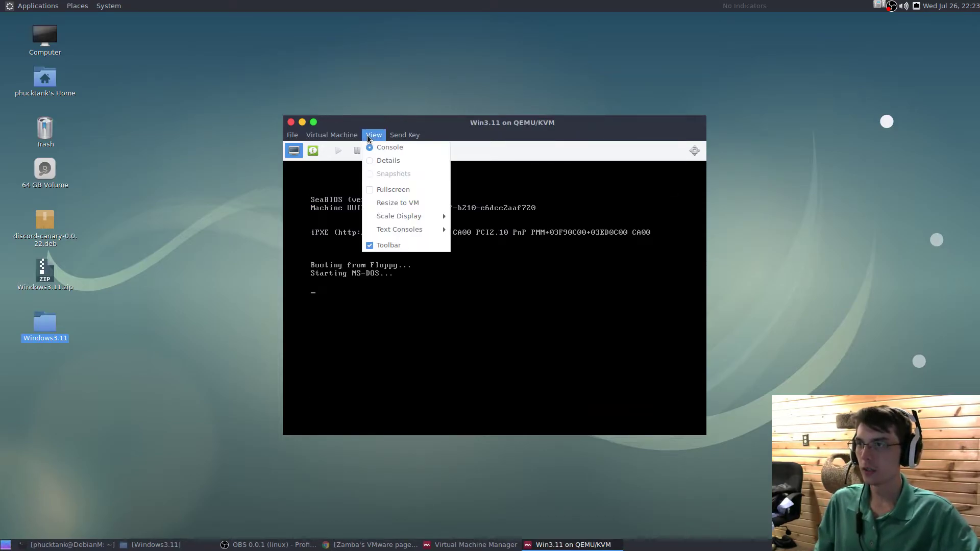
{"action": "mouse_move", "coordinate": [408, 216]}
{"action": "left_click", "coordinate": [475, 215]}
{"action": "left_click_drag", "start_coordinate": [539, 124], "coordinate": [473, 159]}
{"action": "left_click_drag", "start_coordinate": [639, 150], "coordinate": [840, 79]}
Step: Accept the MS-DOS Setup defaults and install the files to C:\DOS
{"action": "left_click", "coordinate": [775, 156]}
{"action": "key", "text": "Return"}
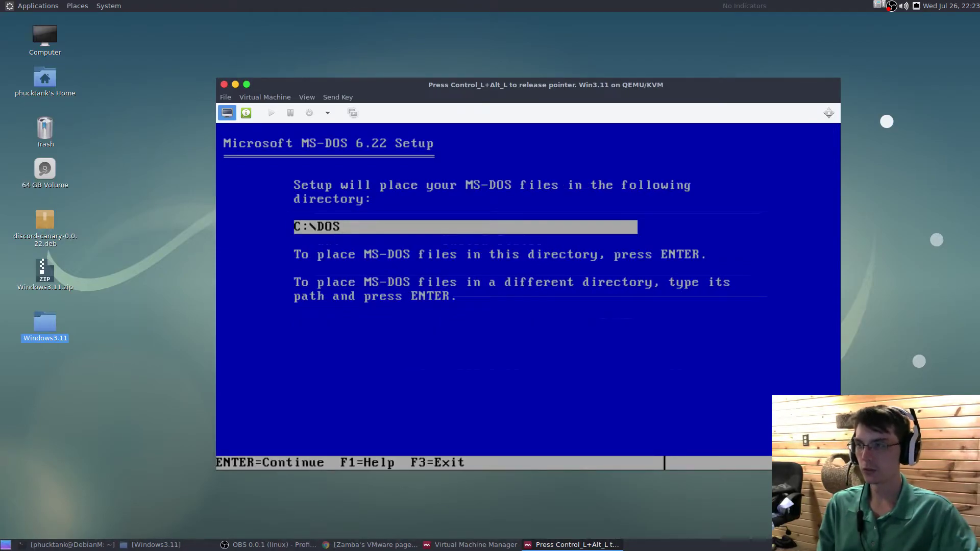
{"action": "key", "text": "Return"}
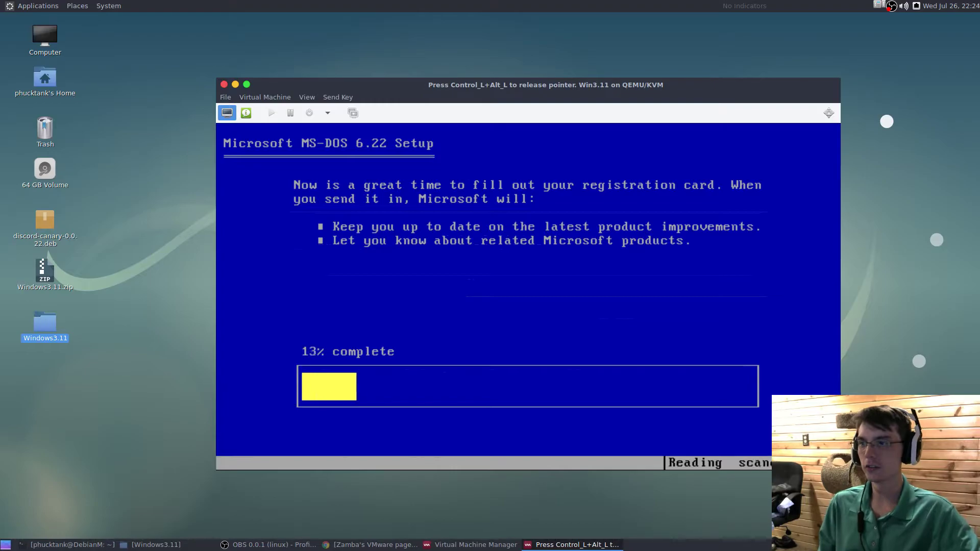
Step: Replace Floppy 1's image with Disk 2.img from the Windows pool and continue MS-DOS Setup
{"action": "key", "text": "ctrl+alt"}
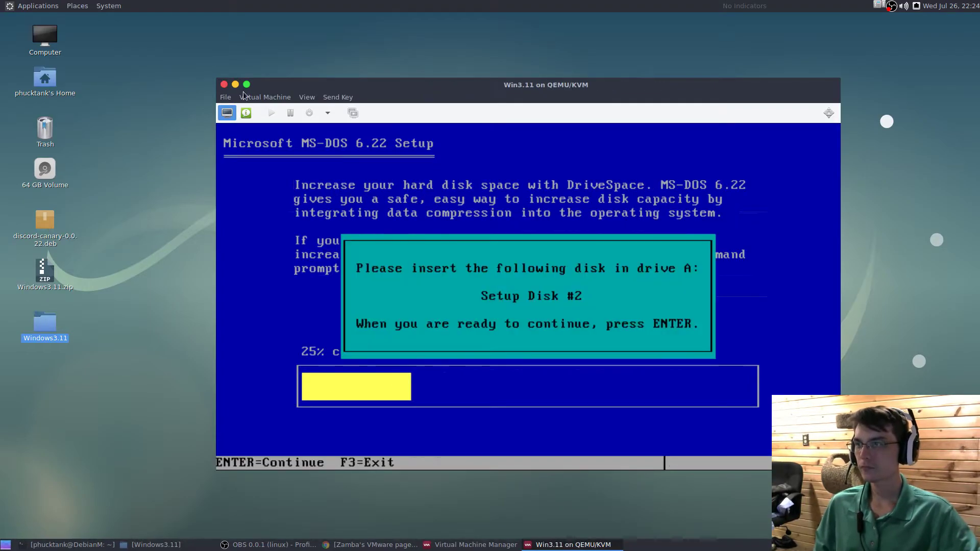
{"action": "left_click", "coordinate": [246, 113]}
{"action": "left_click", "coordinate": [248, 242]}
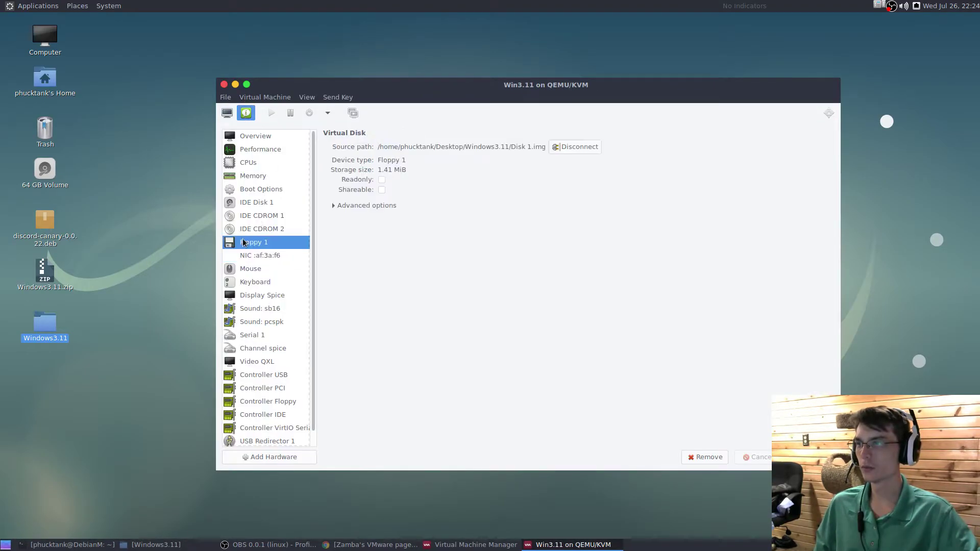
{"action": "left_click", "coordinate": [595, 148]}
{"action": "left_click", "coordinate": [425, 147]}
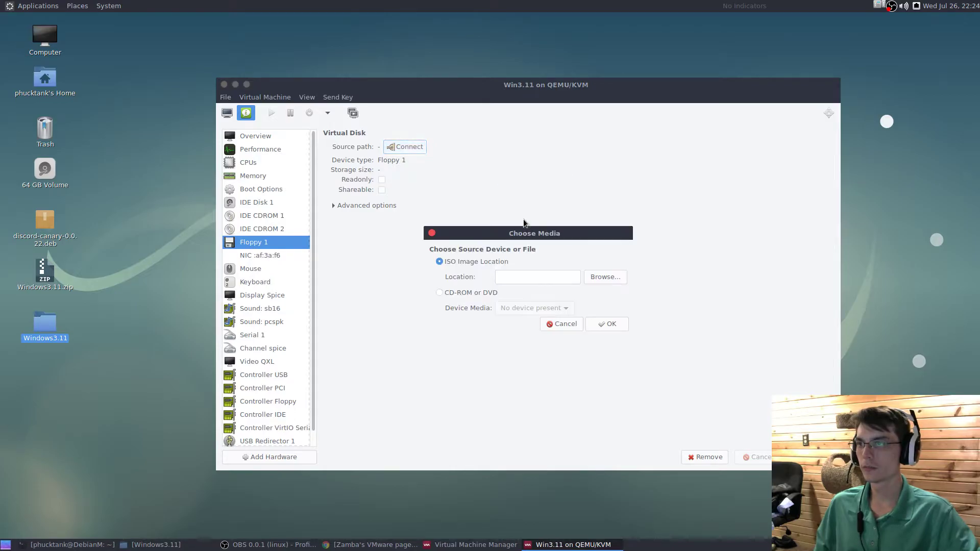
{"action": "left_click", "coordinate": [605, 277]}
{"action": "left_click", "coordinate": [411, 238]}
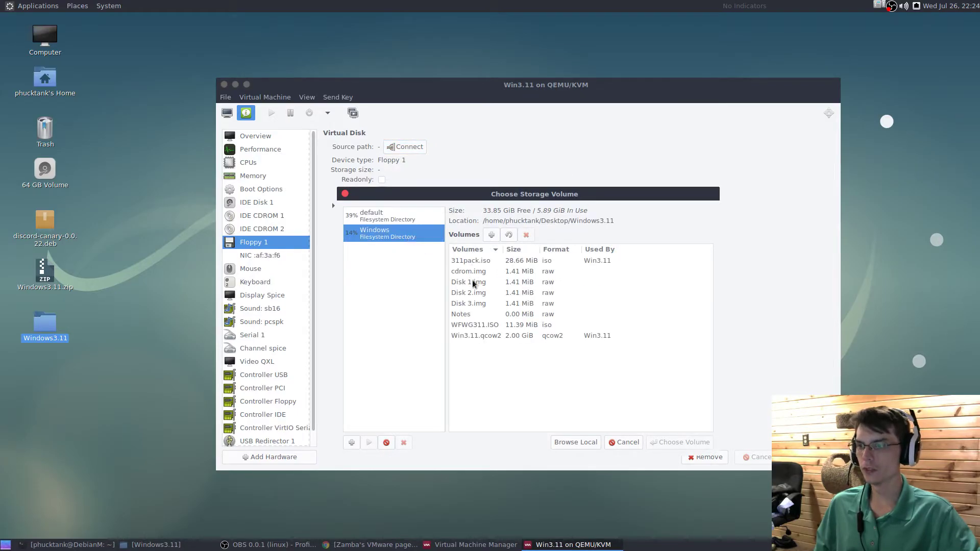
{"action": "left_click", "coordinate": [459, 296]}
{"action": "left_click", "coordinate": [679, 443]}
{"action": "left_click", "coordinate": [608, 326]}
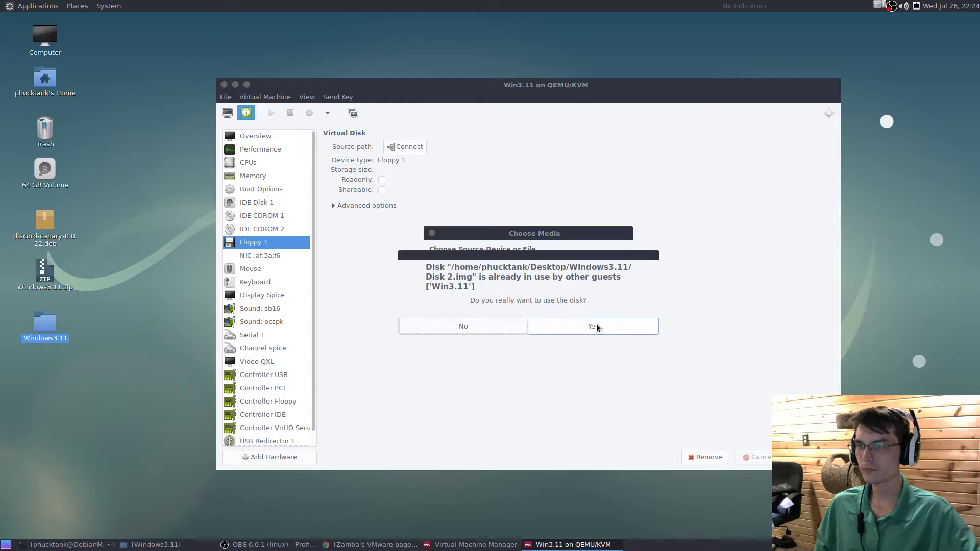
{"action": "left_click", "coordinate": [592, 326]}
{"action": "left_click", "coordinate": [227, 113]}
{"action": "key", "text": "Return"}
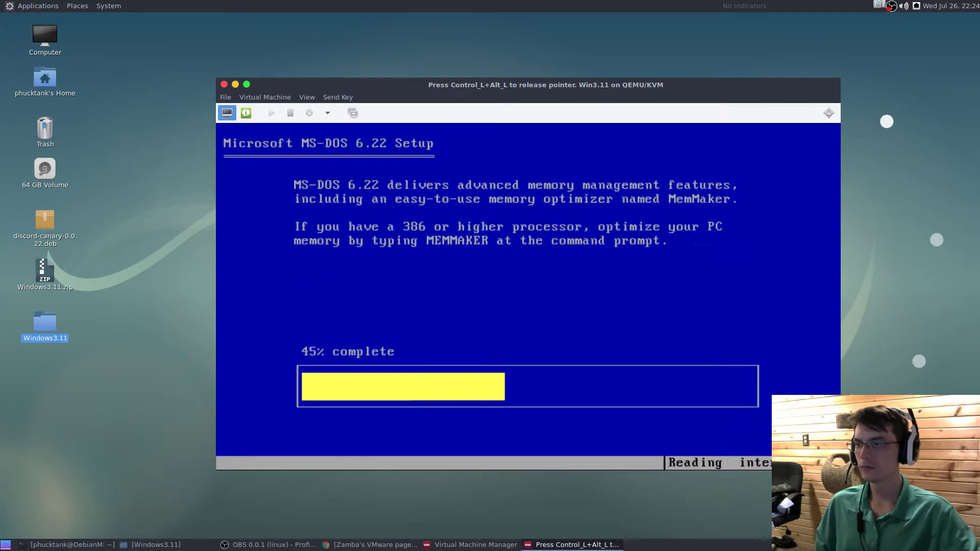
Step: Replace Floppy 1's image with Disk 3.img from the Windows pool and continue MS-DOS Setup
{"action": "key", "text": "ctrl+alt"}
{"action": "left_click", "coordinate": [246, 112]}
{"action": "left_click", "coordinate": [598, 146]}
{"action": "left_click", "coordinate": [401, 147]}
{"action": "left_click", "coordinate": [603, 269]}
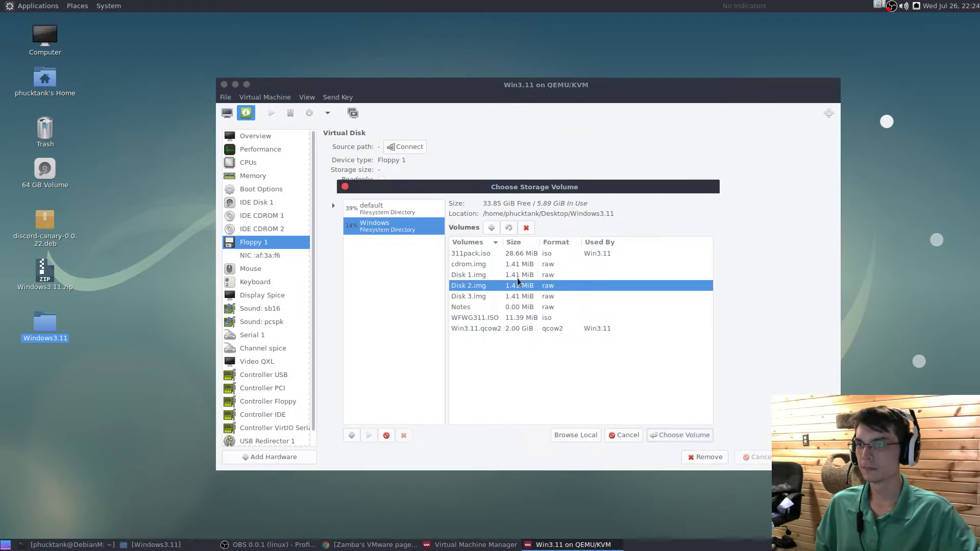
{"action": "left_click", "coordinate": [470, 296]}
{"action": "left_click", "coordinate": [681, 435]}
{"action": "left_click", "coordinate": [623, 322]}
{"action": "left_click", "coordinate": [622, 321]}
{"action": "left_click", "coordinate": [228, 113]}
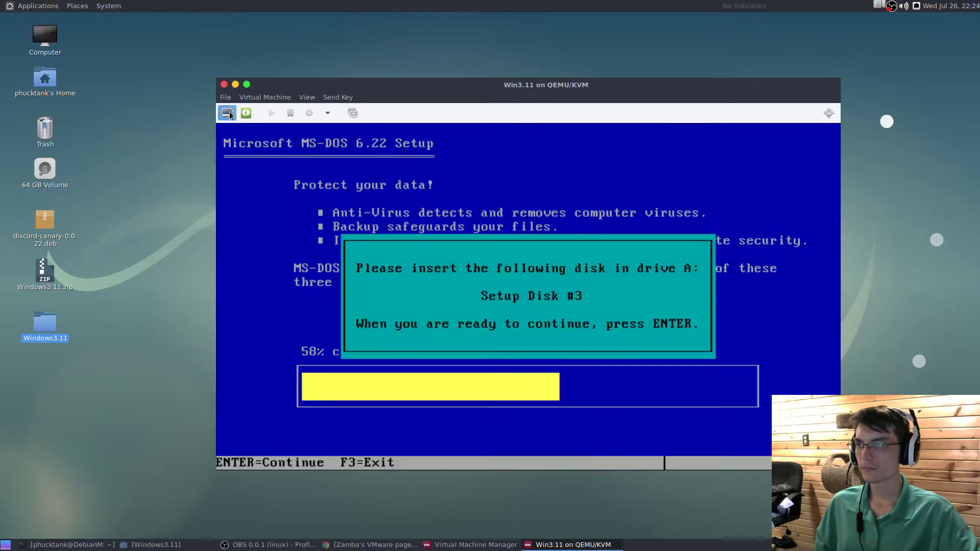
{"action": "left_click", "coordinate": [232, 143]}
{"action": "key", "text": "Return"}
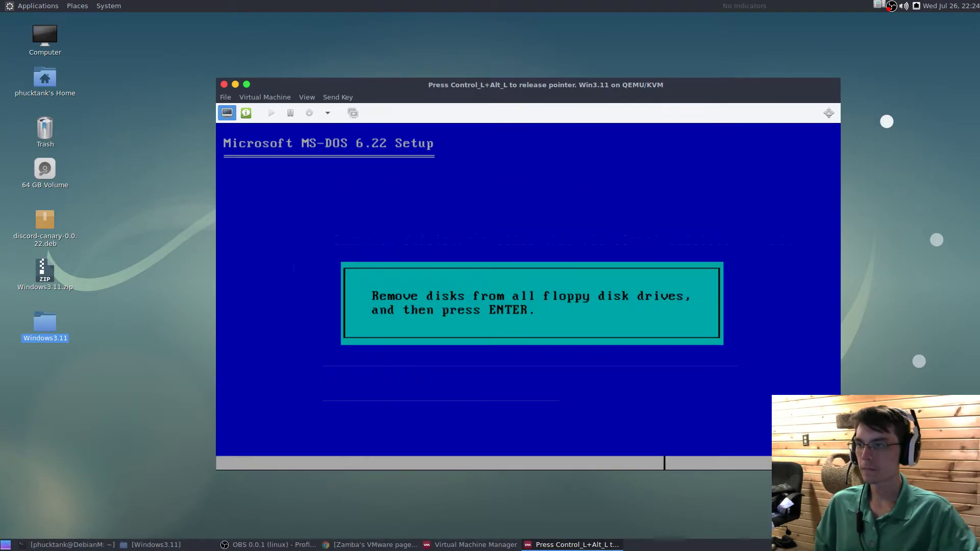
Step: Finish MS-DOS Setup by restarting the guest, and power off the virtual machine
{"action": "key", "text": "Return"}
{"action": "key", "text": "Return"}
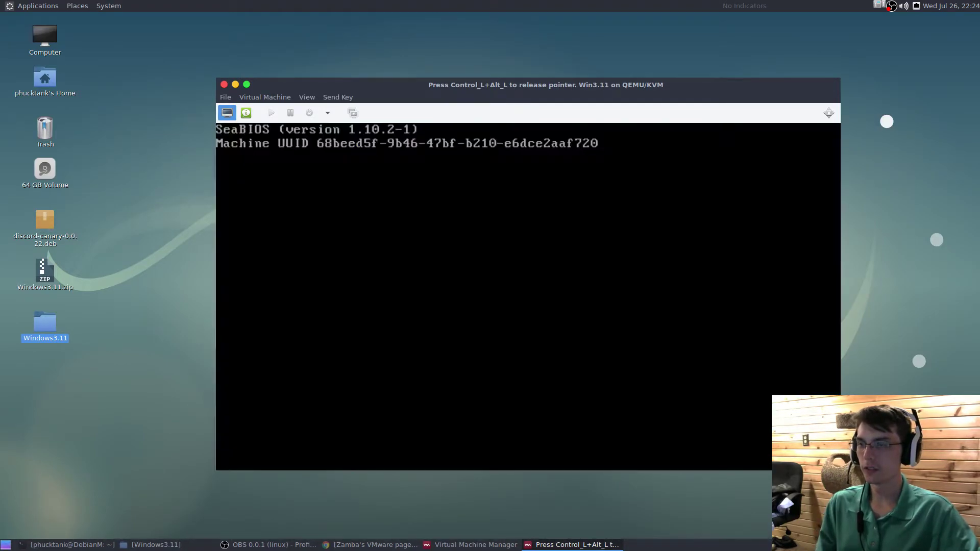
{"action": "key", "text": "ctrl+alt"}
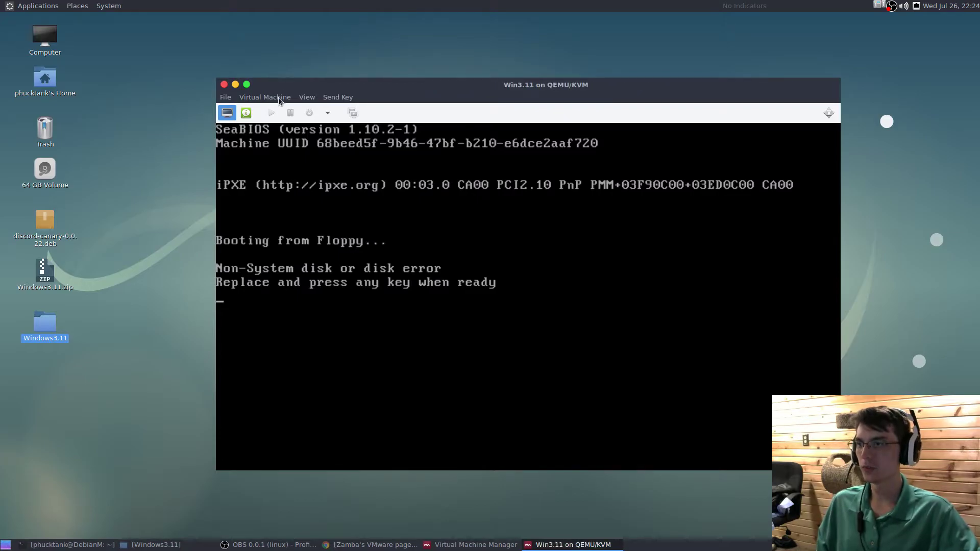
{"action": "left_click", "coordinate": [328, 112]}
{"action": "left_click", "coordinate": [347, 167]}
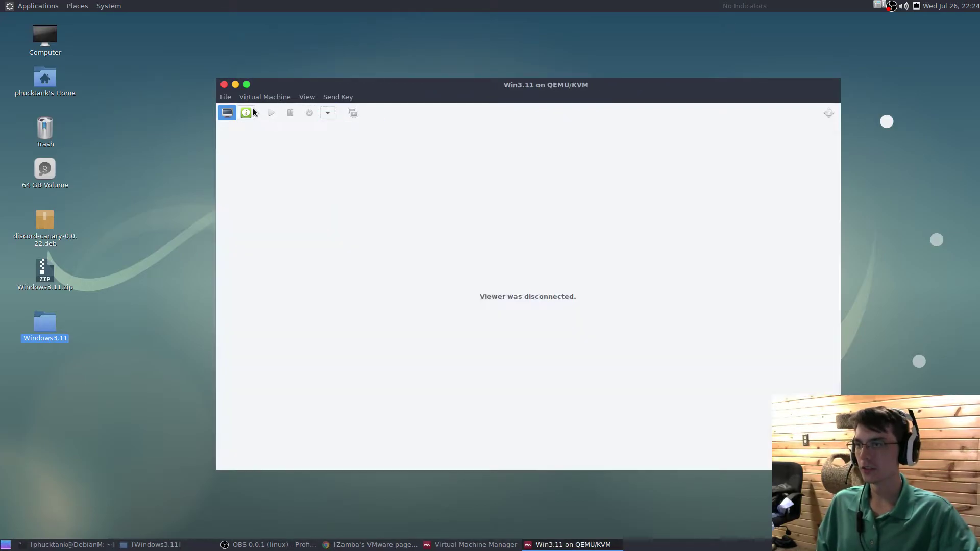
Step: Disable Floppy 1 as a boot device and apply the change so that IDE Disk 1 is the only boot device
{"action": "left_click", "coordinate": [246, 113]}
{"action": "left_click", "coordinate": [261, 189]}
{"action": "left_click", "coordinate": [336, 190]}
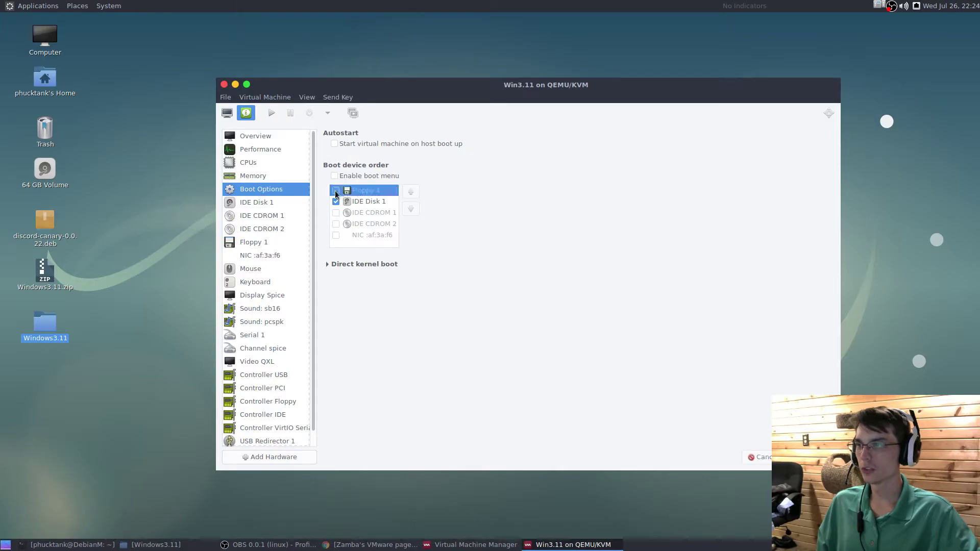
{"action": "left_click_drag", "start_coordinate": [367, 215], "coordinate": [390, 225]}
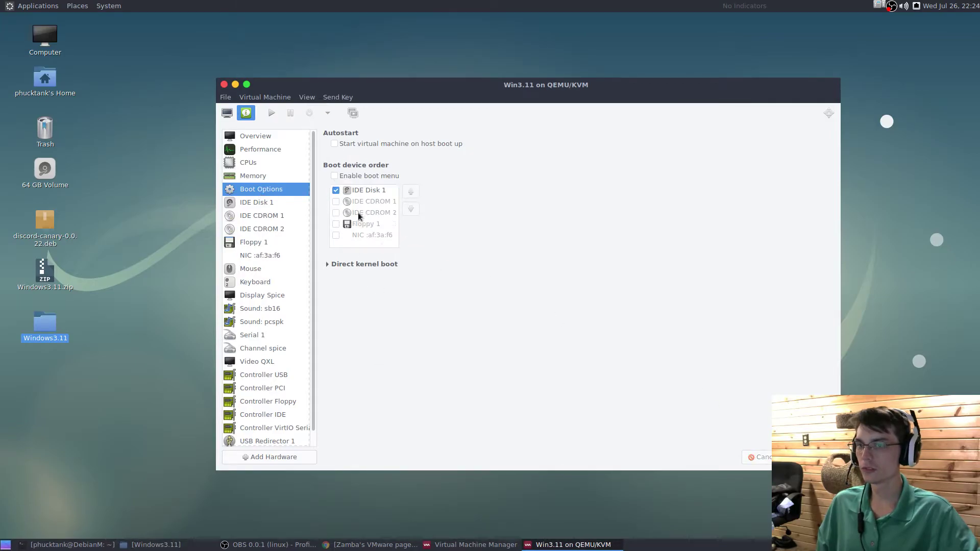
{"action": "left_click", "coordinate": [227, 112]}
Step: Replace Floppy 1's image with cdrom.img from the Windows pool and start the virtual machine
{"action": "left_click", "coordinate": [246, 113]}
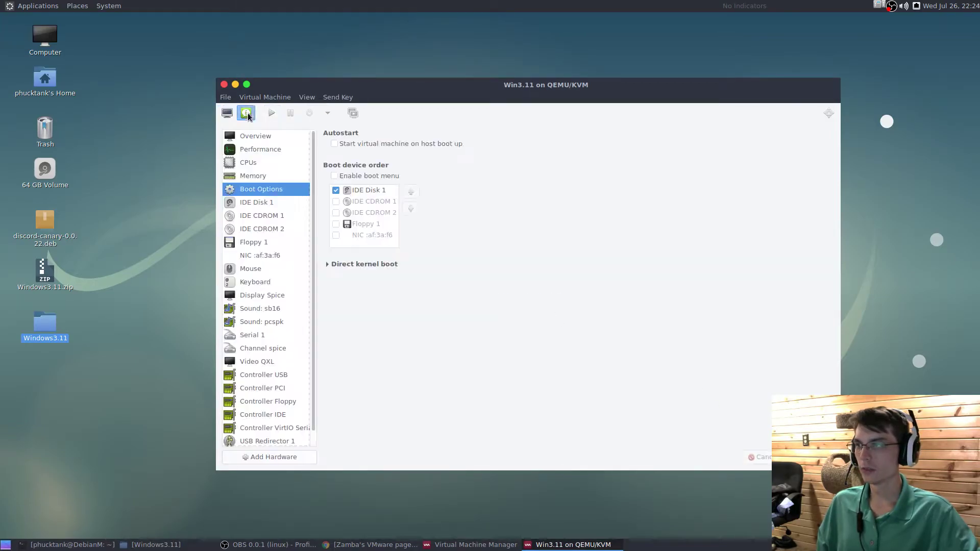
{"action": "left_click", "coordinate": [292, 243]}
{"action": "left_click", "coordinate": [564, 148]}
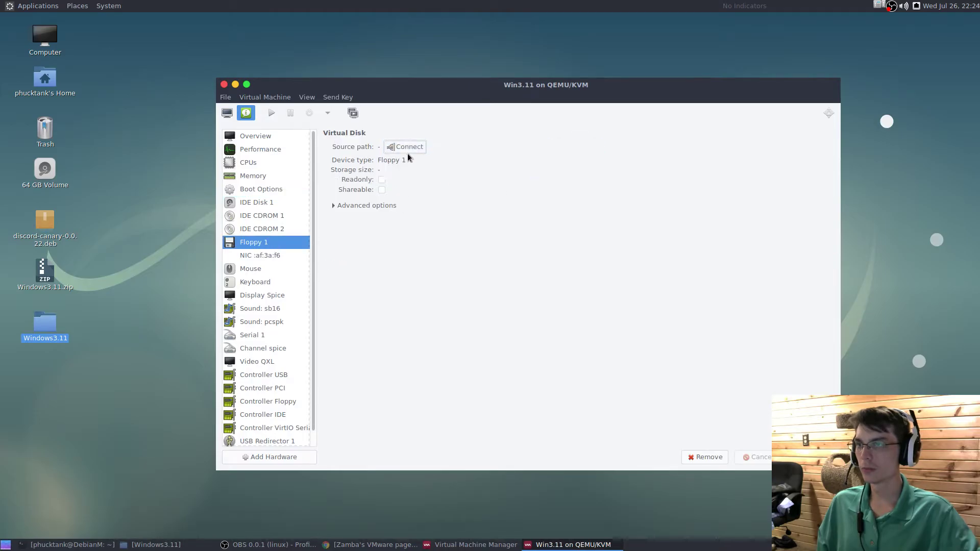
{"action": "left_click", "coordinate": [406, 147]}
{"action": "left_click", "coordinate": [602, 261]}
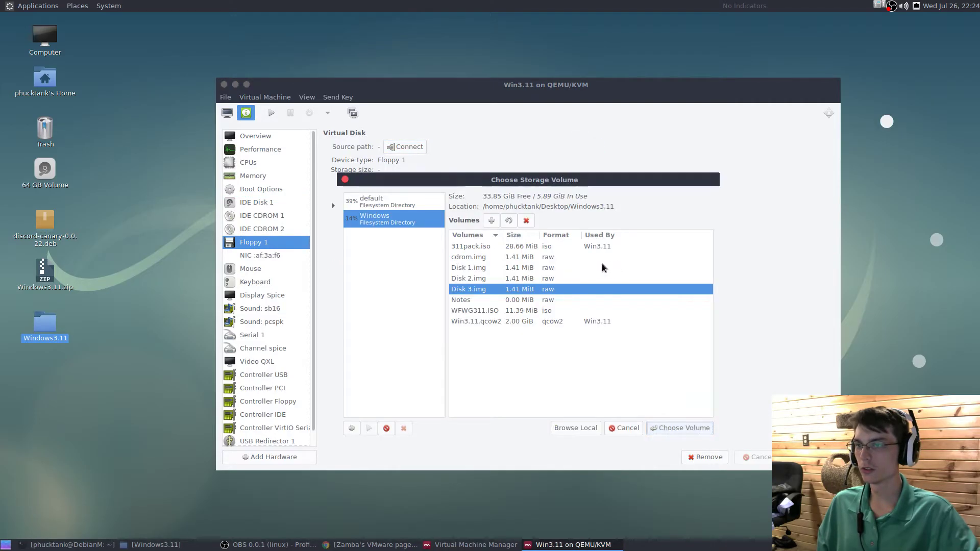
{"action": "left_click", "coordinate": [490, 257]}
{"action": "left_click", "coordinate": [658, 428]}
{"action": "left_click", "coordinate": [620, 311]}
{"action": "left_click", "coordinate": [612, 313]}
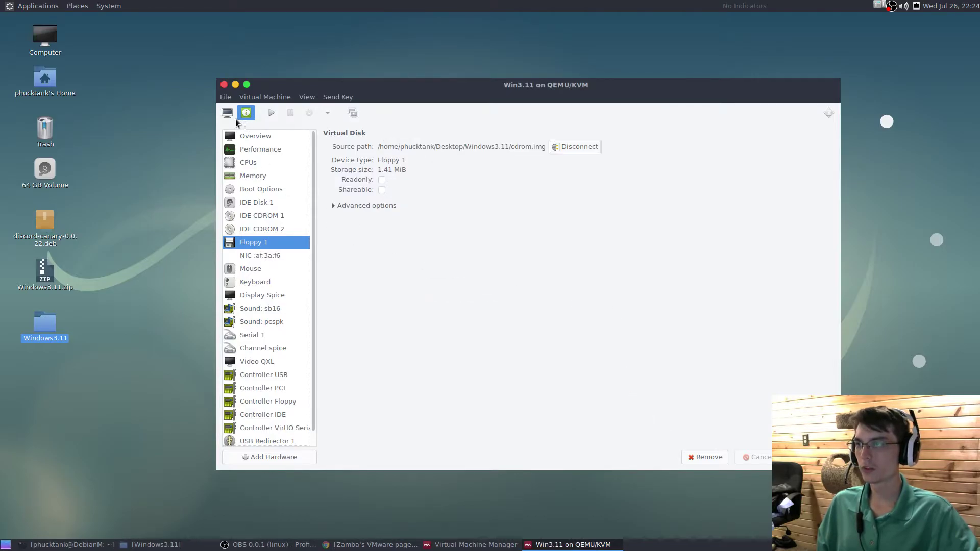
{"action": "left_click", "coordinate": [233, 115]}
{"action": "left_click", "coordinate": [272, 113]}
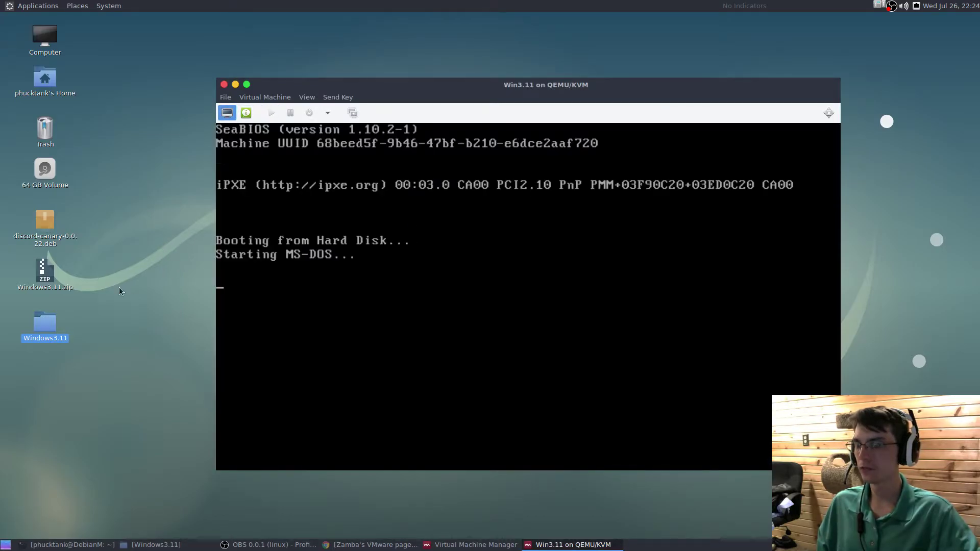
Step: Open the Notes file from the Windows3.11 desktop folder and tile it side by side with the virtual machine window
{"action": "left_click", "coordinate": [47, 326]}
{"action": "double_click", "coordinate": [46, 325]}
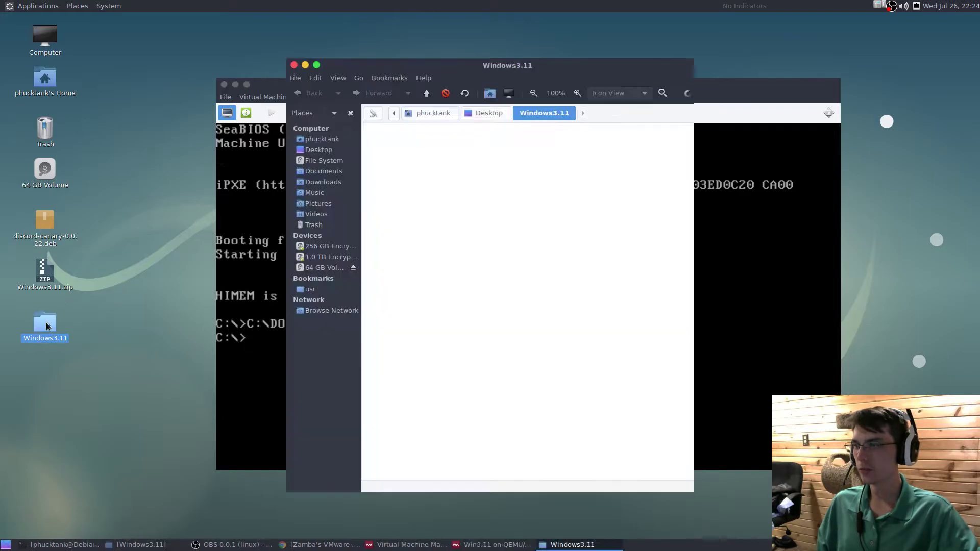
{"action": "double_click", "coordinate": [481, 195]}
{"action": "left_click_drag", "start_coordinate": [539, 22], "coordinate": [1, 100]}
{"action": "left_click", "coordinate": [703, 97]}
{"action": "left_click_drag", "start_coordinate": [728, 90], "coordinate": [977, 91]}
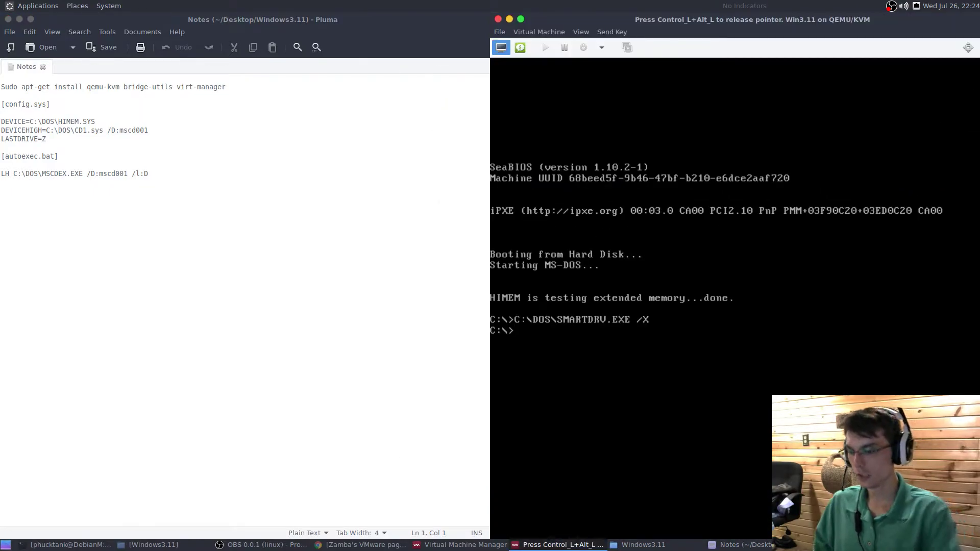
Step: List the floppy's files on drive A: and copy CD1.sys to C:\dos
{"action": "type", "text": "dir"}
{"action": "key", "text": "Return"}
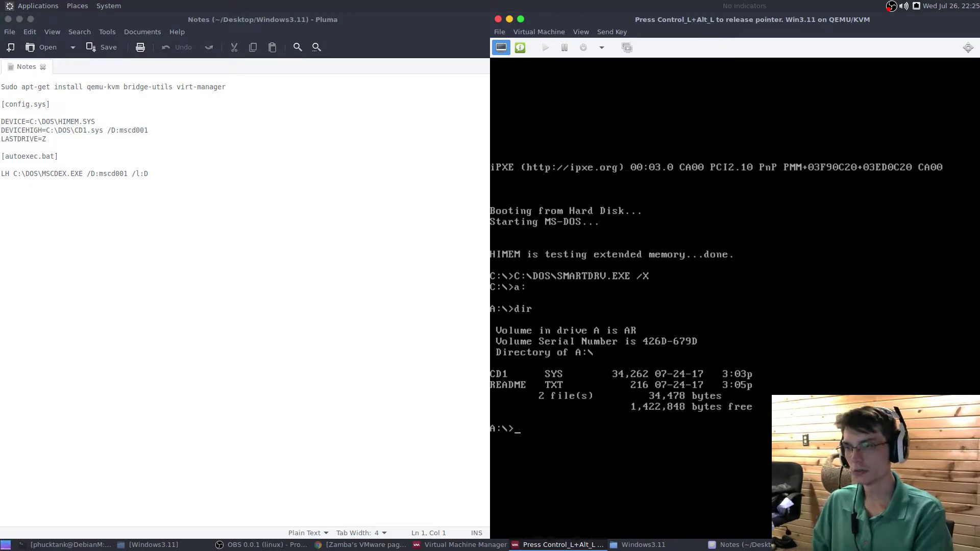
{"action": "type", "text": "copy CD1.sys C:"}
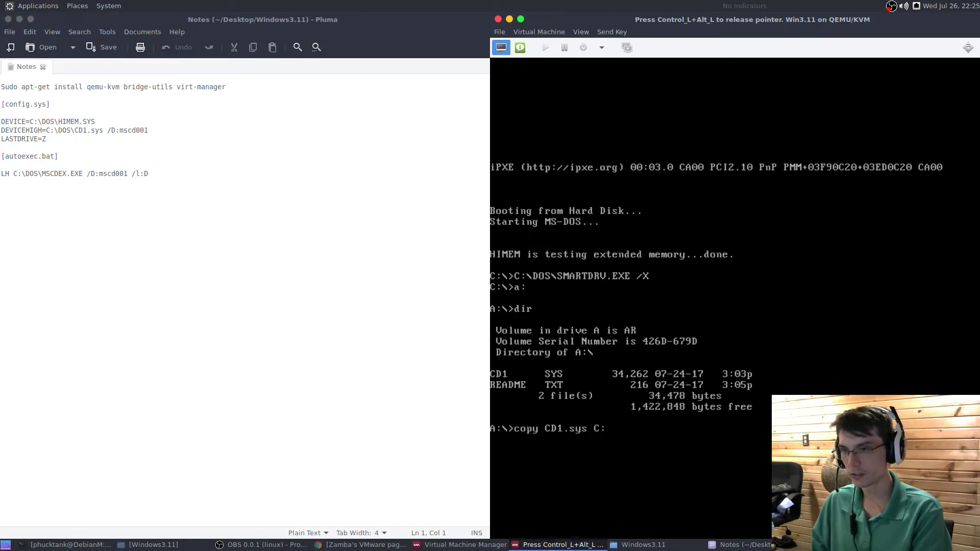
{"action": "type", "text": "os"}
{"action": "key", "text": "Return"}
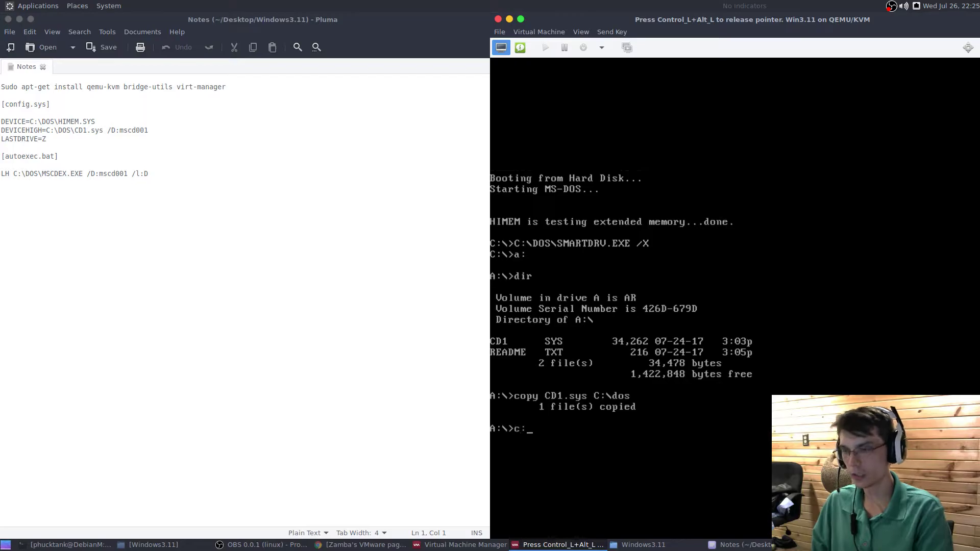
Step: Switch to the C:\DOS directory and list its files to check for the copied CD1.sys
{"action": "type", "text": "c:"}
{"action": "key", "text": "Return"}
{"action": "type", "text": "cd d"}
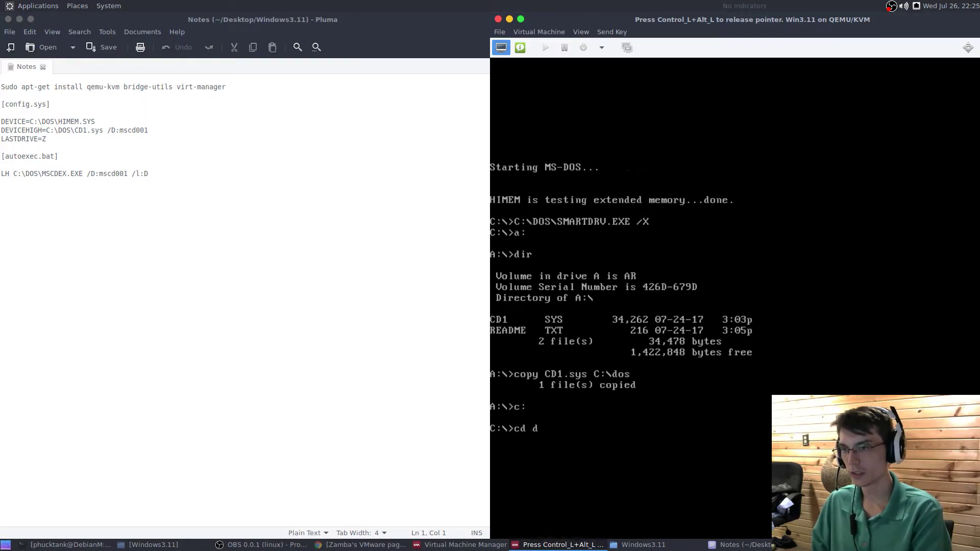
{"action": "type", "text": "os"}
{"action": "key", "text": "Return"}
{"action": "type", "text": "dir"}
{"action": "key", "text": "Return"}
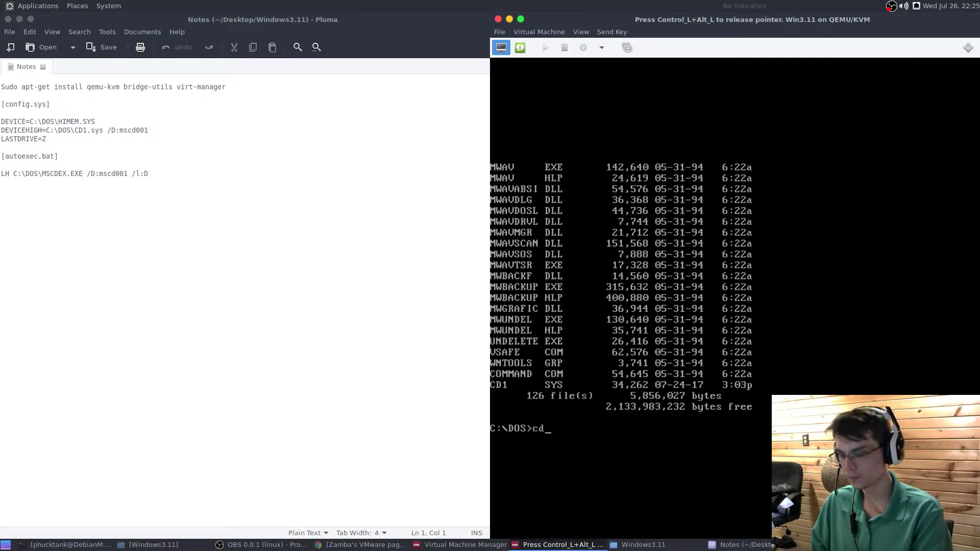
Step: Open C:\config.sys in the MS-DOS Editor and add the line DEVICEHIGH=C:\DOS\CD1.sys /D:mscd001 above FILES=30
{"action": "key", "text": "Return"}
{"action": "type", "text": "dir"}
{"action": "key", "text": "Return"}
{"action": "type", "text": "edit config.sys"}
{"action": "key", "text": "Return"}
{"action": "key", "text": "Down"}
{"action": "key", "text": "Down"}
{"action": "key", "text": "Down"}
{"action": "key", "text": "Return"}
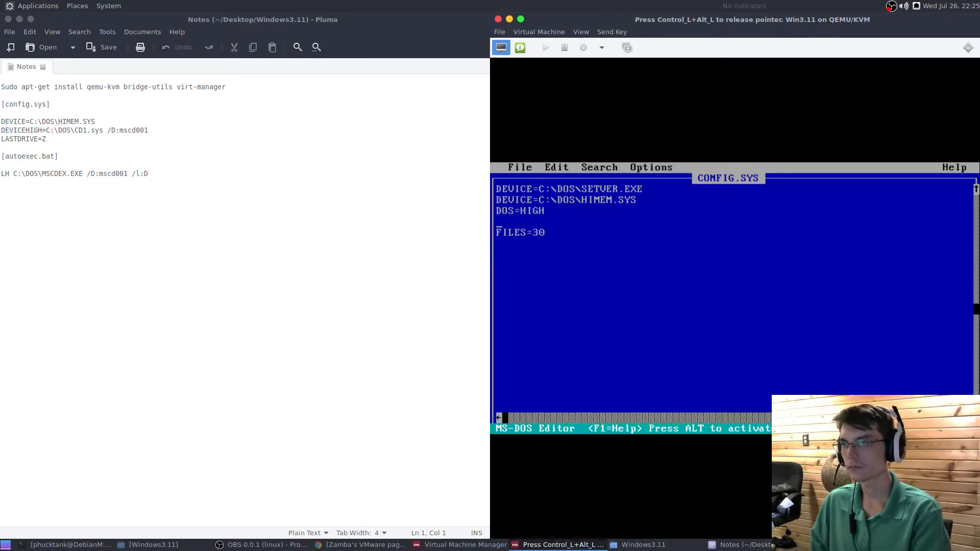
{"action": "type", "text": "DEVICEHIGH"}
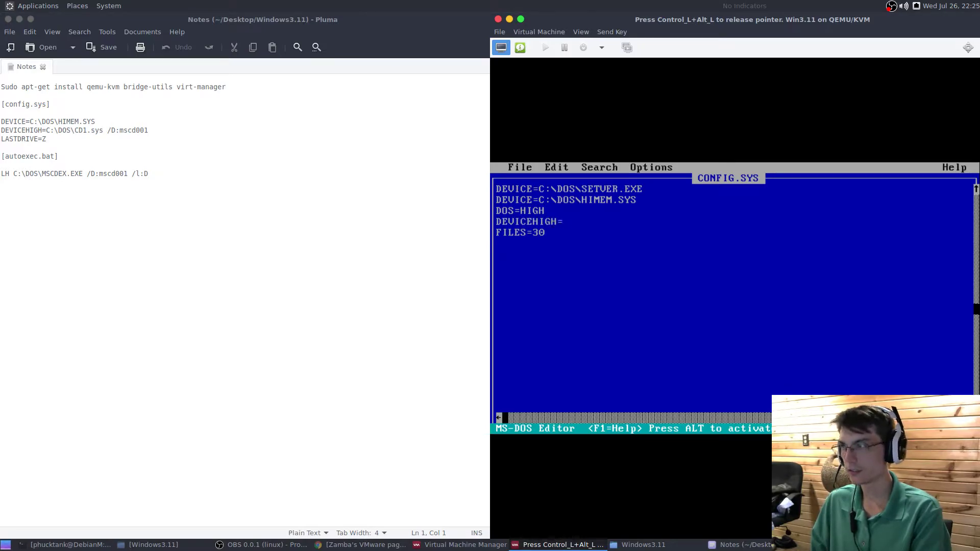
{"action": "type", "text": "=C:\\DOS\\CD1.sys /D:"}
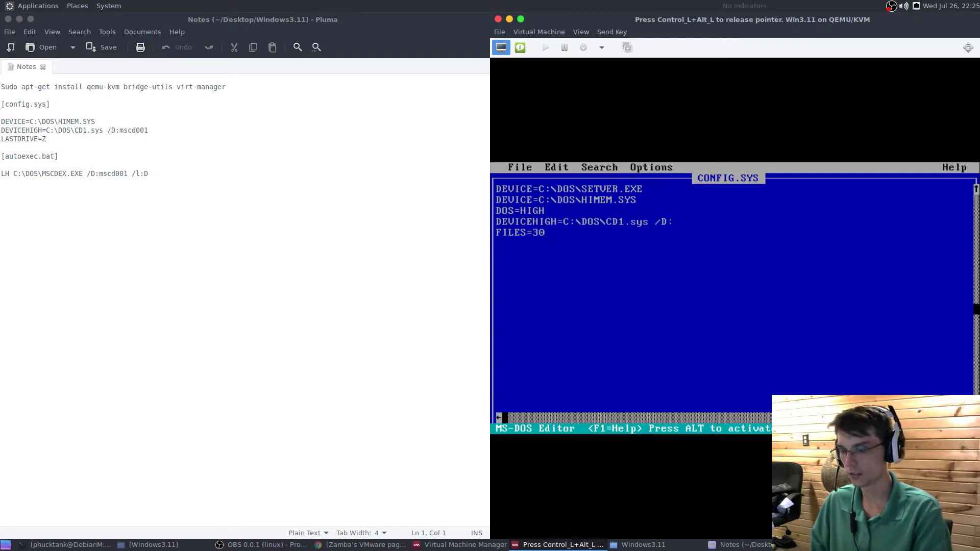
{"action": "type", "text": "mscd001"}
Step: Add the line LASTDRIVE=ZZ below FILES=30 in config.sys, and save the file on exiting the editor
{"action": "key", "text": "Down"}
{"action": "key", "text": "Down"}
{"action": "key", "text": "Return"}
{"action": "type", "text": "LASTDR"}
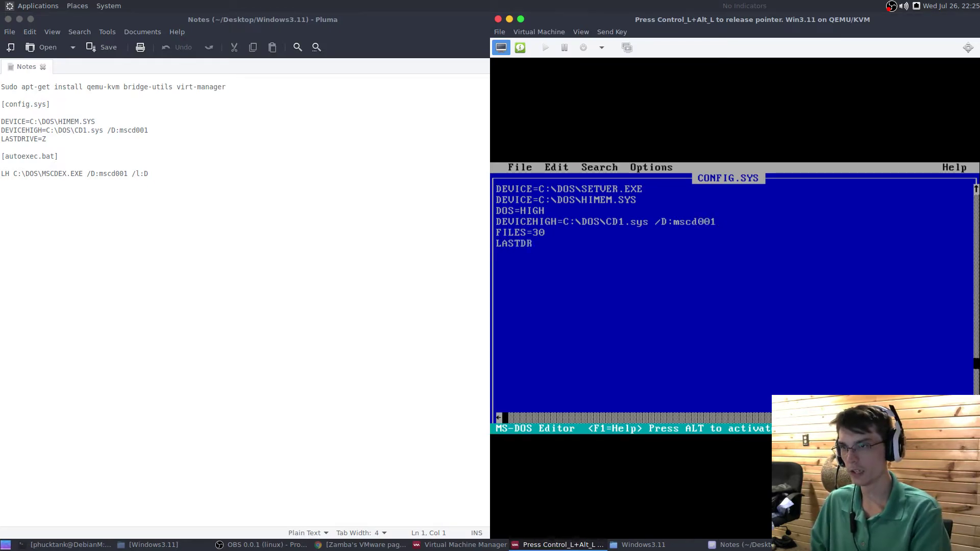
{"action": "type", "text": "IVE="}
{"action": "key", "text": "Return"}
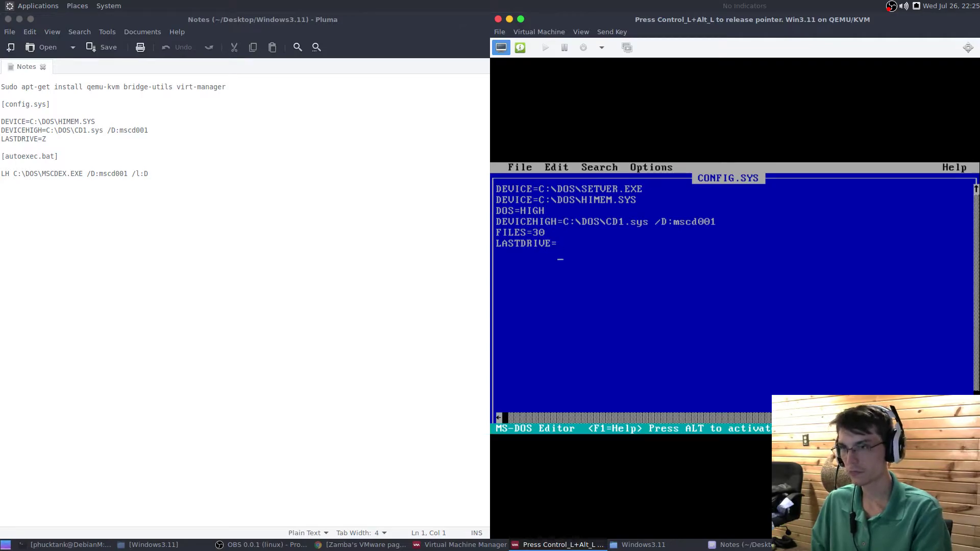
{"action": "key", "text": "Up"}
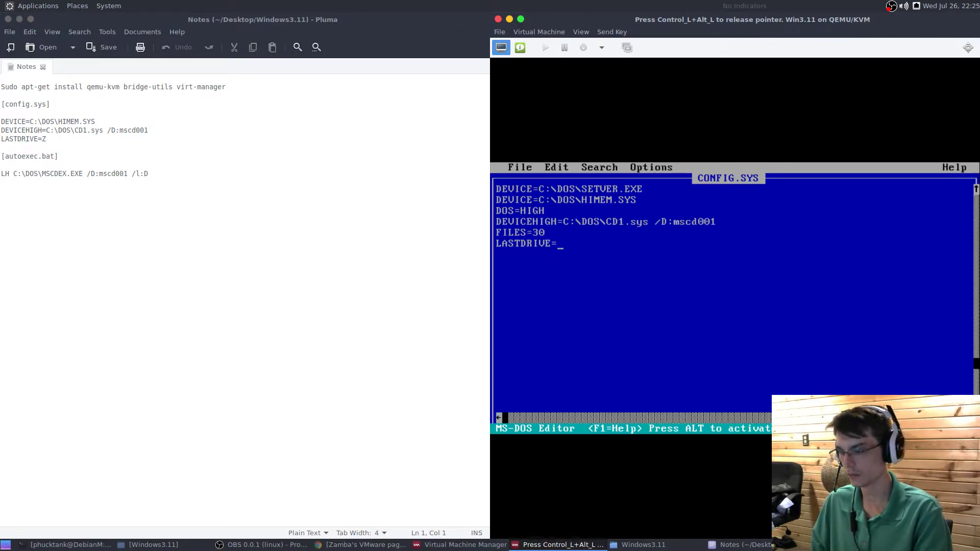
{"action": "type", "text": "Z"}
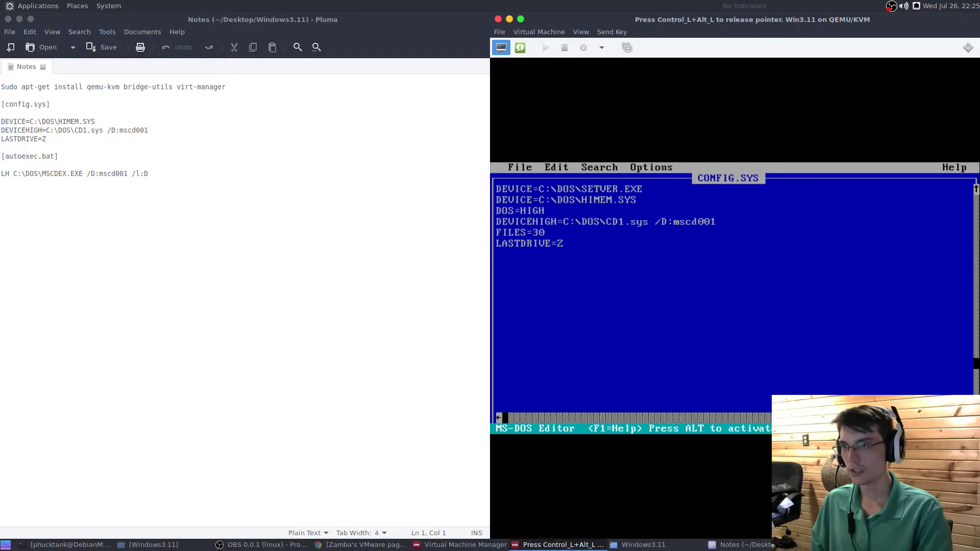
{"action": "type", "text": "z"}
{"action": "key", "text": "alt"}
{"action": "key", "text": "Down"}
{"action": "key", "text": "Up"}
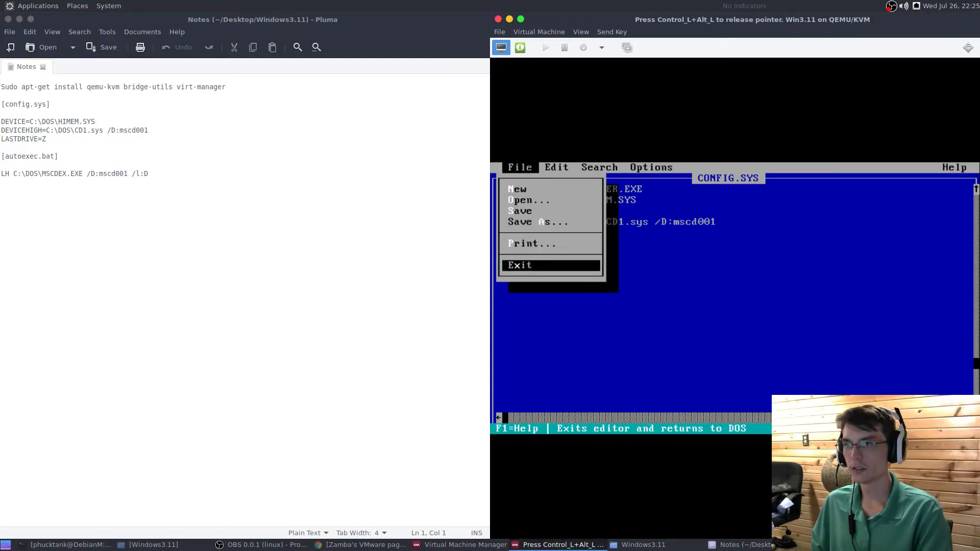
{"action": "key", "text": "Return"}
{"action": "key", "text": "Return"}
Step: Add the line LH C:\DOS\MSCDEX.EXE /D:mscd001 /l:D at the end of autoexec.bat, and save it on exiting the editor
{"action": "type", "text": "edit"}
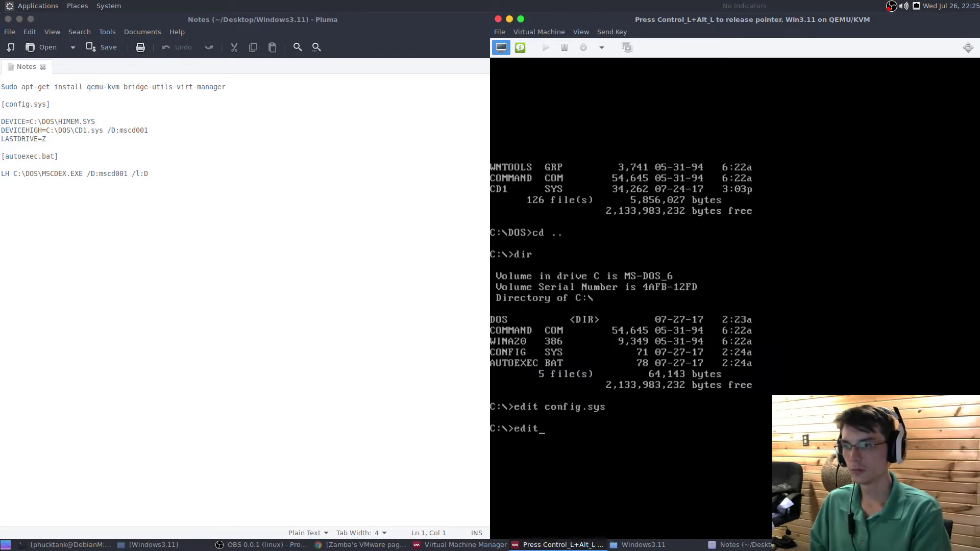
{"action": "type", "text": " autoieec.bat"}
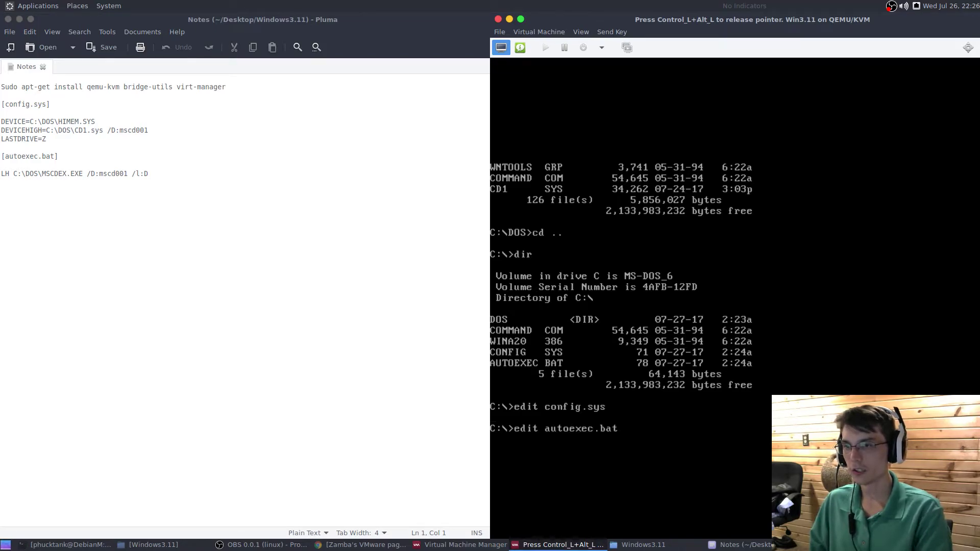
{"action": "key", "text": "Return"}
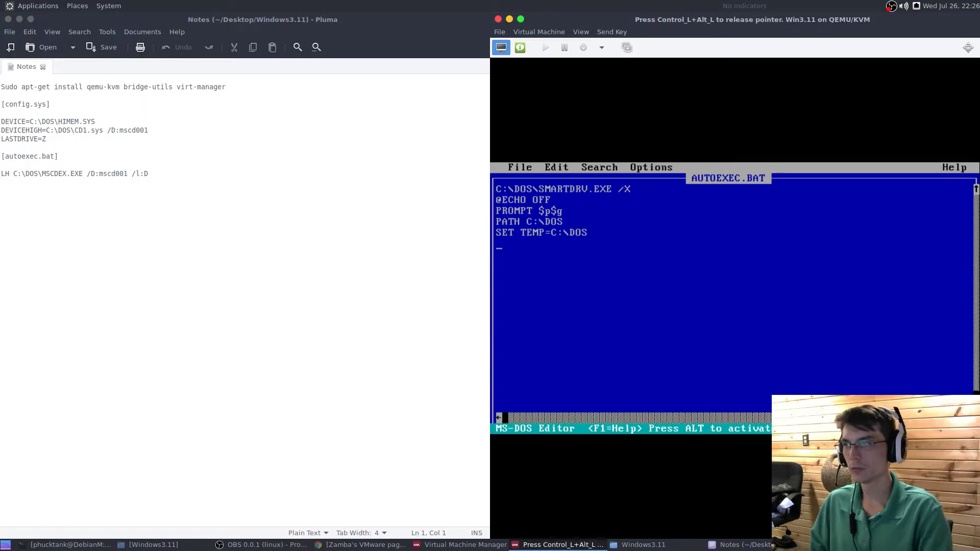
{"action": "type", "text": "H"}
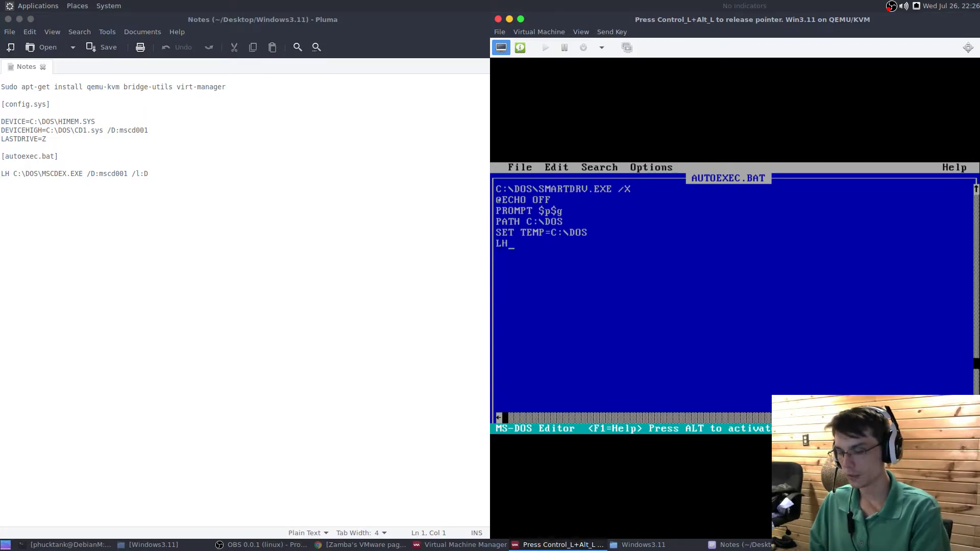
{"action": "type", "text": " C:\\DOS"}
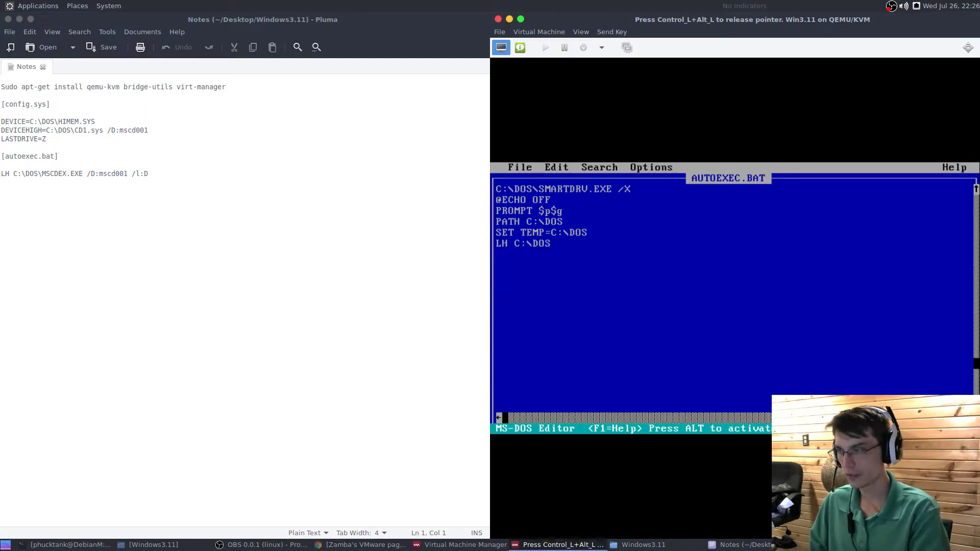
{"action": "type", "text": "\\MSCDEX.EX"}
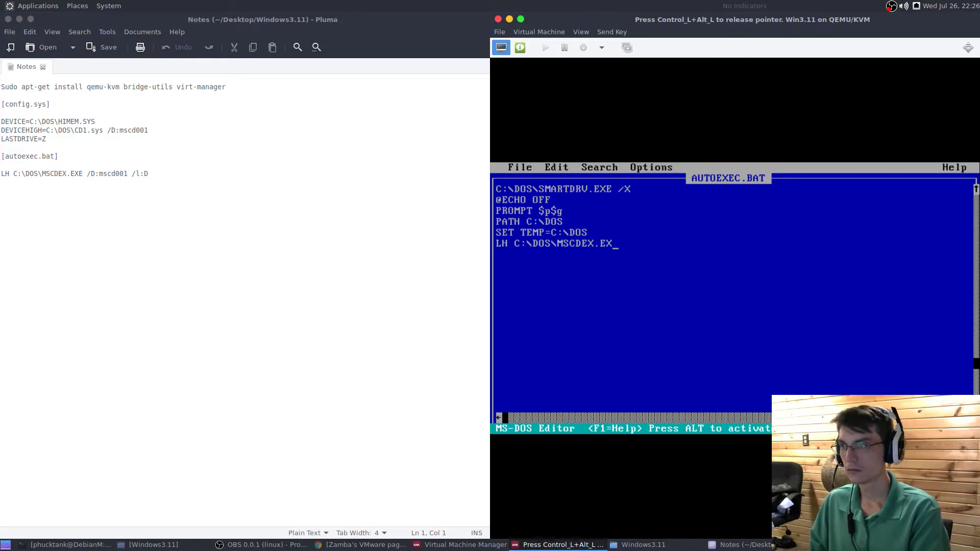
{"action": "type", "text": "E /D"}
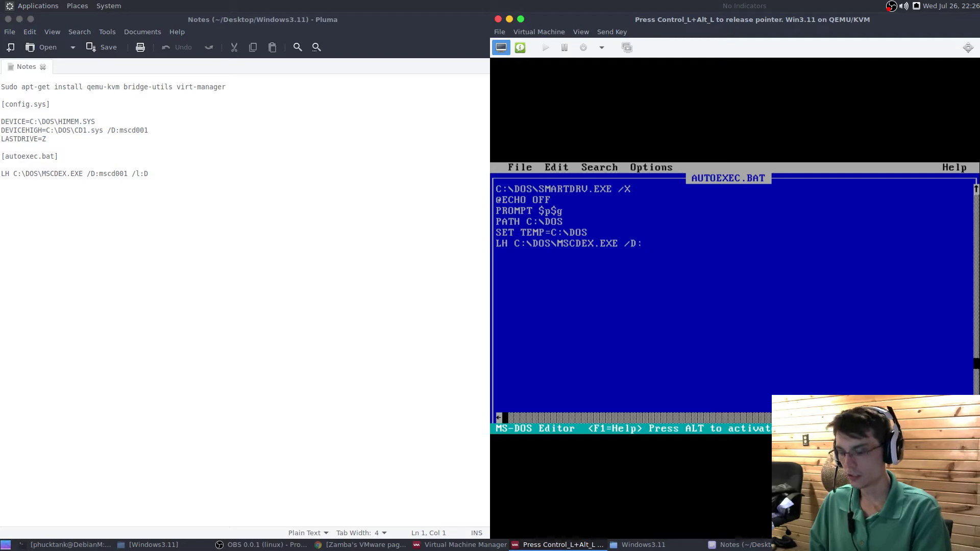
{"action": "type", "text": ":mscd001 /l:D"}
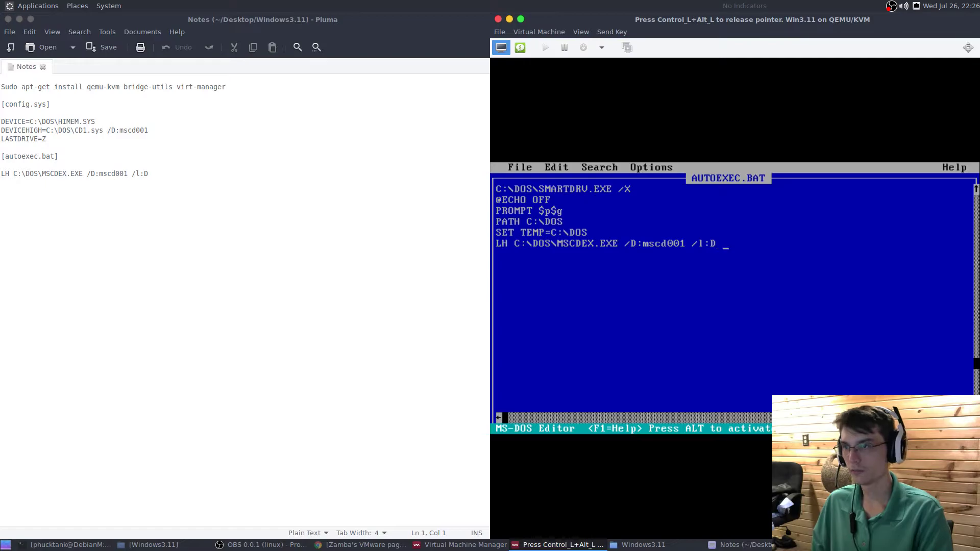
{"action": "key", "text": "alt"}
{"action": "key", "text": "f"}
{"action": "key", "text": "Up"}
{"action": "key", "text": "Return"}
{"action": "key", "text": "Return"}
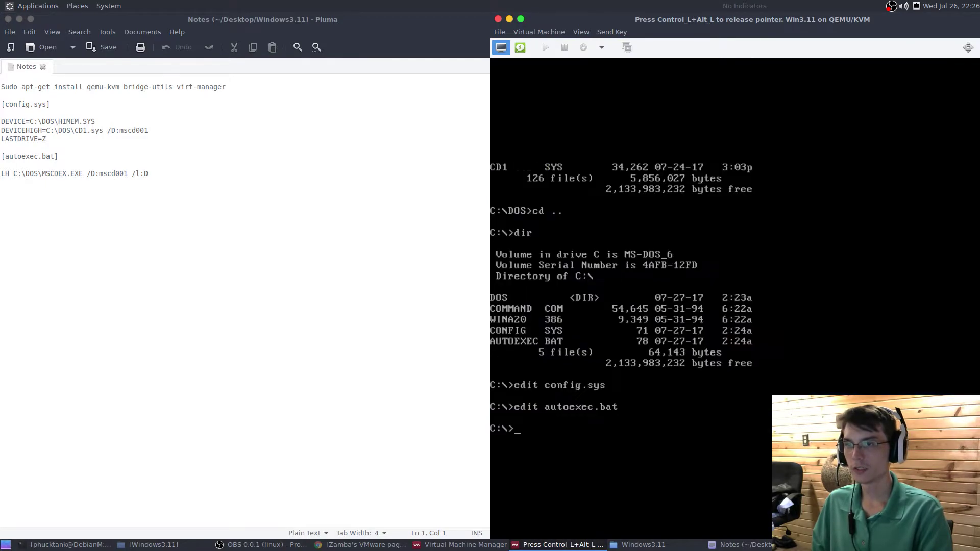
Step: Release the pointer from the guest and force-reset the virtual machine
{"action": "key", "text": "ctrl+alt"}
{"action": "left_click", "coordinate": [602, 47]}
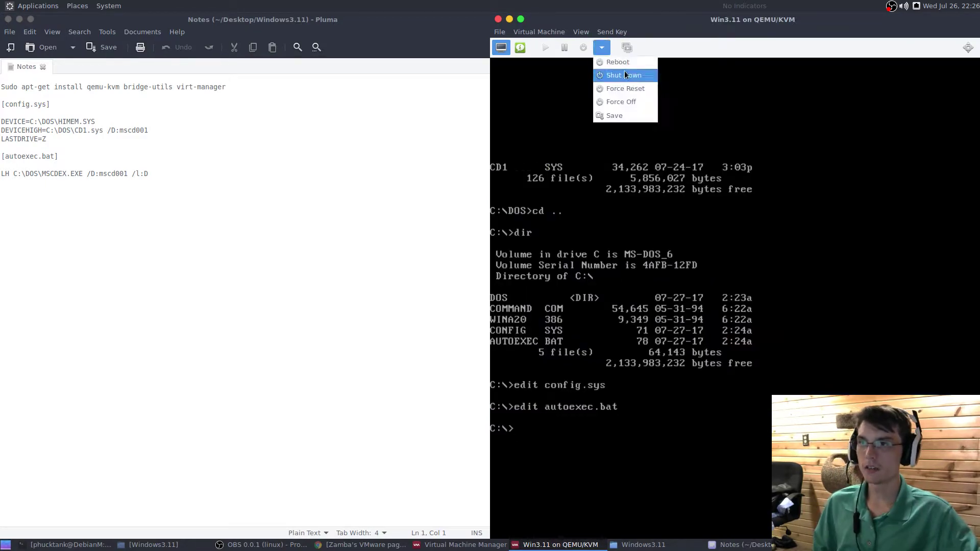
{"action": "left_click", "coordinate": [639, 94]}
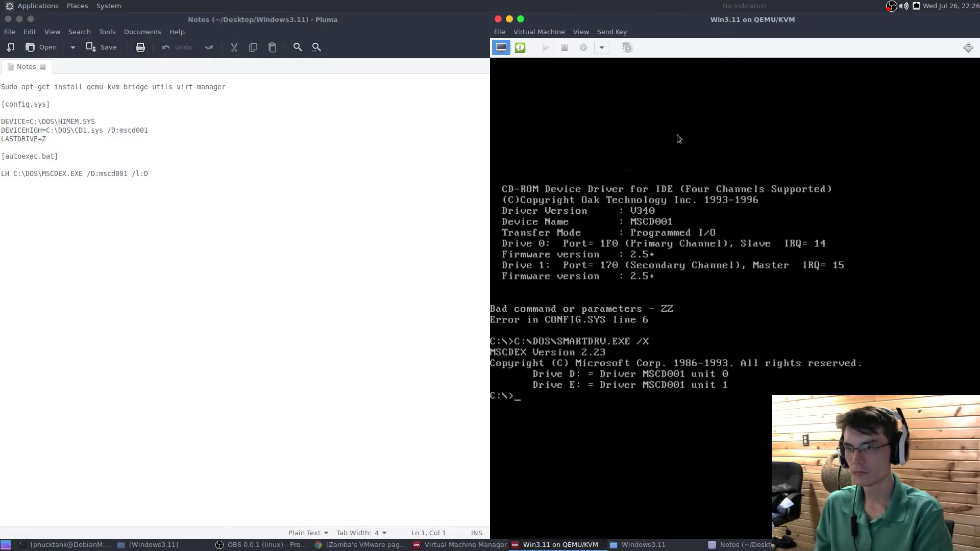
Step: Open config.sys in the MS-DOS Editor from the C:\ prompt and change the last line to LASTDRIVE=Z
{"action": "left_click", "coordinate": [642, 154]}
{"action": "type", "text": "edit config.sys"}
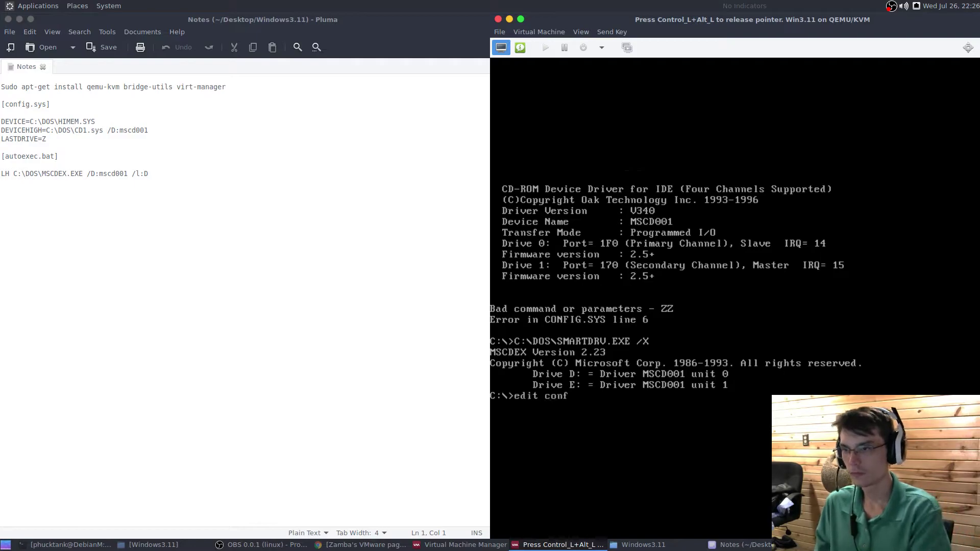
{"action": "key", "text": "Return"}
{"action": "key", "text": "Down"}
{"action": "key", "text": "Down"}
{"action": "key", "text": "Down"}
{"action": "key", "text": "Down"}
{"action": "key", "text": "Down"}
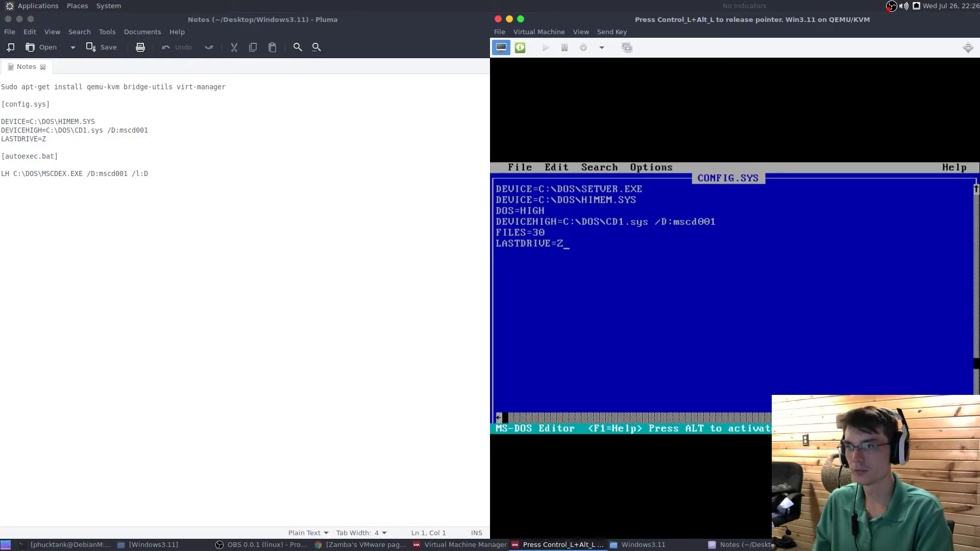
Step: Exit the MS-DOS Editor, saving the changes to config.sys
{"action": "key", "text": "alt"}
{"action": "key", "text": "f"}
{"action": "key", "text": "Up"}
{"action": "key", "text": "Return"}
{"action": "key", "text": "Return"}
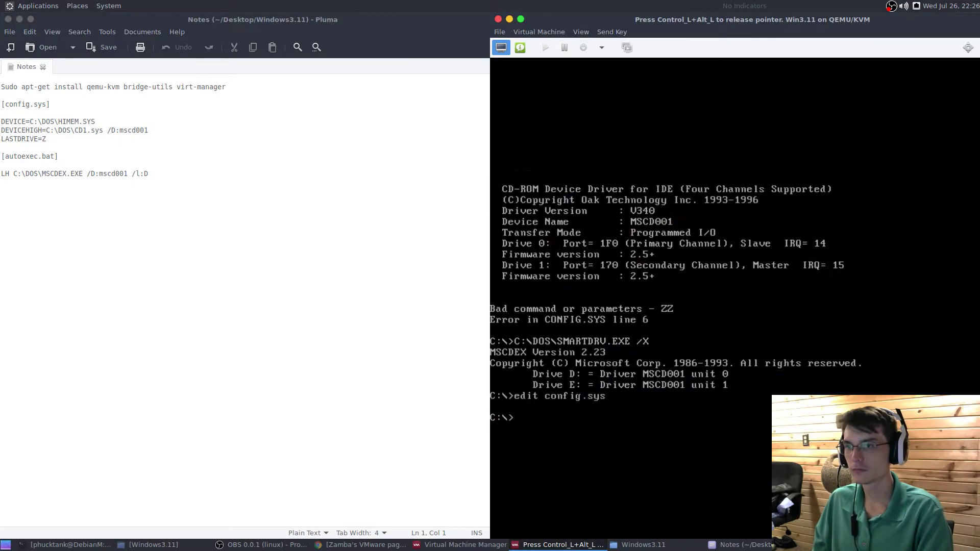
Step: Release the pointer from the guest and force-reset the virtual machine to reload config.sys
{"action": "key", "text": "ctrl+alt"}
{"action": "left_click", "coordinate": [602, 48]}
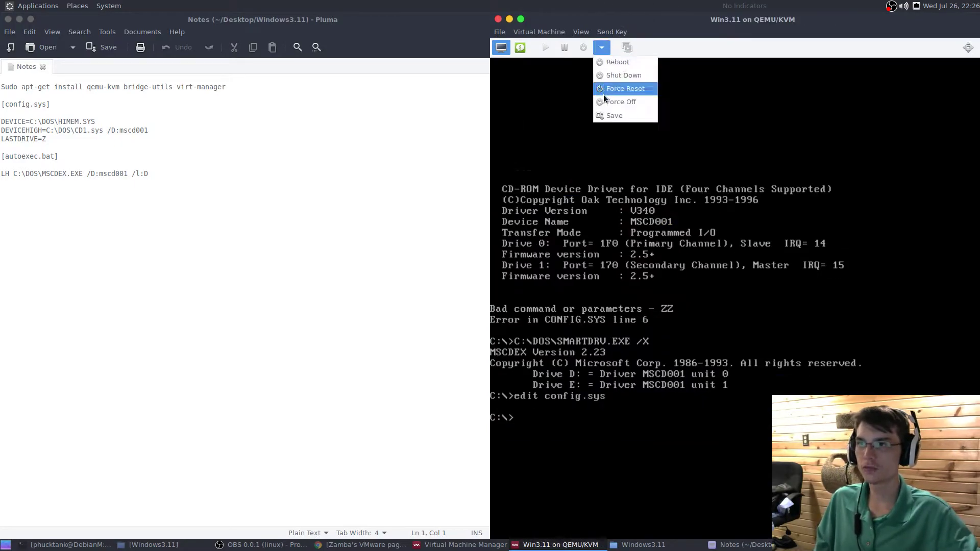
{"action": "left_click", "coordinate": [604, 94]}
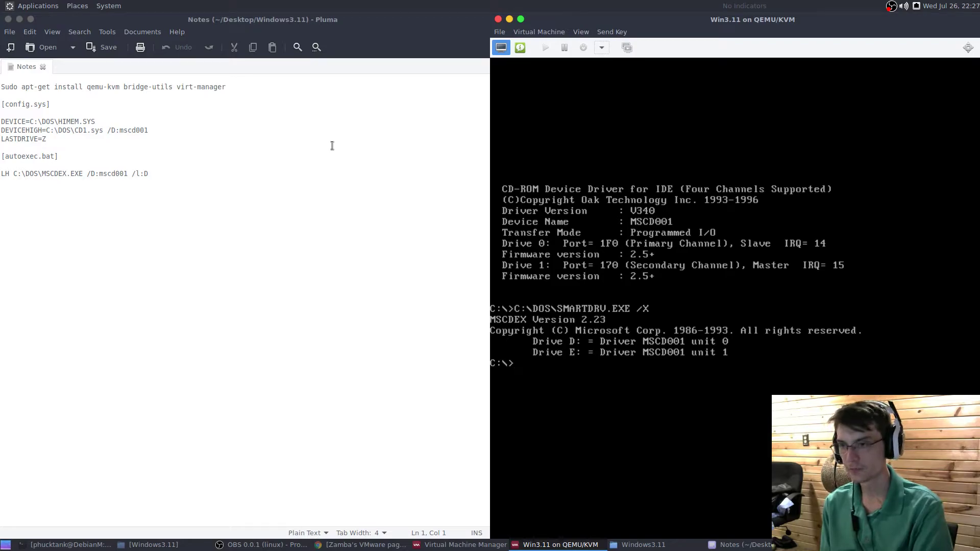
Step: Switch to drive D: in the restarted guest, try to list its files with dir, and abort the read
{"action": "left_click", "coordinate": [584, 170]}
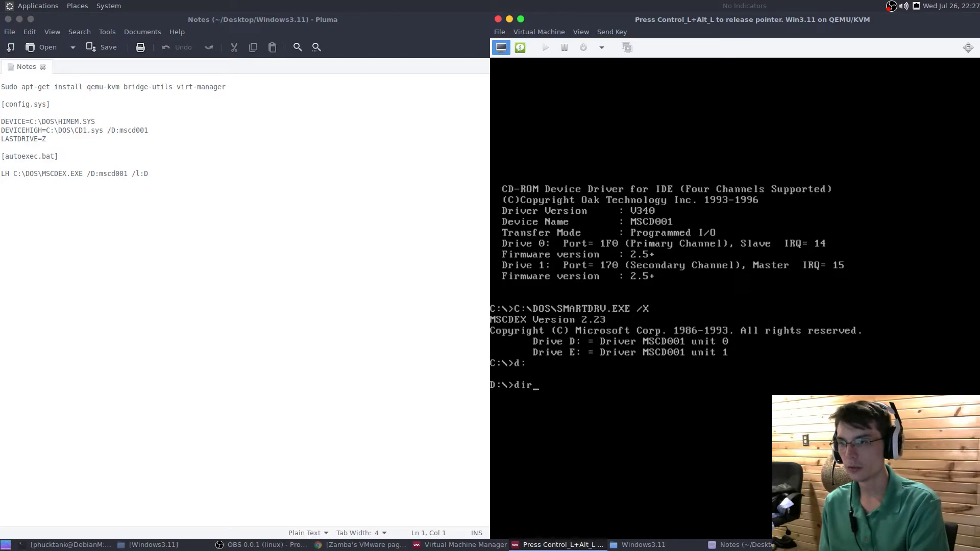
{"action": "key", "text": "Return"}
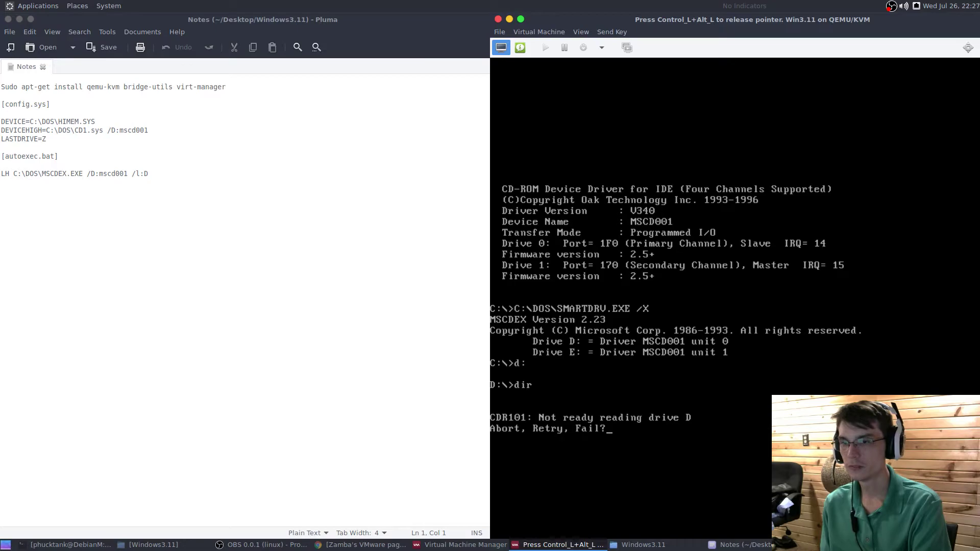
{"action": "key", "text": "Up"}
{"action": "key", "text": "ctrl+c"}
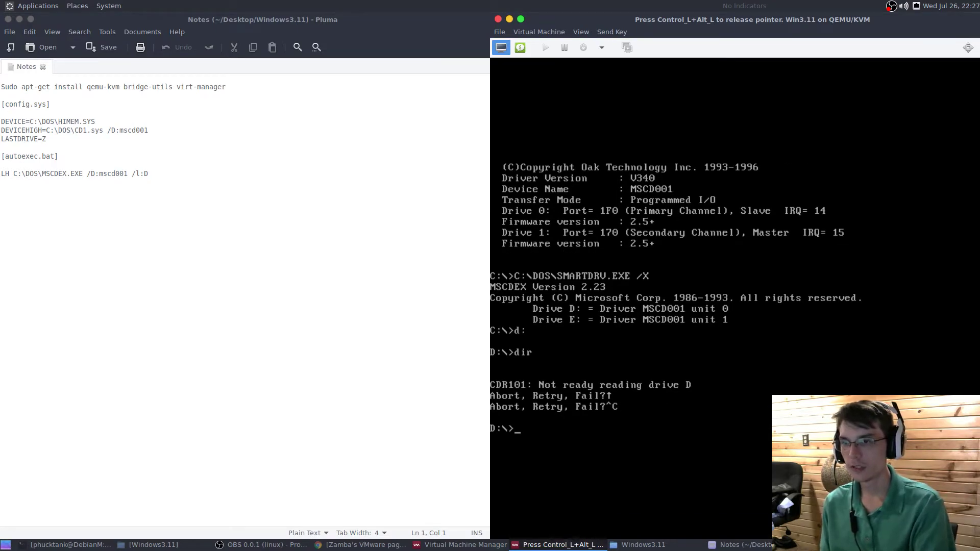
Step: Connect WFWG311.ISO from the Windows storage pool to IDE CDROM 1 and return to the guest console
{"action": "key", "text": "ctrl+alt"}
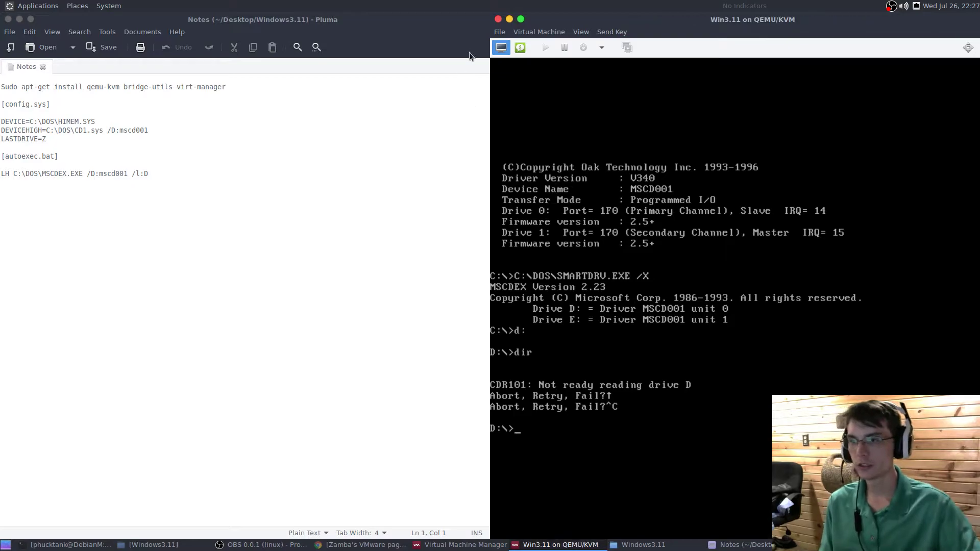
{"action": "left_click", "coordinate": [520, 48]}
{"action": "left_click", "coordinate": [518, 151]}
{"action": "left_click", "coordinate": [520, 164]}
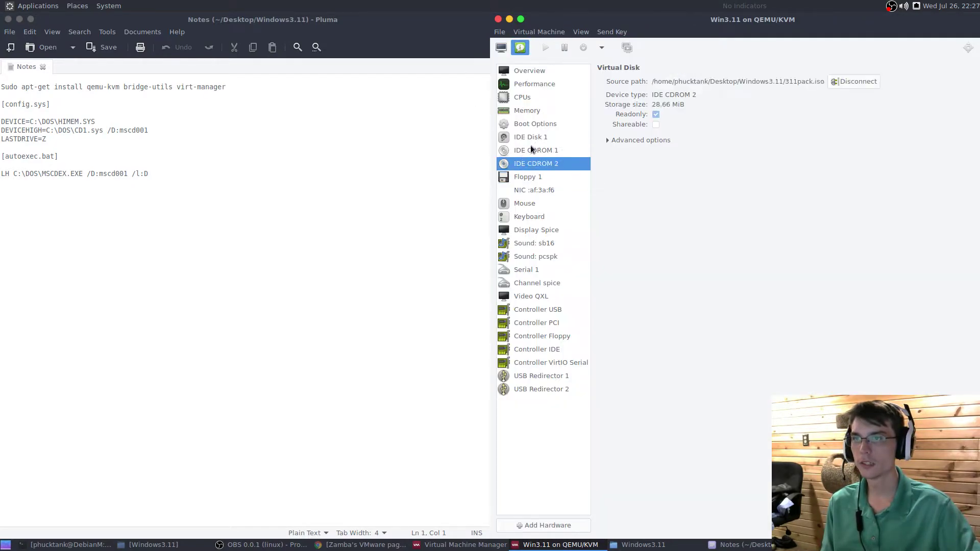
{"action": "left_click", "coordinate": [569, 151]}
{"action": "left_click", "coordinate": [679, 81]}
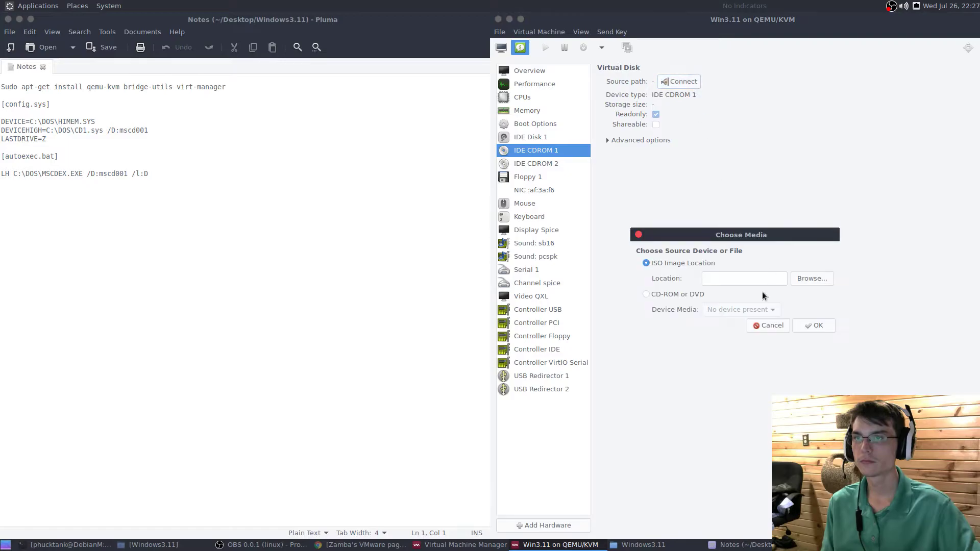
{"action": "left_click", "coordinate": [811, 282]}
{"action": "left_click", "coordinate": [585, 233]}
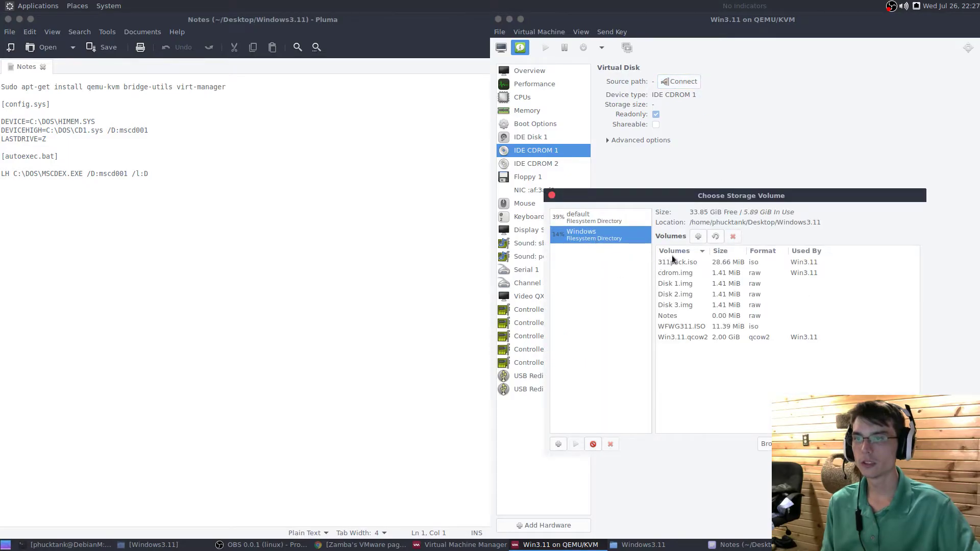
{"action": "left_click", "coordinate": [689, 327]}
{"action": "left_click", "coordinate": [887, 444]}
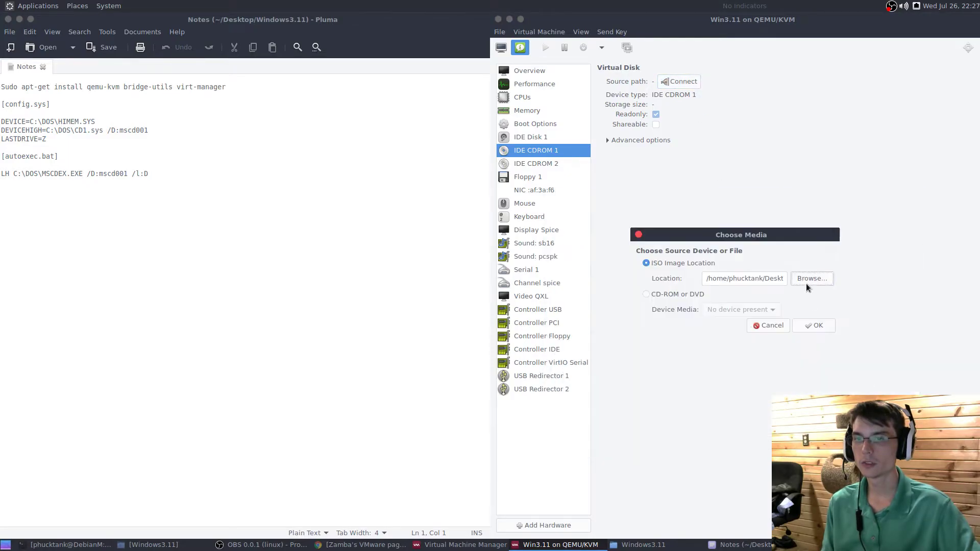
{"action": "left_click", "coordinate": [814, 326]}
{"action": "left_click", "coordinate": [501, 47]}
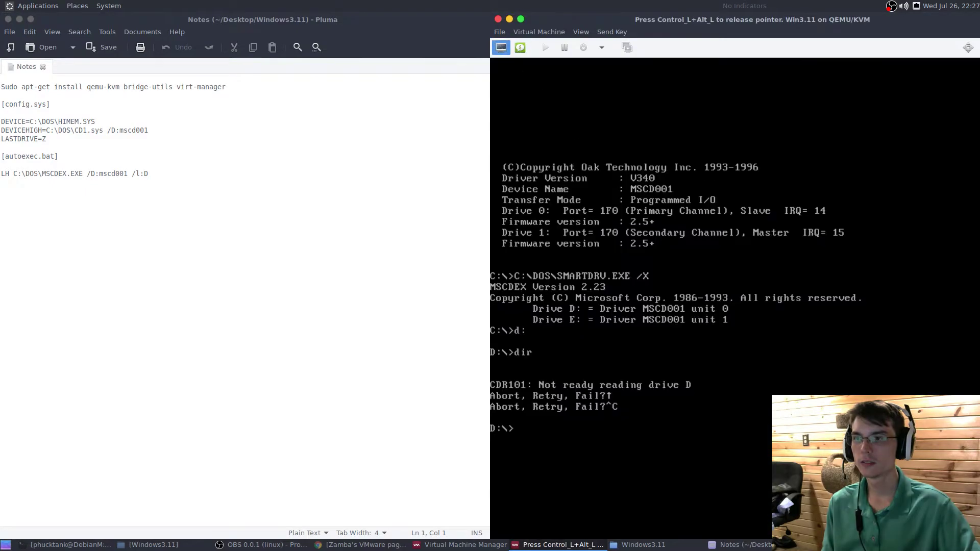
Step: List the files on drive D: with dir and release the pointer from the guest
{"action": "type", "text": "dir"}
{"action": "key", "text": "Return"}
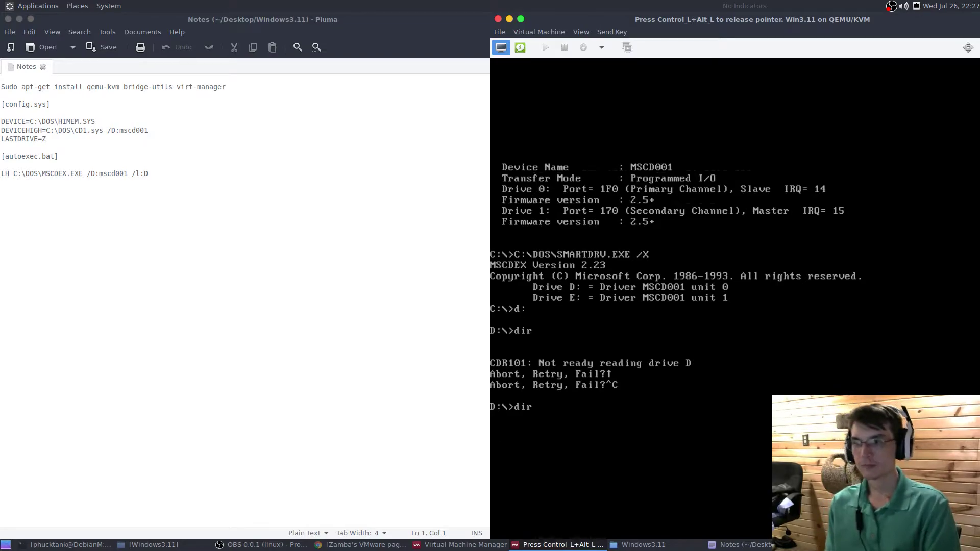
{"action": "key", "text": "ctrl+alt"}
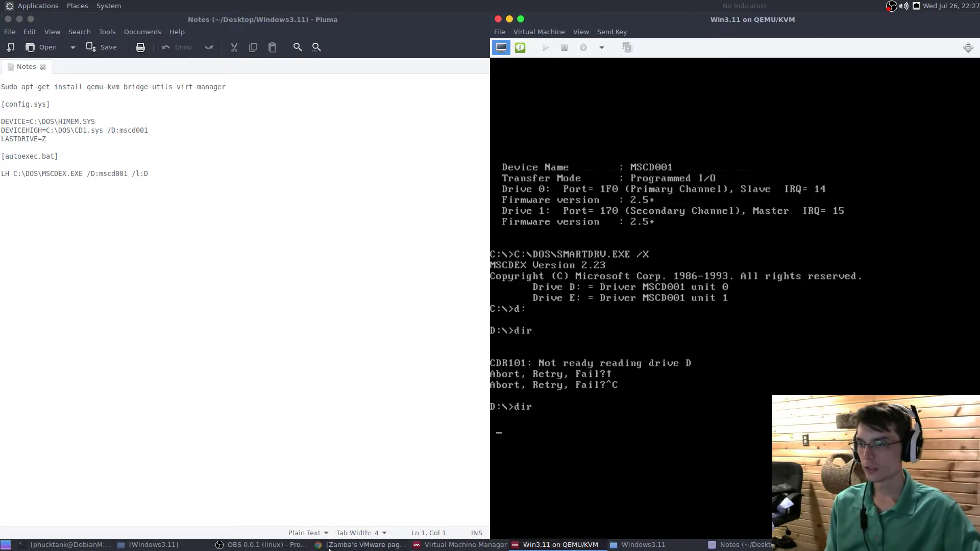
Step: Switch to Chrome, review the QEMU device drivers page and the MS-DOS / Windows 3.1 / Windows for Workgroups 3.11 driver package, and minimize the browser
{"action": "left_click", "coordinate": [330, 546]}
{"action": "left_click", "coordinate": [61, 32]}
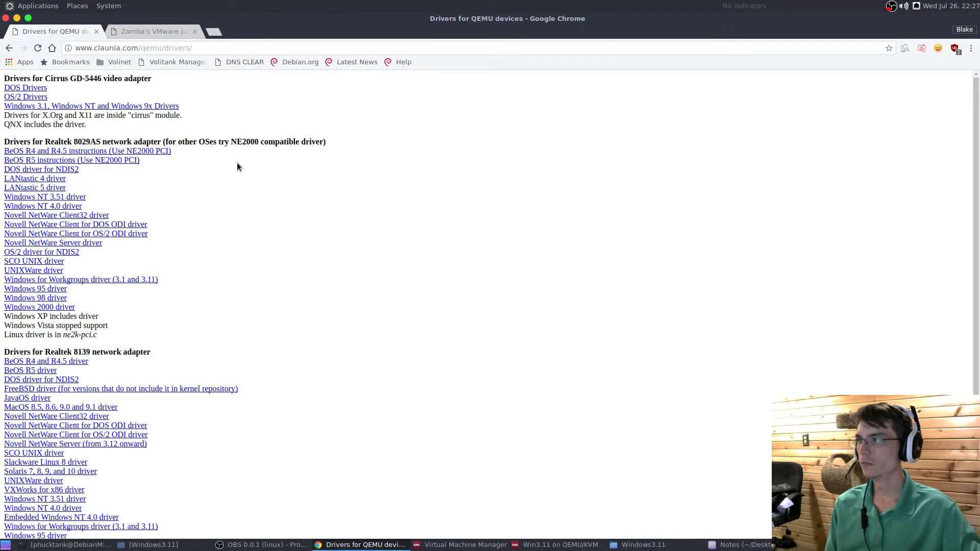
{"action": "scroll", "coordinate": [224, 143], "scroll_direction": "down", "scroll_amount": 7}
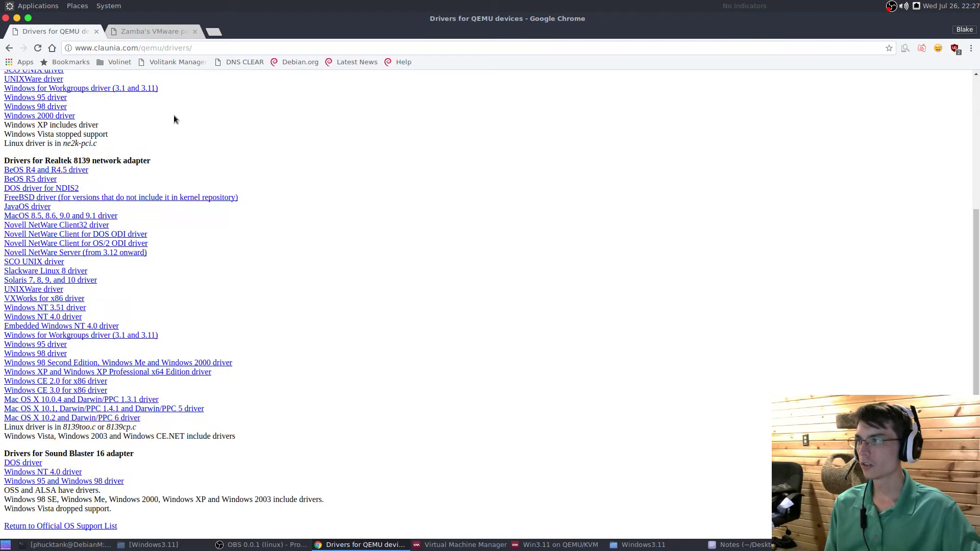
{"action": "scroll", "coordinate": [119, 456], "scroll_direction": "up", "scroll_amount": 7}
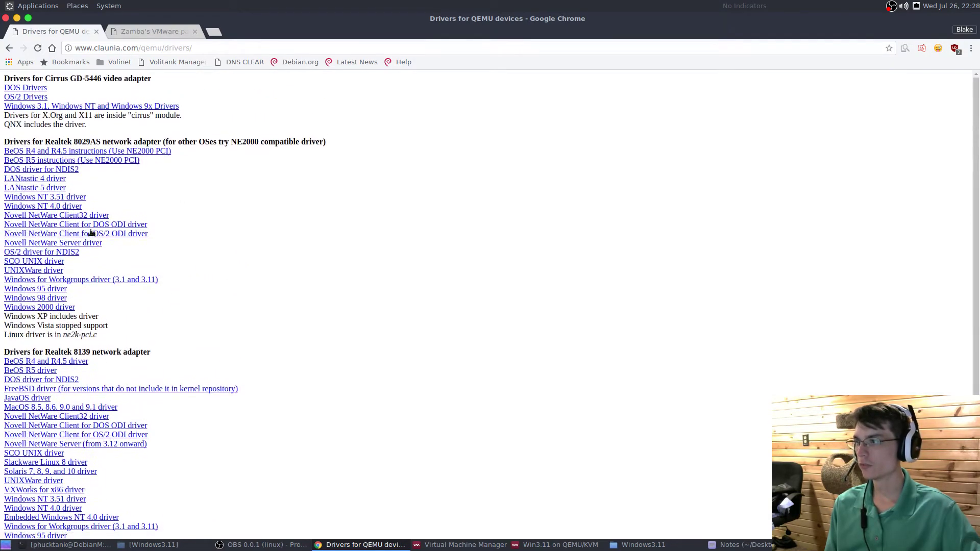
{"action": "left_click", "coordinate": [162, 30]}
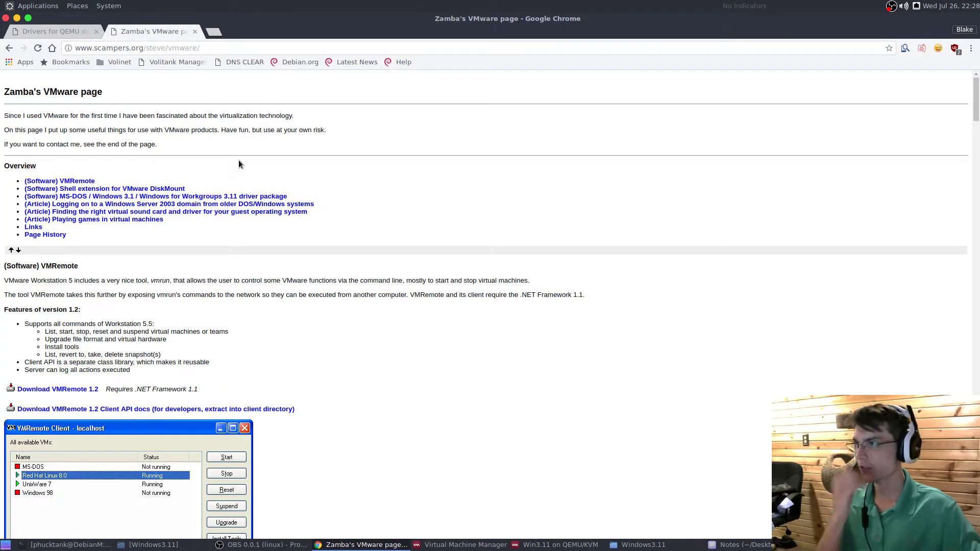
{"action": "scroll", "coordinate": [242, 162], "scroll_direction": "down", "scroll_amount": 20}
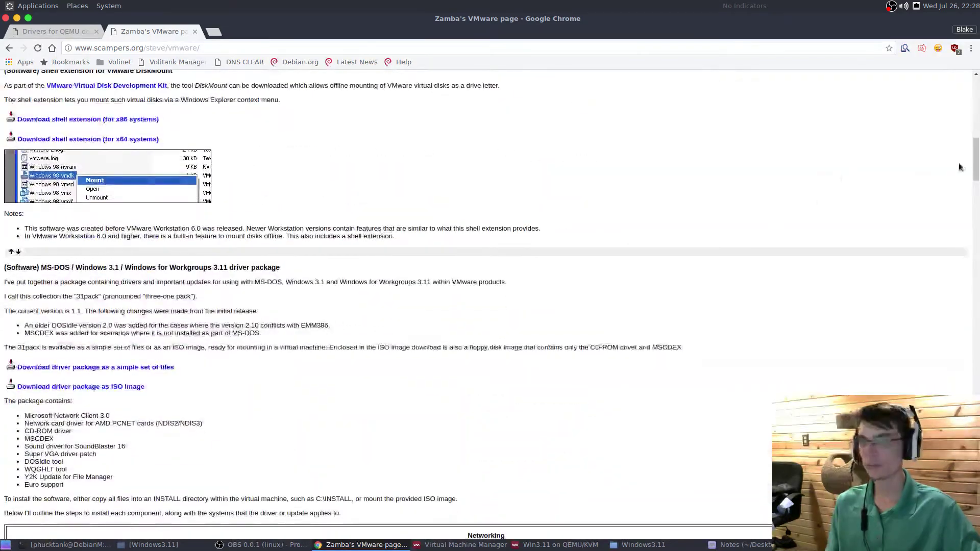
{"action": "scroll", "coordinate": [379, 302], "scroll_direction": "up", "scroll_amount": 10}
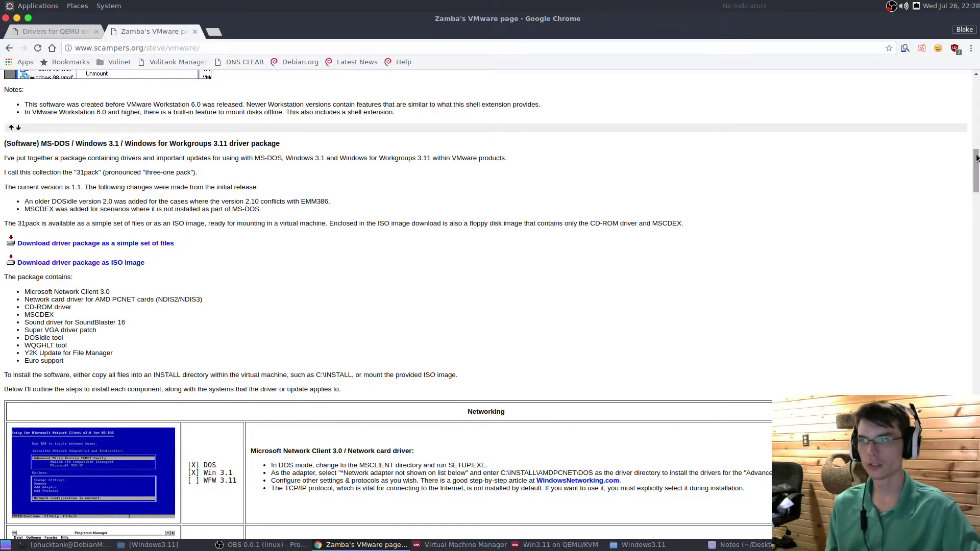
{"action": "left_click_drag", "start_coordinate": [976, 158], "coordinate": [2, 24]}
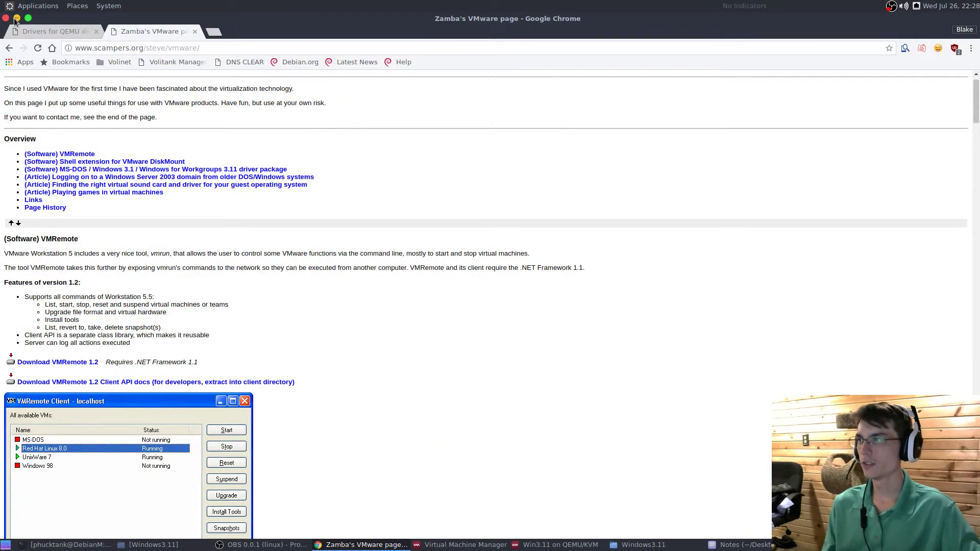
{"action": "left_click", "coordinate": [17, 19]}
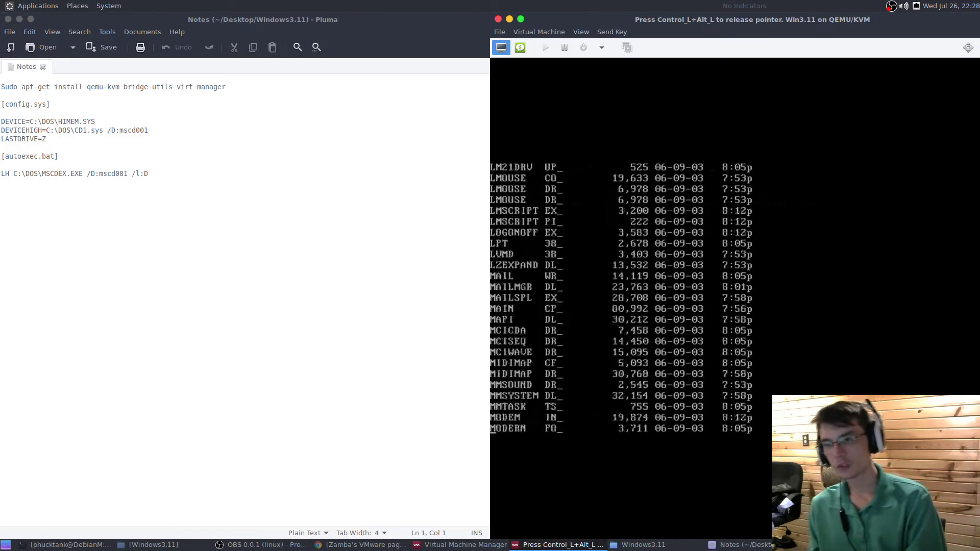
Step: Run setup from drive D: and start Windows for Workgroups 3.11 Setup using Express Setup
{"action": "type", "text": "se"}
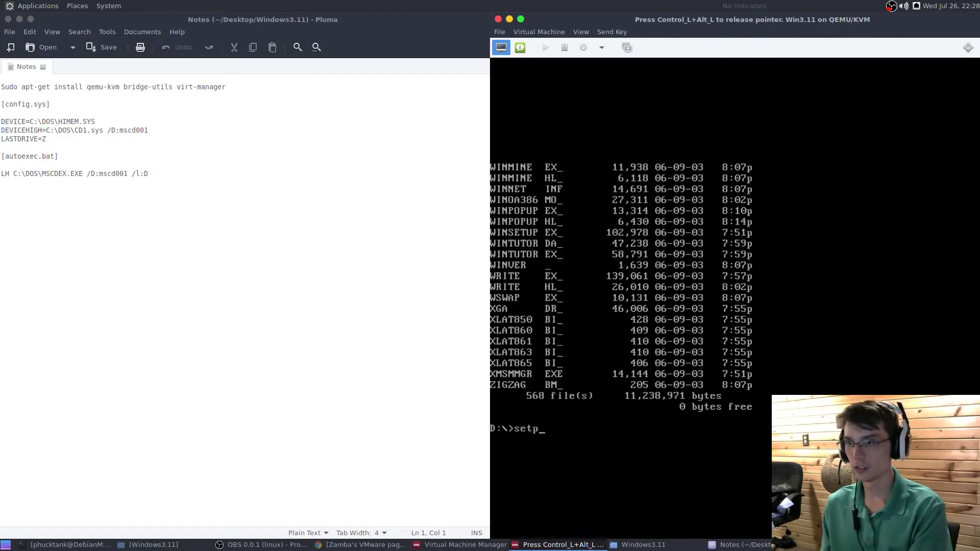
{"action": "type", "text": "tup"}
{"action": "key", "text": "Return"}
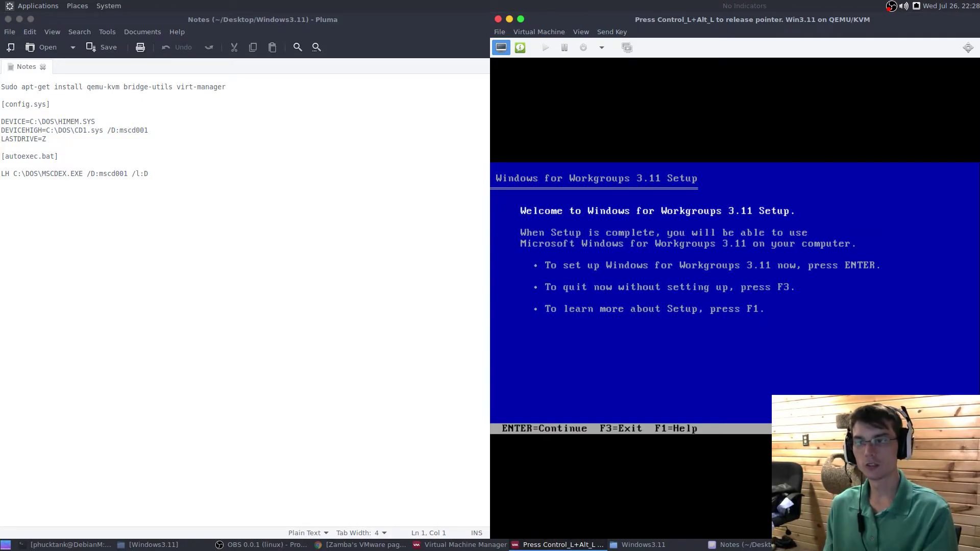
{"action": "key", "text": "Return"}
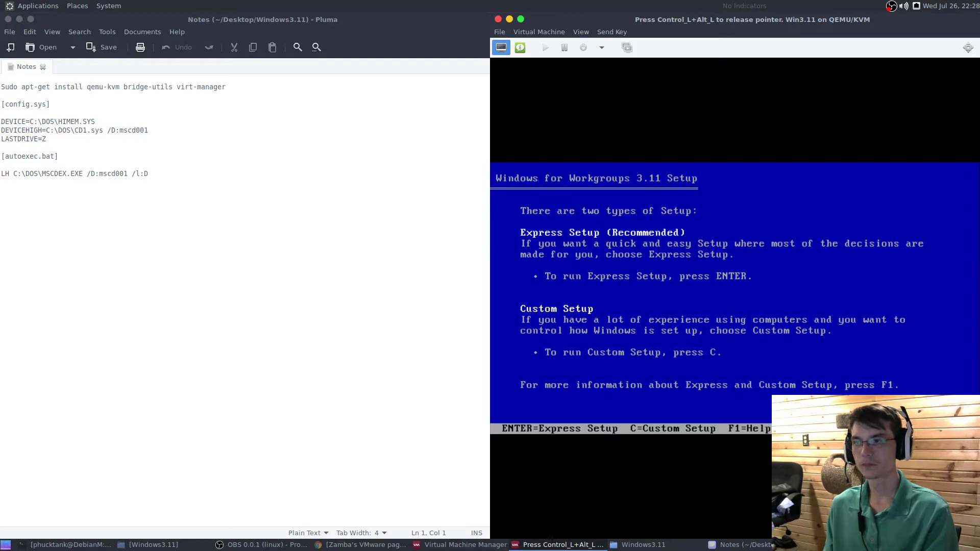
{"action": "key", "text": "Return"}
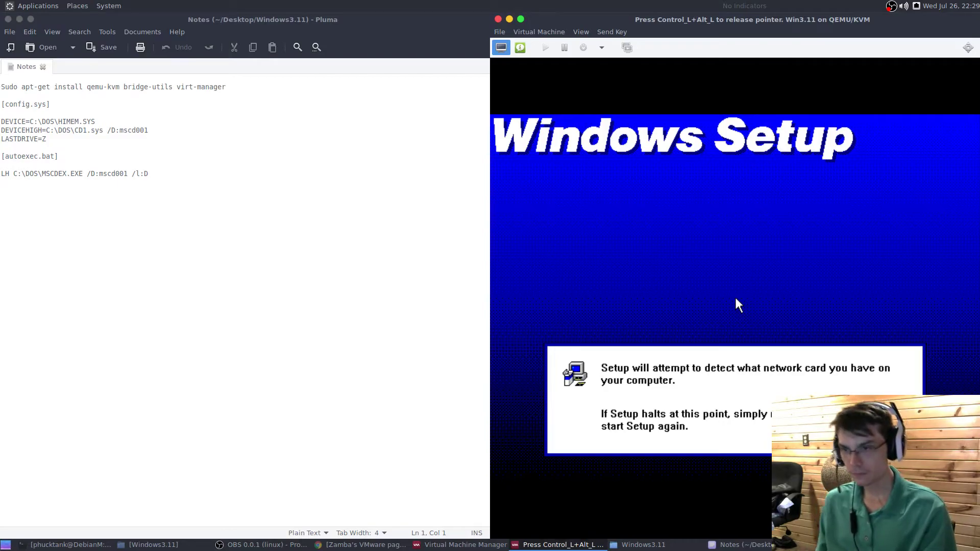
Step: Enter the full name in Windows Setup, leave the product number blank, and confirm the registration information
{"action": "type", "text": "volitank"}
{"action": "key", "text": "BackSpace"}
{"action": "key", "text": "BackSpace"}
{"action": "key", "text": "BackSpace"}
{"action": "key", "text": "BackSpace"}
{"action": "key", "text": "BackSpace"}
{"action": "key", "text": "BackSpace"}
{"action": "type", "text": "litank"}
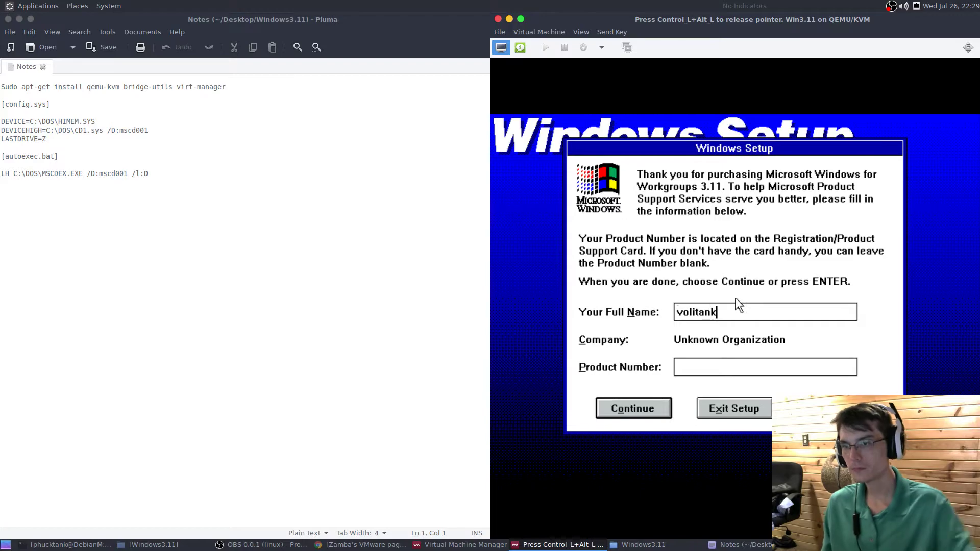
{"action": "left_click", "coordinate": [613, 406]}
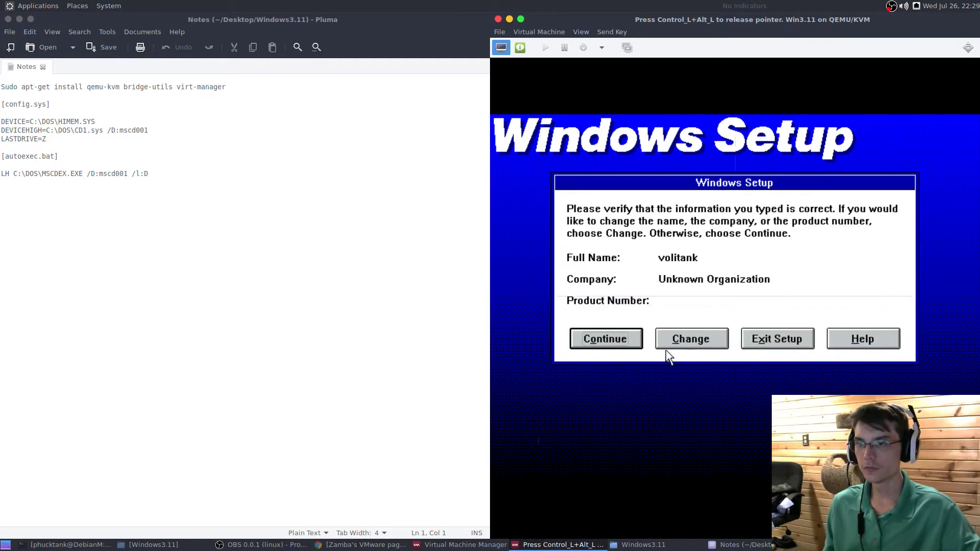
{"action": "left_click", "coordinate": [635, 340]}
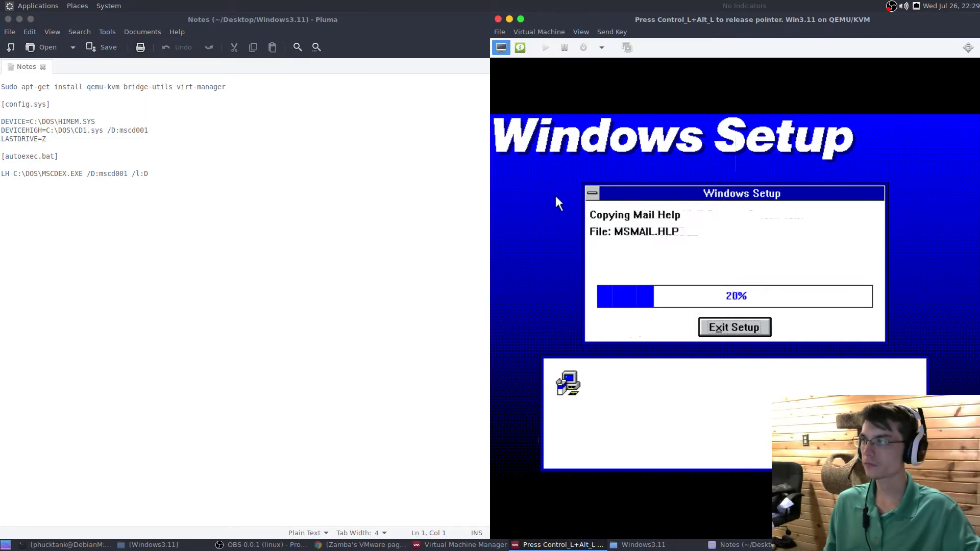
Step: Close the Notes window, move the virtual machine window toward the middle of the desktop, and return control to the guest
{"action": "key", "text": "ctrl+alt"}
{"action": "left_click", "coordinate": [7, 19]}
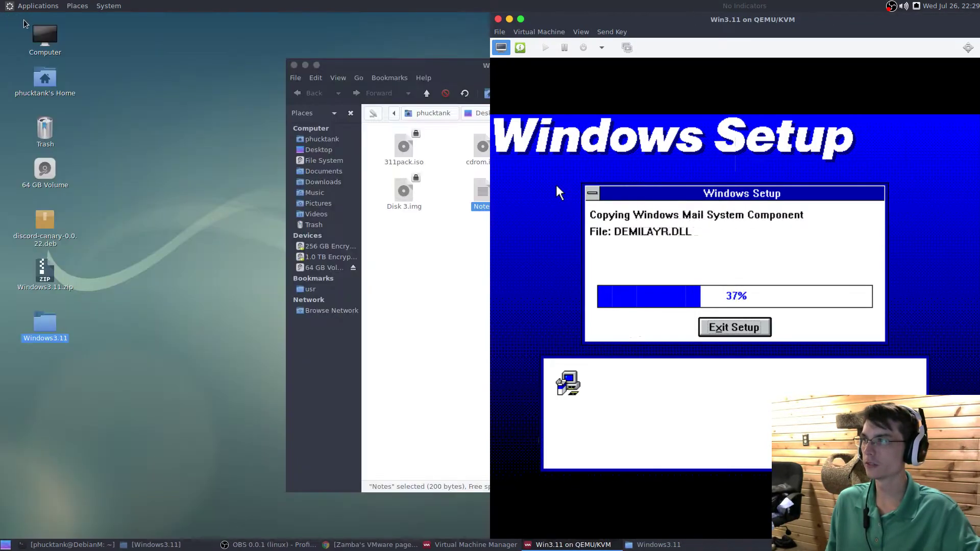
{"action": "left_click_drag", "start_coordinate": [687, 19], "coordinate": [416, 82]}
{"action": "left_click", "coordinate": [309, 187]}
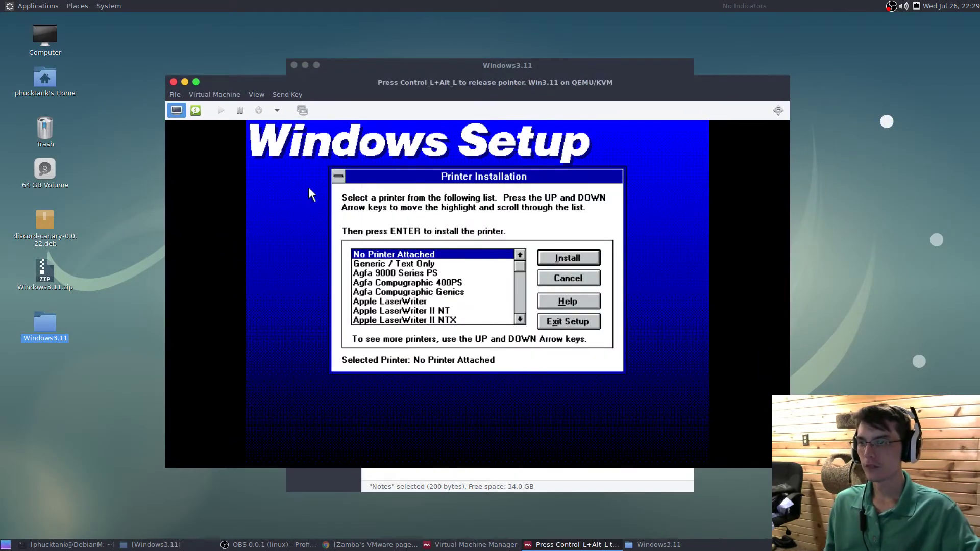
Step: Continue with No Printer Attached, and set the network support to Install Microsoft Windows Network
{"action": "left_click", "coordinate": [551, 258]}
{"action": "left_click", "coordinate": [581, 215]}
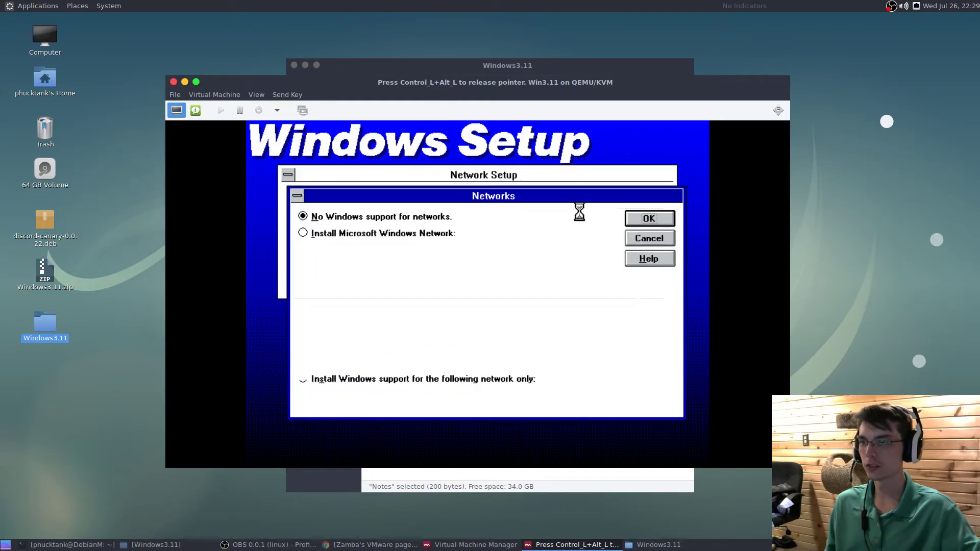
{"action": "left_click", "coordinate": [383, 234]}
{"action": "left_click", "coordinate": [657, 221]}
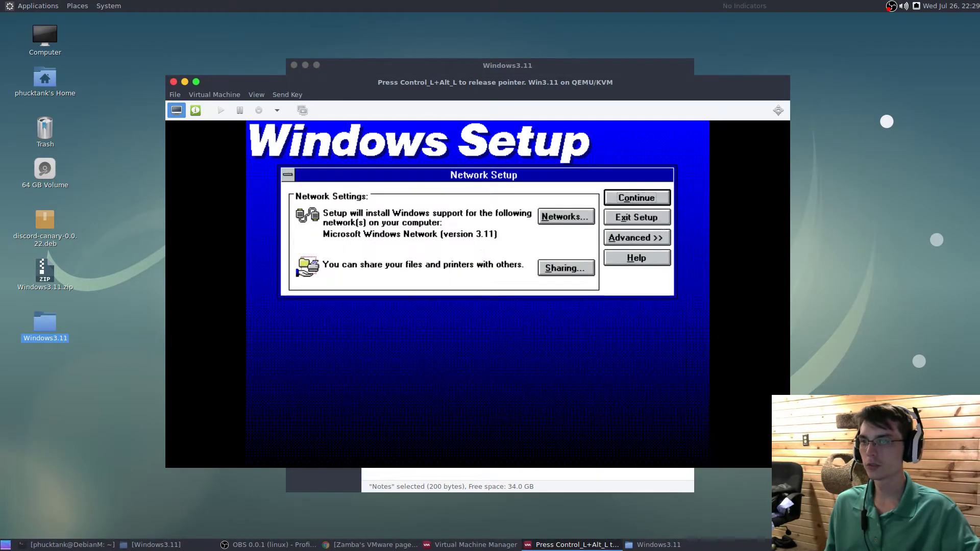
Step: Start adding an unlisted network adapter in the advanced network driver settings, and browse to drive e: for its driver disk
{"action": "left_click", "coordinate": [648, 237]}
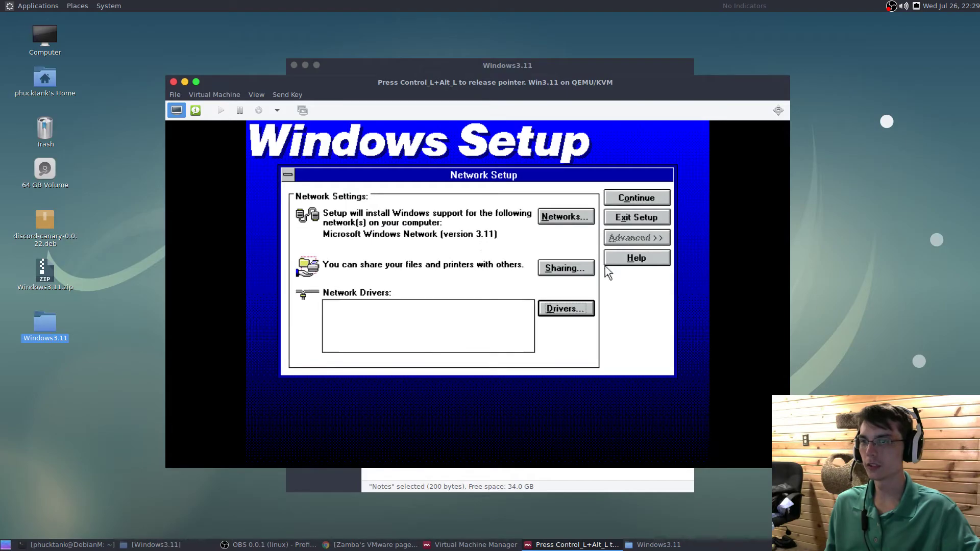
{"action": "left_click", "coordinate": [566, 309]}
{"action": "left_click", "coordinate": [618, 243]}
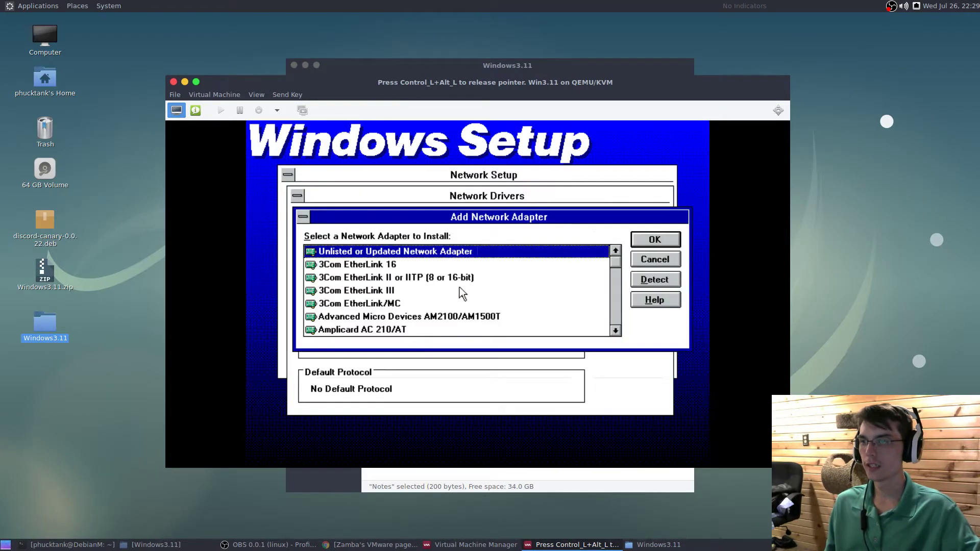
{"action": "left_click", "coordinate": [642, 245]}
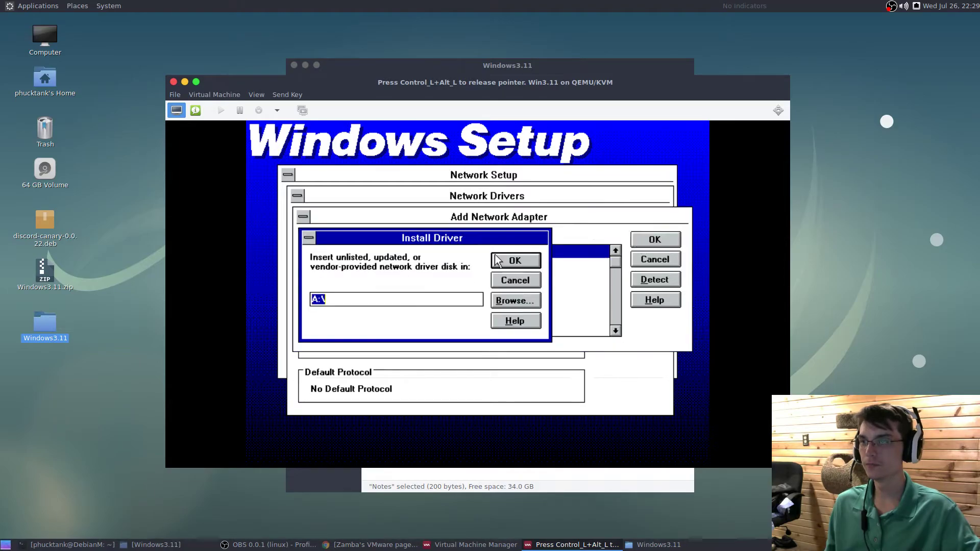
{"action": "left_click", "coordinate": [503, 303]}
{"action": "left_click", "coordinate": [376, 446]}
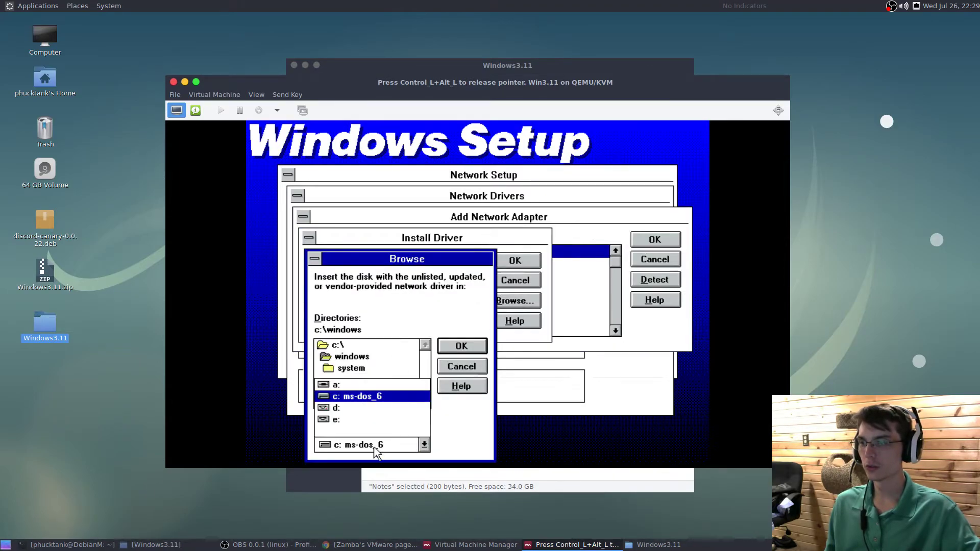
{"action": "left_click", "coordinate": [375, 418]}
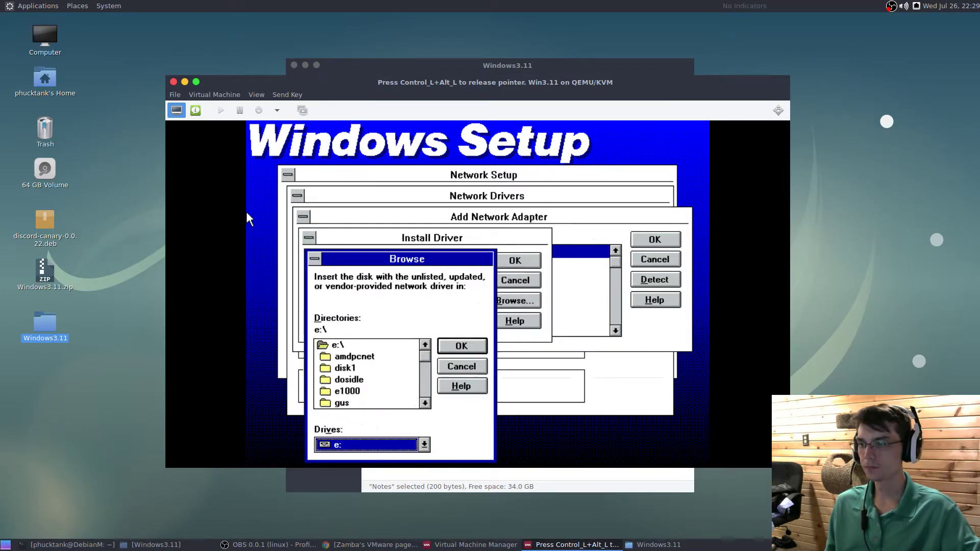
Step: Install the Advanced Micro Devices PCNET family network adapter from the e:\amdpcnet\wfw311 folder
{"action": "left_click", "coordinate": [364, 357]}
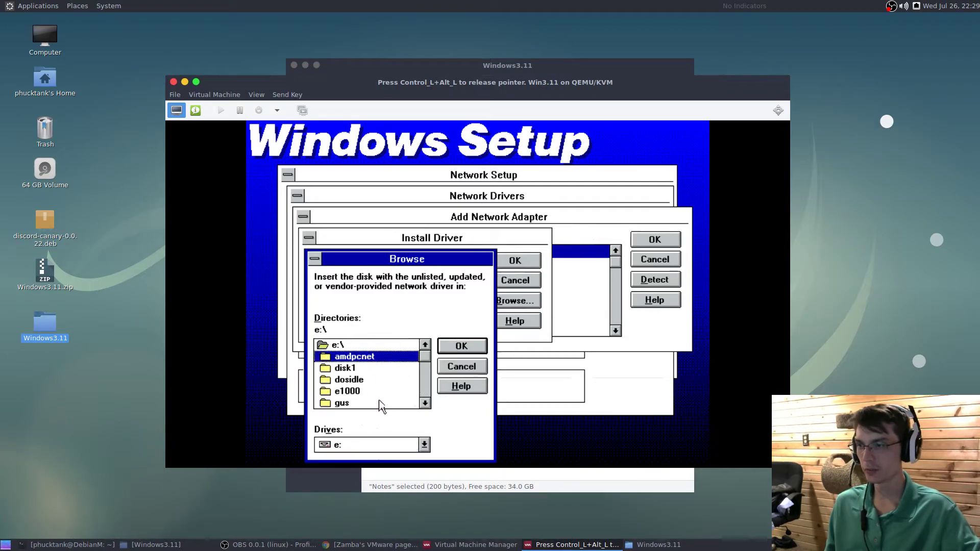
{"action": "left_click", "coordinate": [355, 394]}
{"action": "double_click", "coordinate": [426, 404]}
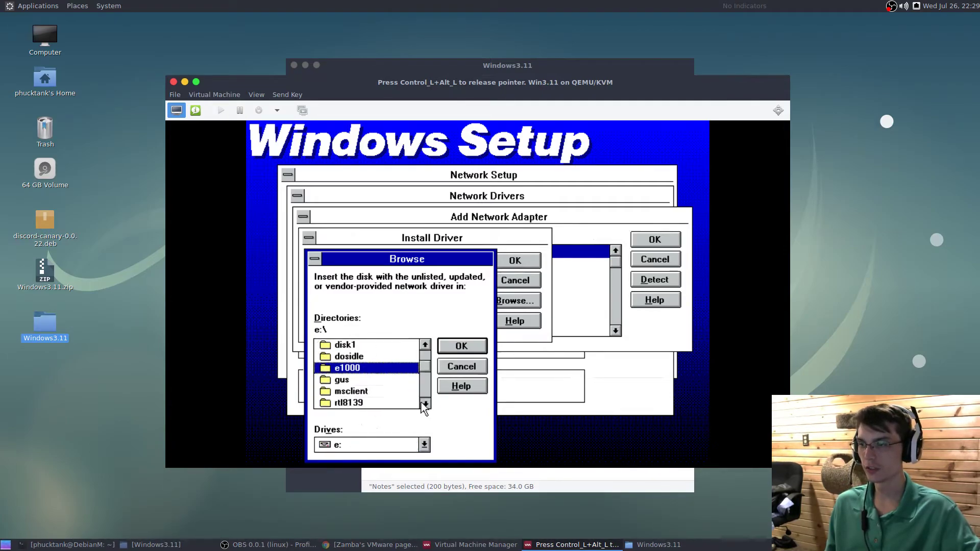
{"action": "left_click", "coordinate": [384, 402]}
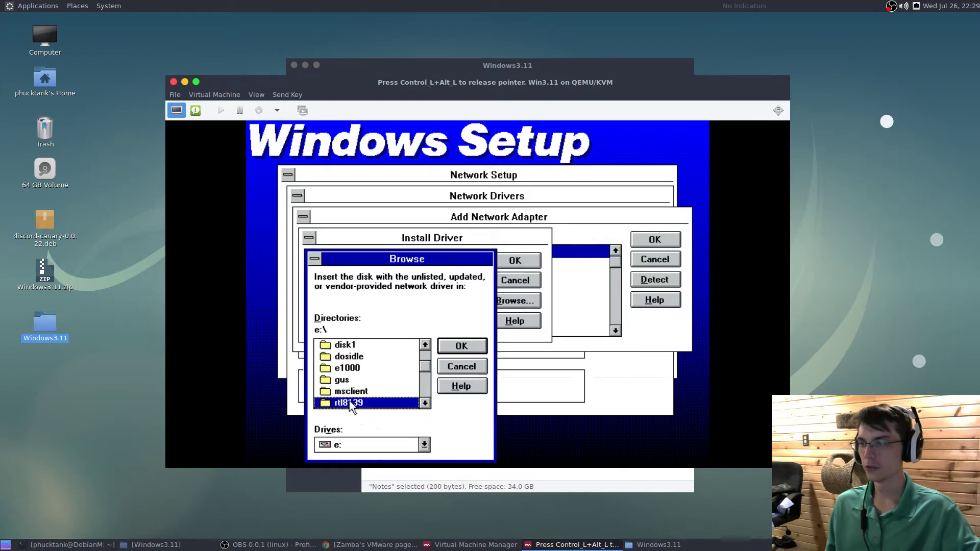
{"action": "left_click", "coordinate": [427, 345]}
{"action": "left_click", "coordinate": [426, 345]}
{"action": "double_click", "coordinate": [383, 356]}
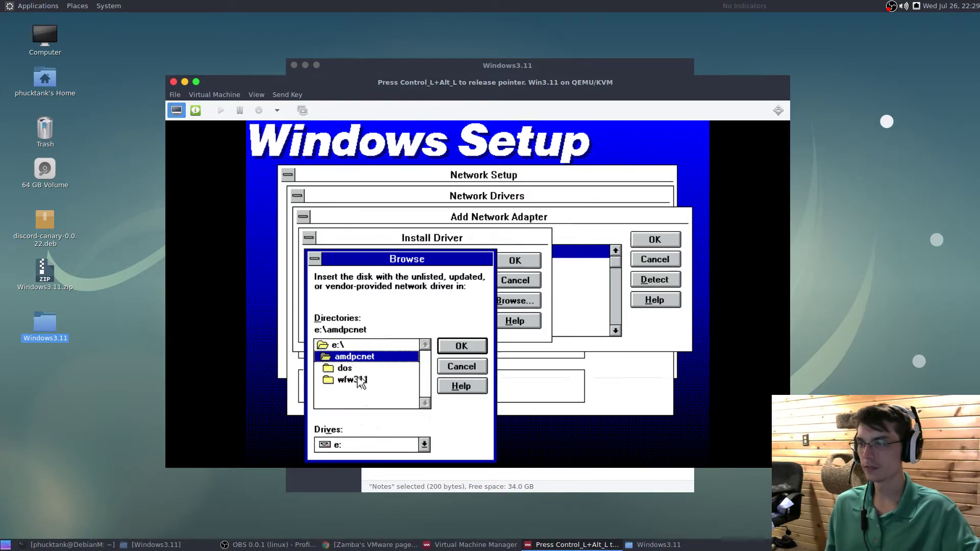
{"action": "left_click", "coordinate": [358, 381]}
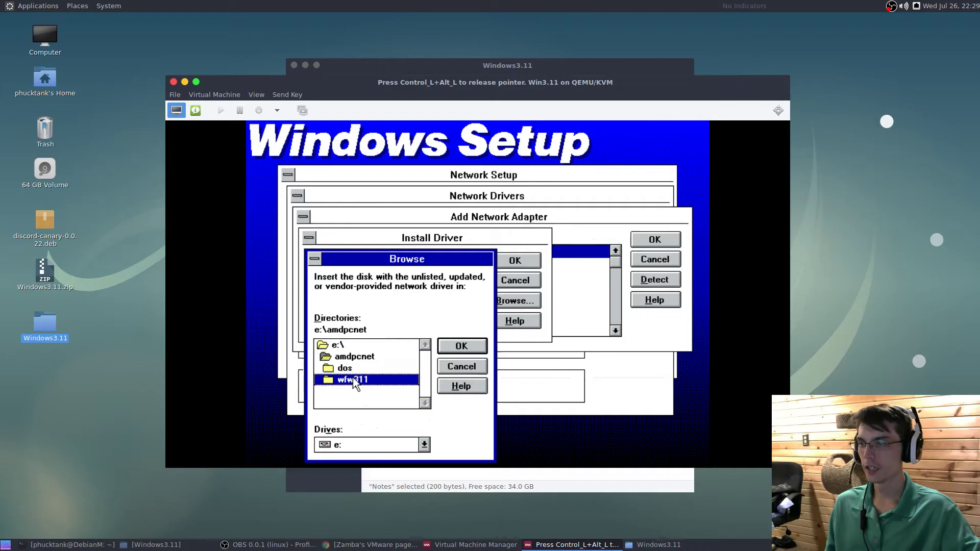
{"action": "left_click", "coordinate": [464, 346]}
{"action": "left_click", "coordinate": [506, 262]}
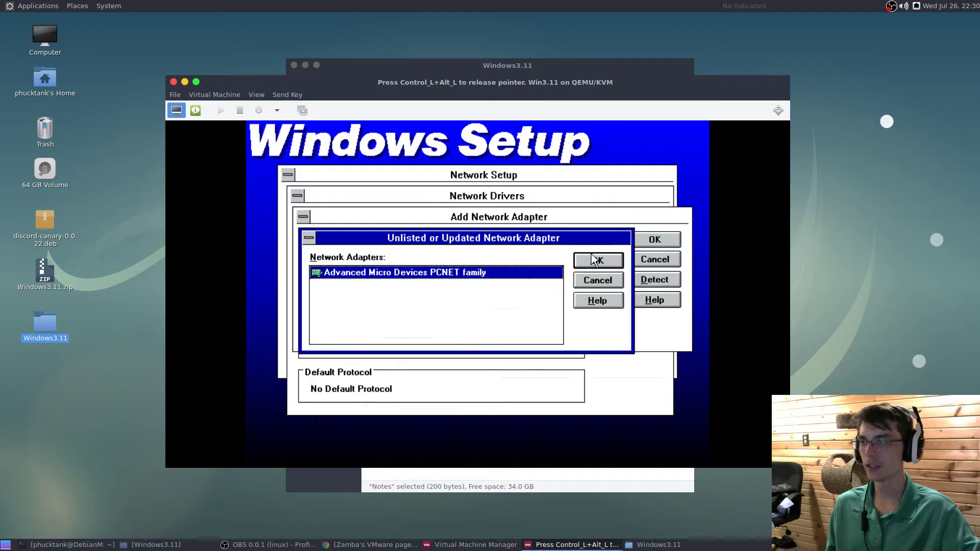
{"action": "left_click", "coordinate": [594, 261]}
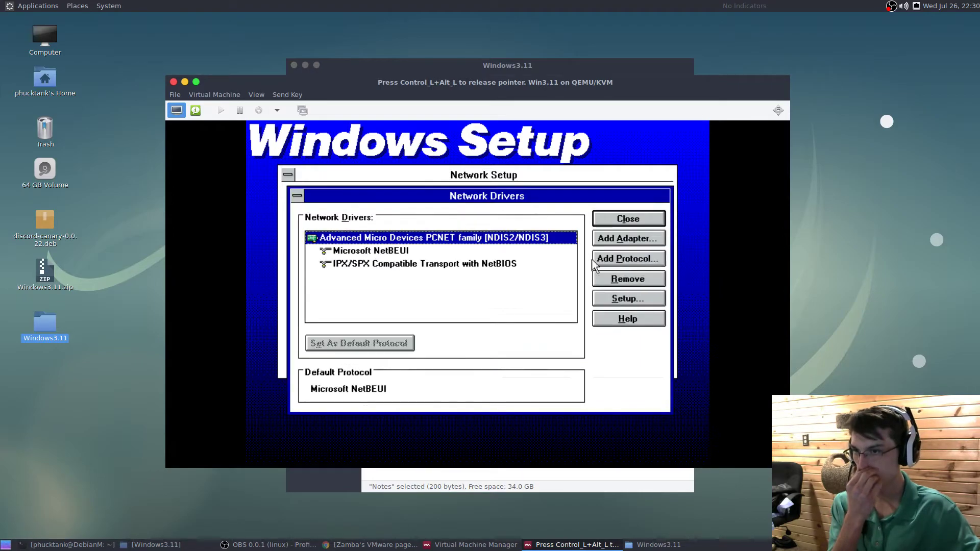
Step: Start adding an unlisted network protocol to the PCNET adapter, and browse to drive e: for its driver disk
{"action": "left_click", "coordinate": [620, 256]}
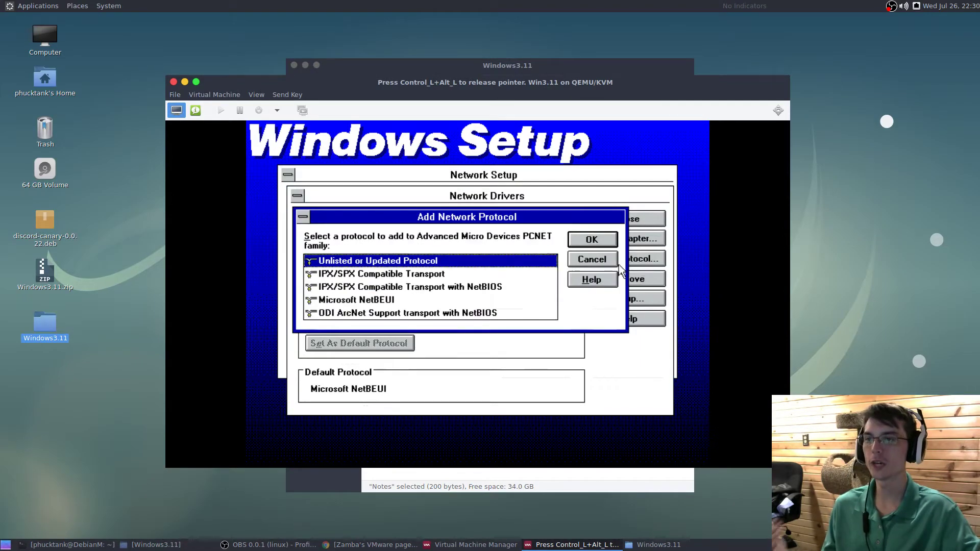
{"action": "left_click", "coordinate": [582, 238]}
{"action": "left_click", "coordinate": [509, 300]}
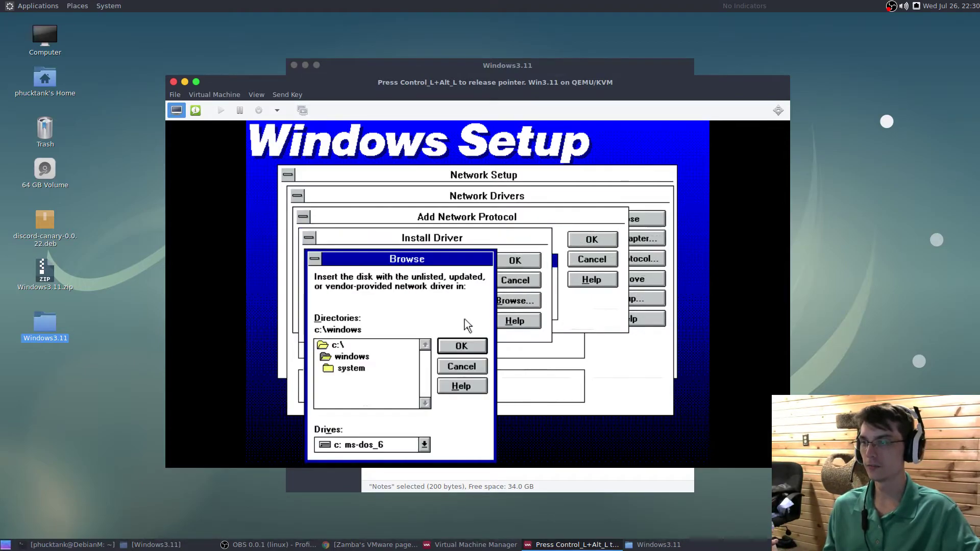
{"action": "left_click", "coordinate": [372, 445]}
{"action": "left_click", "coordinate": [372, 422]}
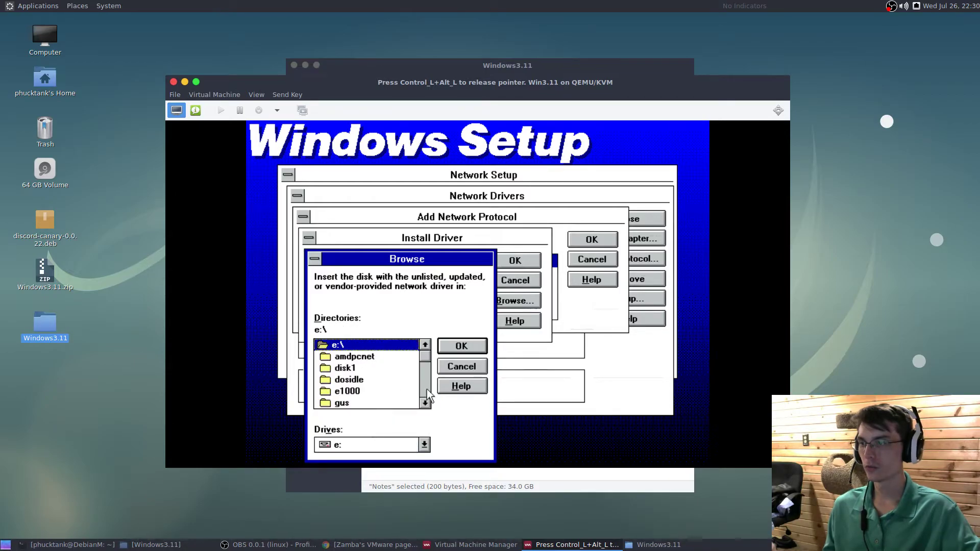
Step: Add the Microsoft TCP/IP-32 3.11b protocol from the tcp32b folder on drive e:
{"action": "left_click", "coordinate": [424, 403]}
{"action": "left_click", "coordinate": [424, 403]}
{"action": "left_click", "coordinate": [424, 402]}
{"action": "left_click", "coordinate": [424, 403]}
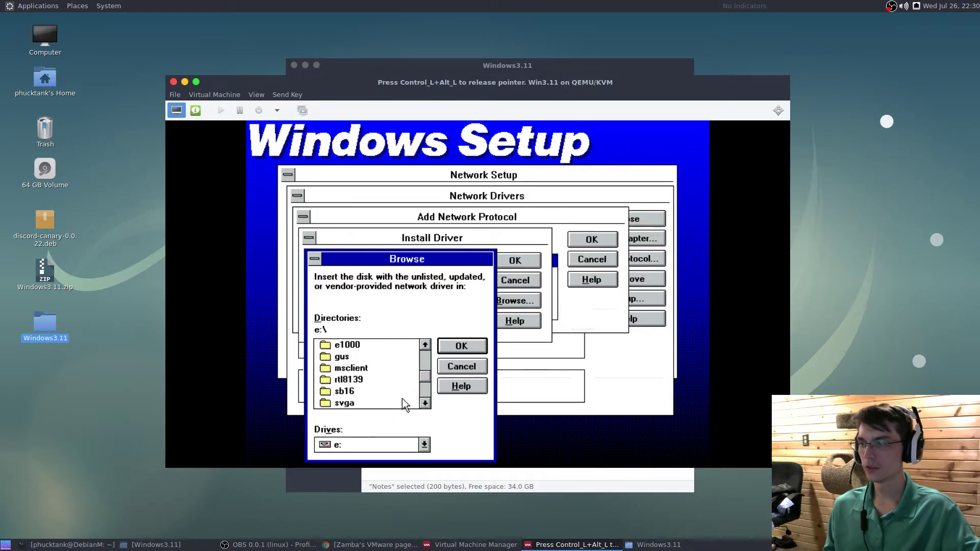
{"action": "left_click", "coordinate": [425, 403]}
{"action": "left_click", "coordinate": [424, 403]}
{"action": "left_click", "coordinate": [424, 403]}
{"action": "double_click", "coordinate": [376, 381]}
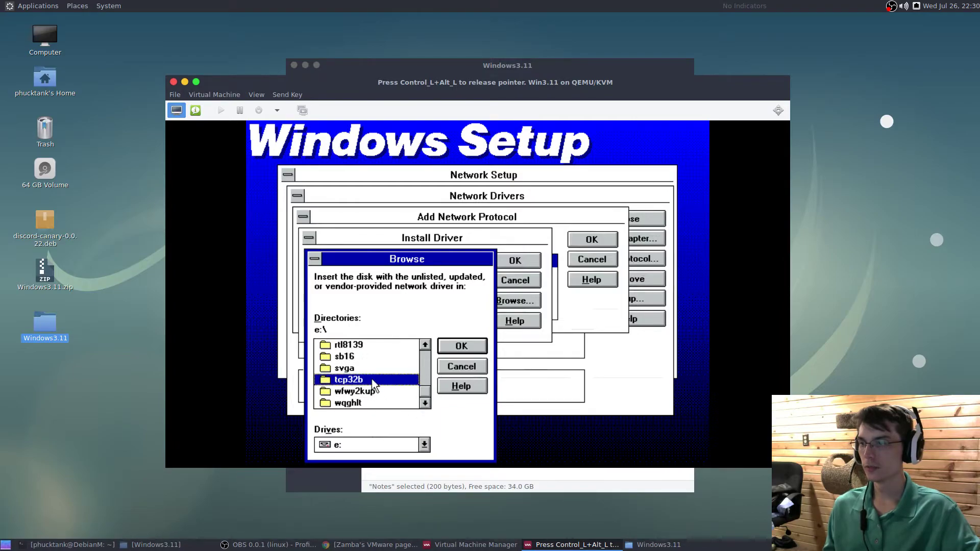
{"action": "left_click", "coordinate": [482, 343]}
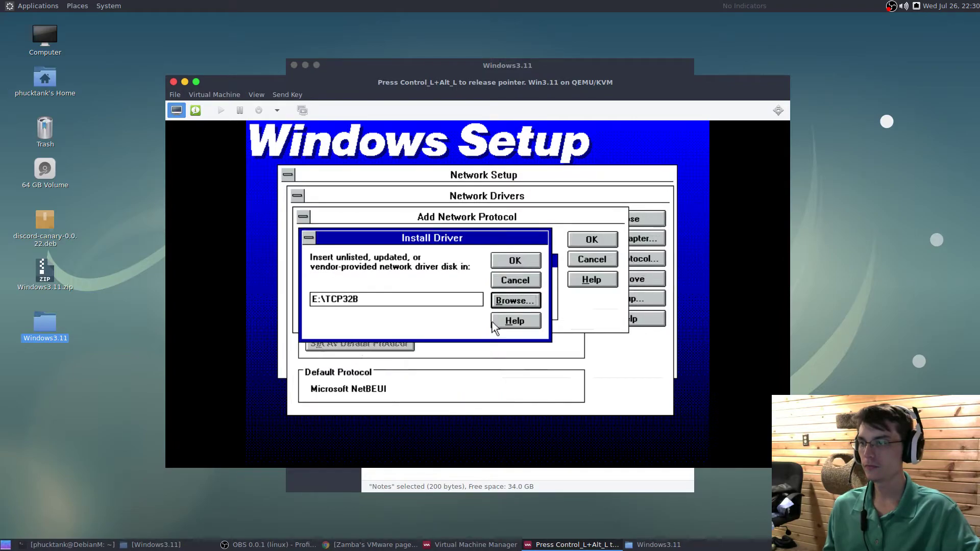
{"action": "left_click", "coordinate": [516, 259]}
{"action": "left_click", "coordinate": [599, 256]}
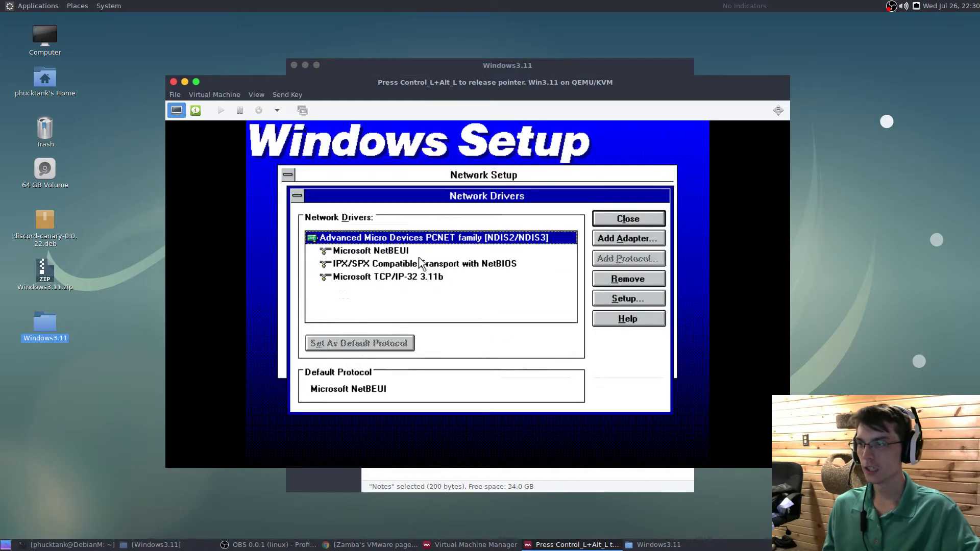
Step: Make Microsoft TCP/IP-32 3.11b the default protocol, and enable automatic DHCP configuration for it
{"action": "left_click", "coordinate": [403, 278]}
{"action": "left_click", "coordinate": [376, 348]}
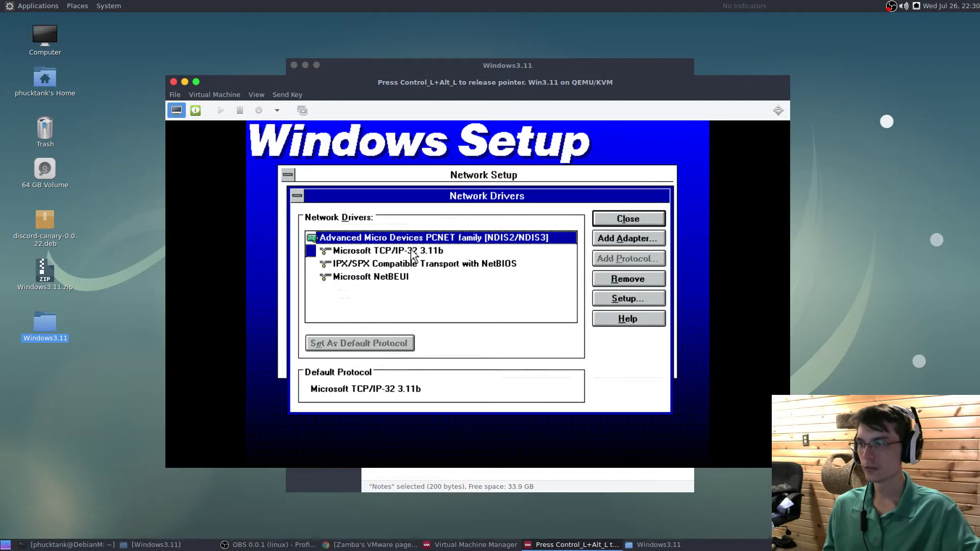
{"action": "double_click", "coordinate": [434, 250]}
{"action": "left_click", "coordinate": [417, 203]}
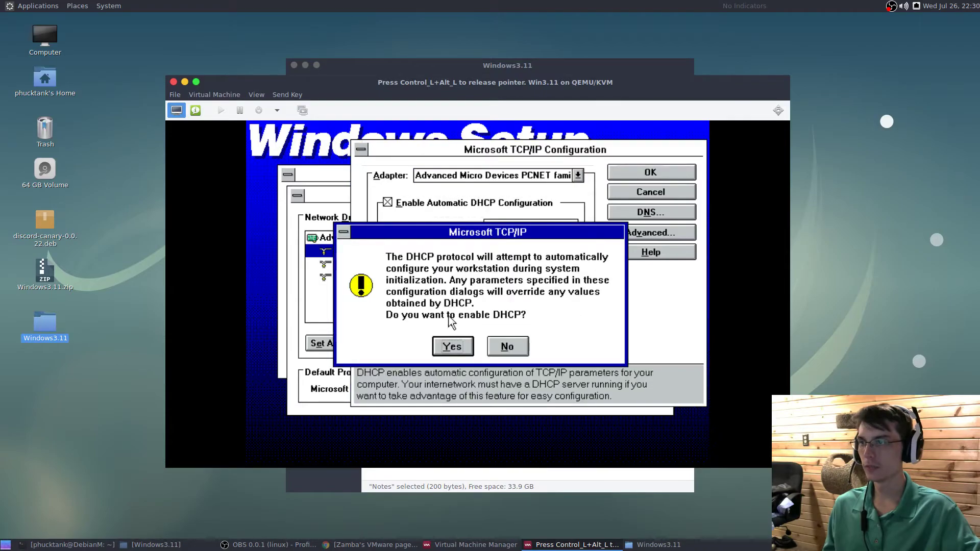
{"action": "left_click", "coordinate": [449, 346]}
{"action": "left_click", "coordinate": [679, 172]}
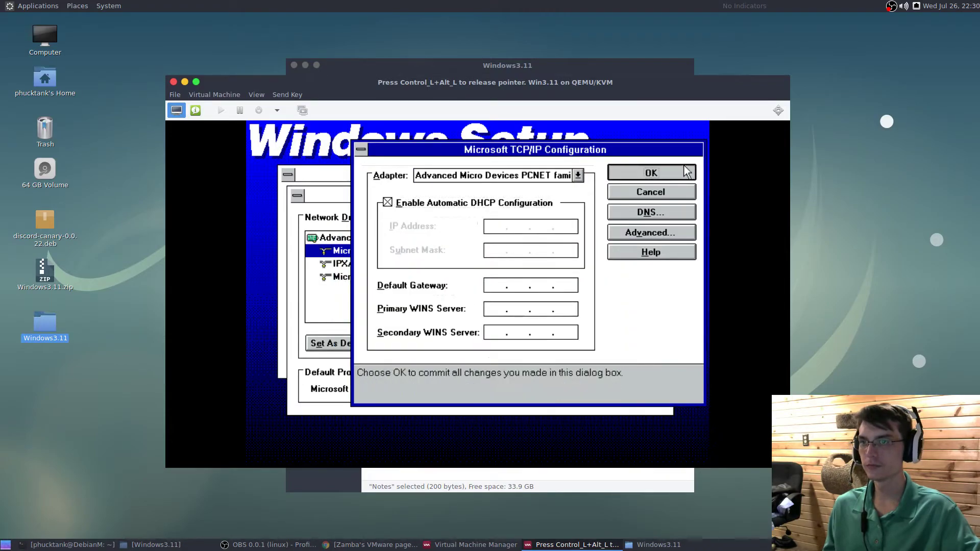
{"action": "left_click", "coordinate": [608, 220]}
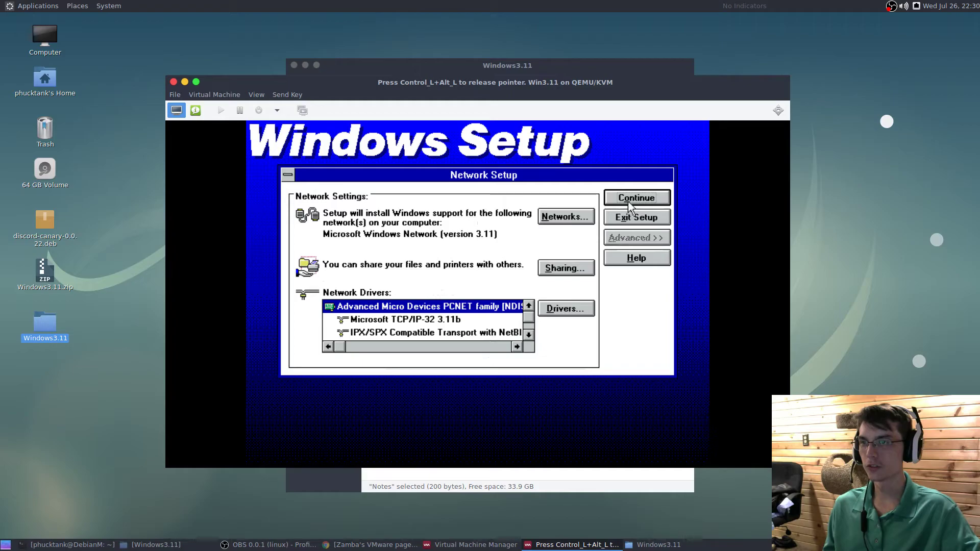
Step: Accept the network setup and set the computer name to Win3.11, keeping the suggested user name and workgroup
{"action": "left_click", "coordinate": [627, 202]}
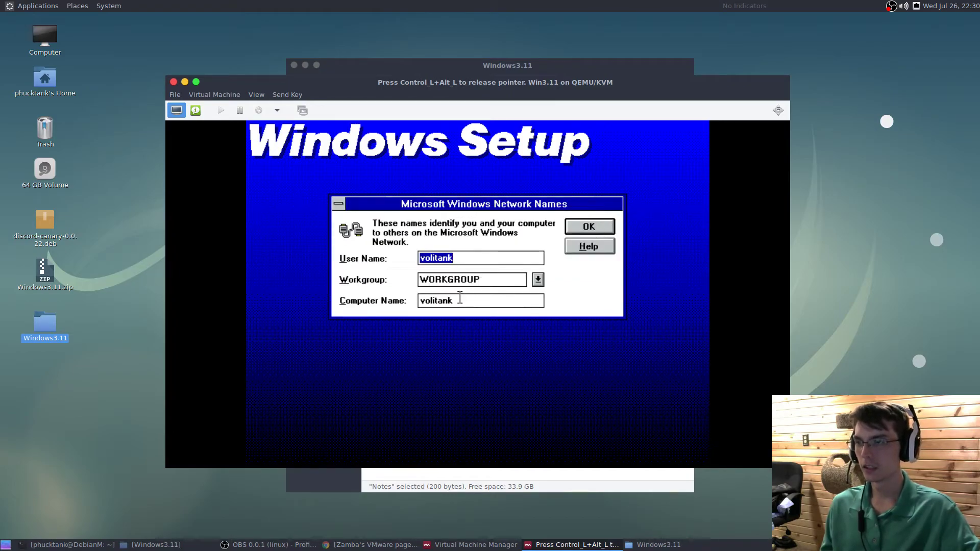
{"action": "key", "text": "Tab"}
{"action": "key", "text": "Tab"}
{"action": "type", "text": "Win"}
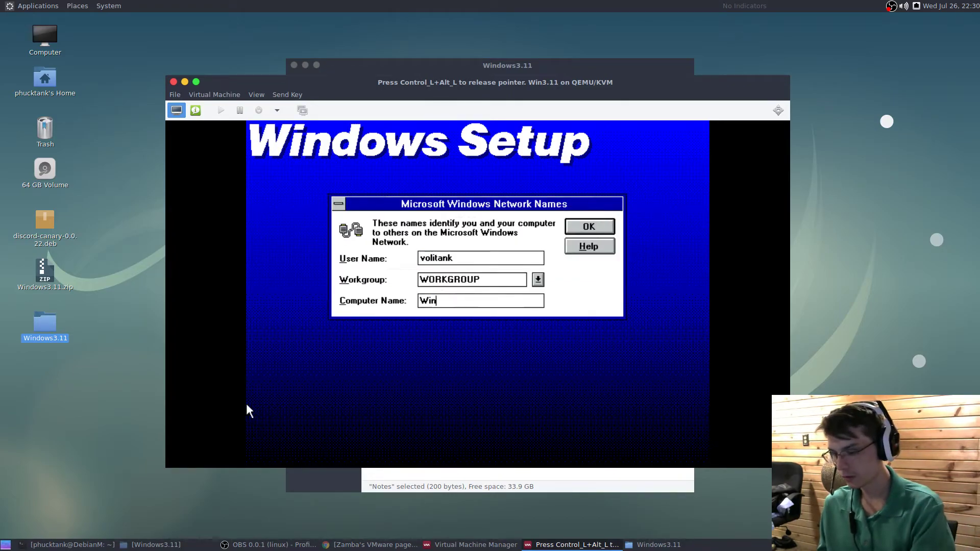
{"action": "type", "text": "3.11"}
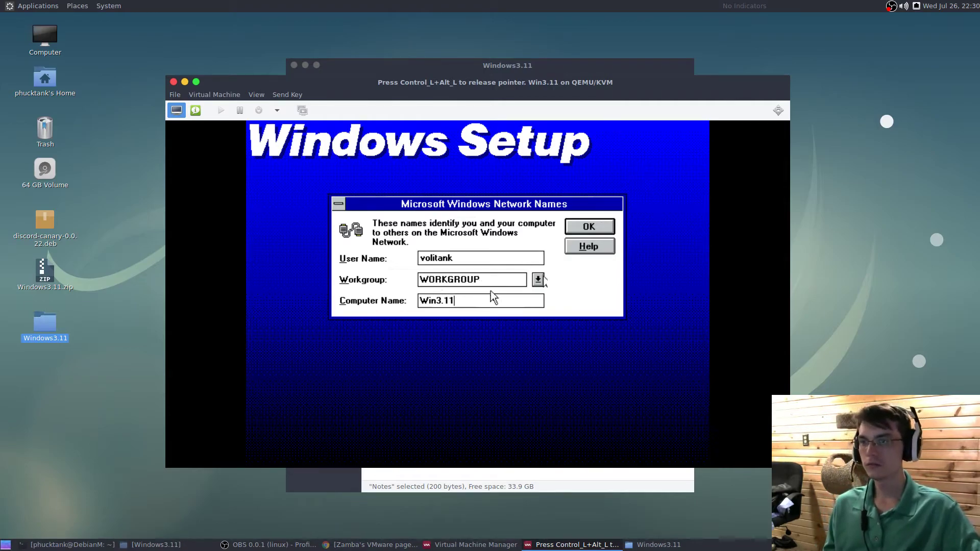
{"action": "left_click", "coordinate": [603, 231]}
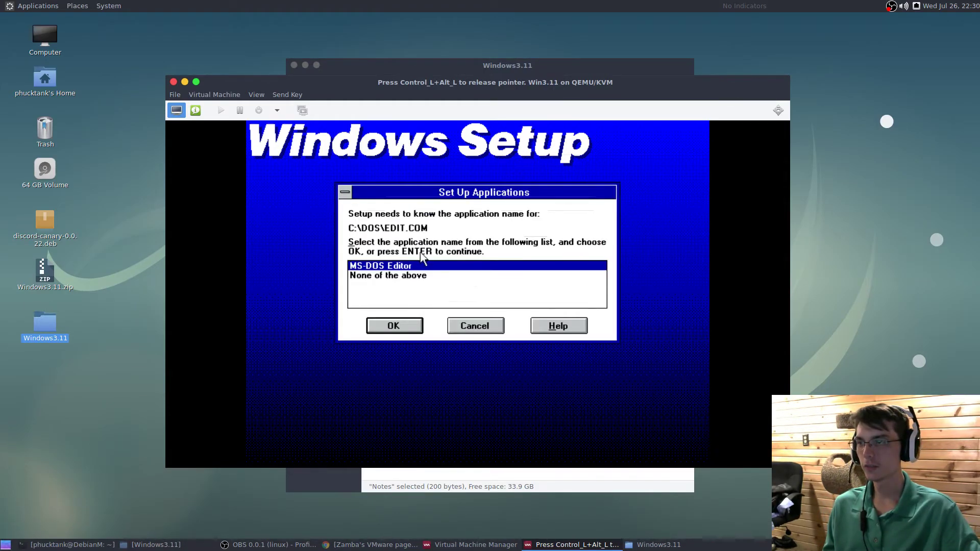
Step: Identify EDIT.COM as MS-DOS Editor, C:\WINDOWS\PING.EXE as None of the above, and E:\TCP32B\PING.EXE as FTP PING Utility
{"action": "left_click", "coordinate": [399, 328]}
{"action": "left_click", "coordinate": [381, 278]}
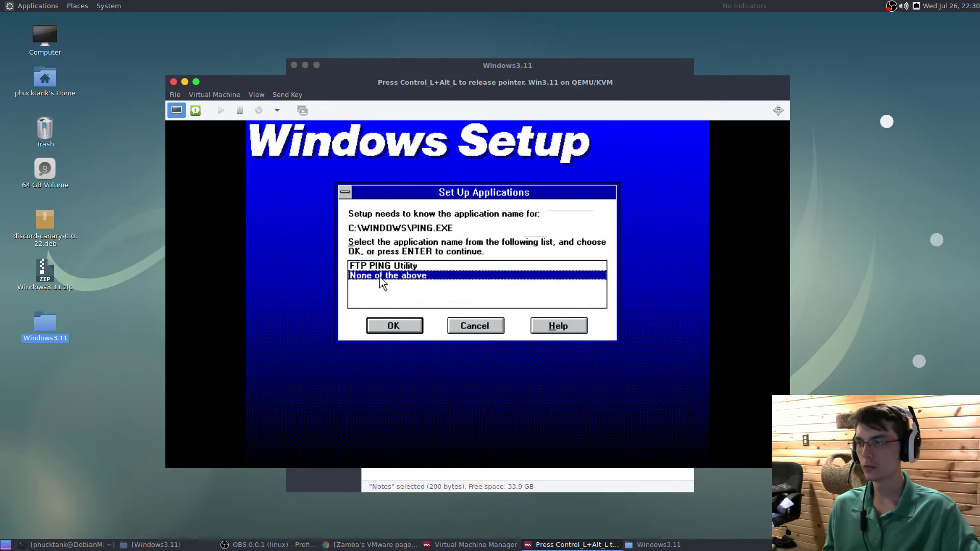
{"action": "left_click", "coordinate": [394, 325]}
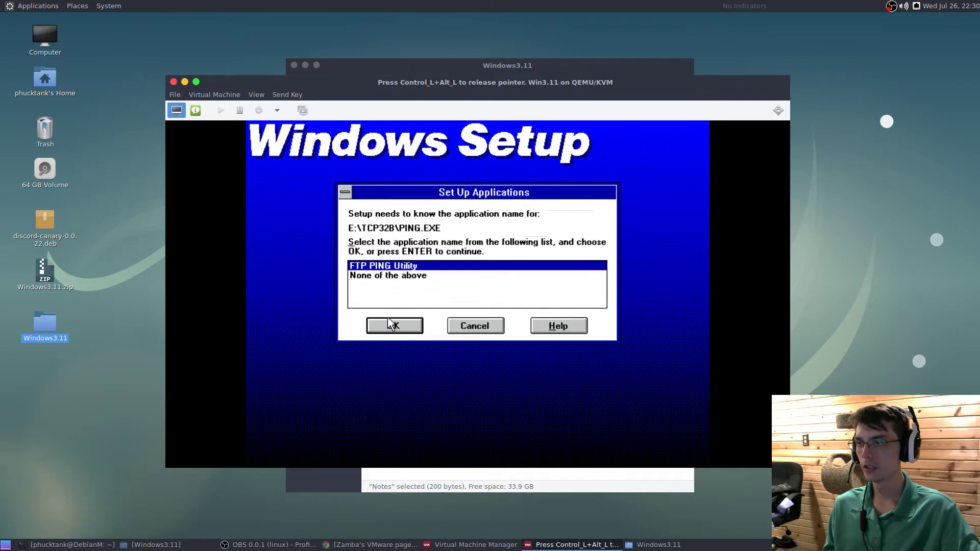
{"action": "left_click", "coordinate": [392, 326]}
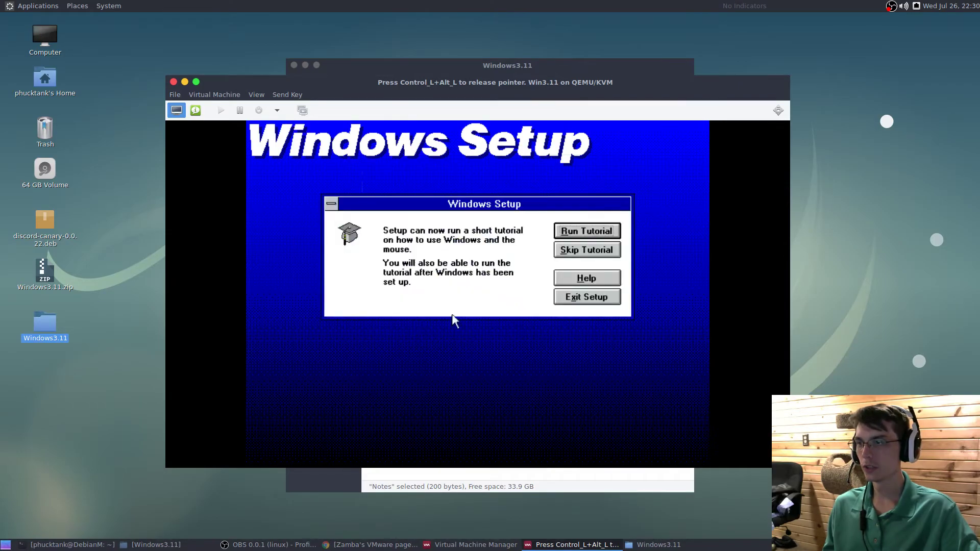
Step: Skip the Windows tutorial and restart the computer to finish the setup
{"action": "left_click", "coordinate": [577, 250]}
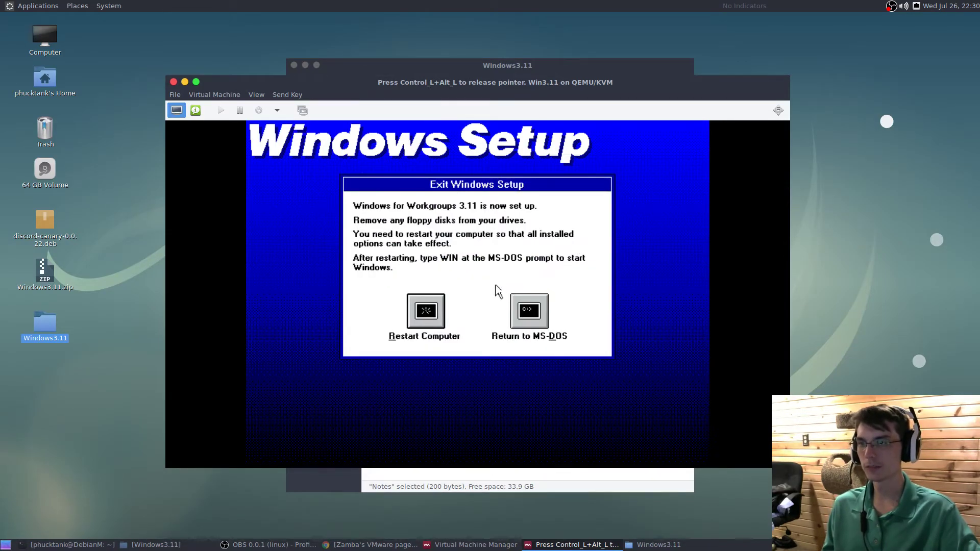
{"action": "left_click", "coordinate": [441, 306]}
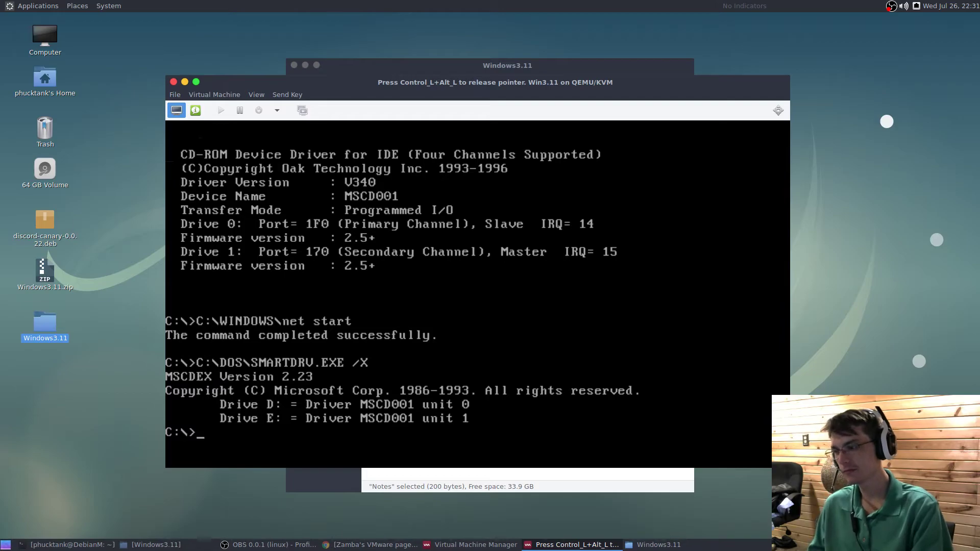
Step: Switch to drive E: at the DOS prompt and list its contents
{"action": "type", "text": "e:"}
{"action": "key", "text": "Return"}
{"action": "type", "text": "dir"}
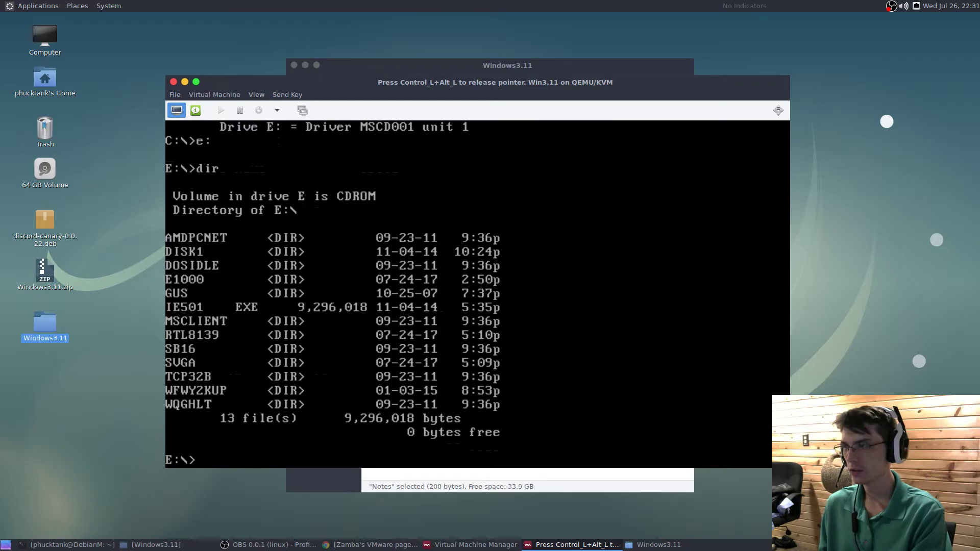
Step: Change to the SB16 directory on drive E: and list its files
{"action": "type", "text": "cd"}
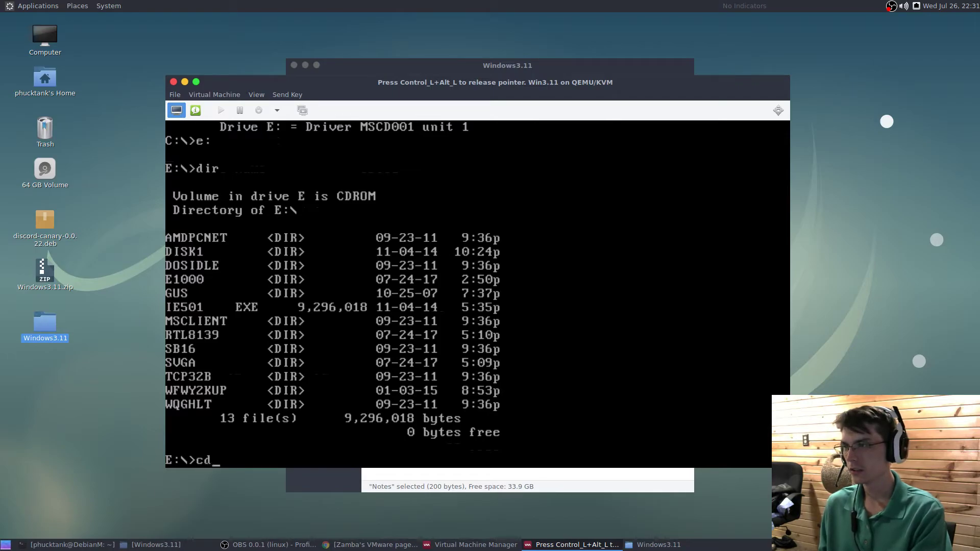
{"action": "type", "text": " AM"}
{"action": "key", "text": "BackSpace"}
{"action": "key", "text": "BackSpace"}
{"action": "type", "text": "SB16"}
{"action": "key", "text": "Return"}
{"action": "type", "text": "dir"}
{"action": "key", "text": "Return"}
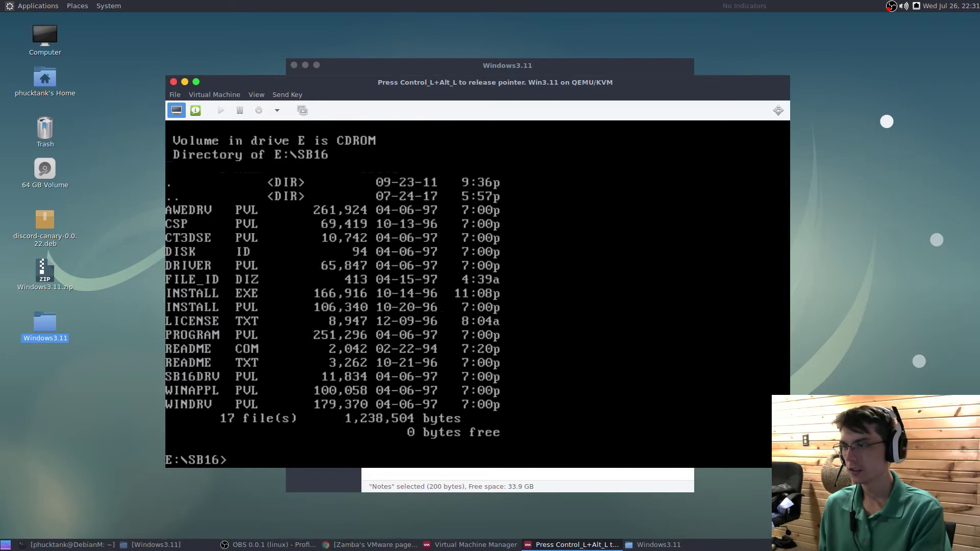
Step: Run the SB16 audio software installer, accepting the C:\SB16 and C:\WINDOWS paths, default card settings and system file additions
{"action": "type", "text": "install"}
{"action": "key", "text": "Return"}
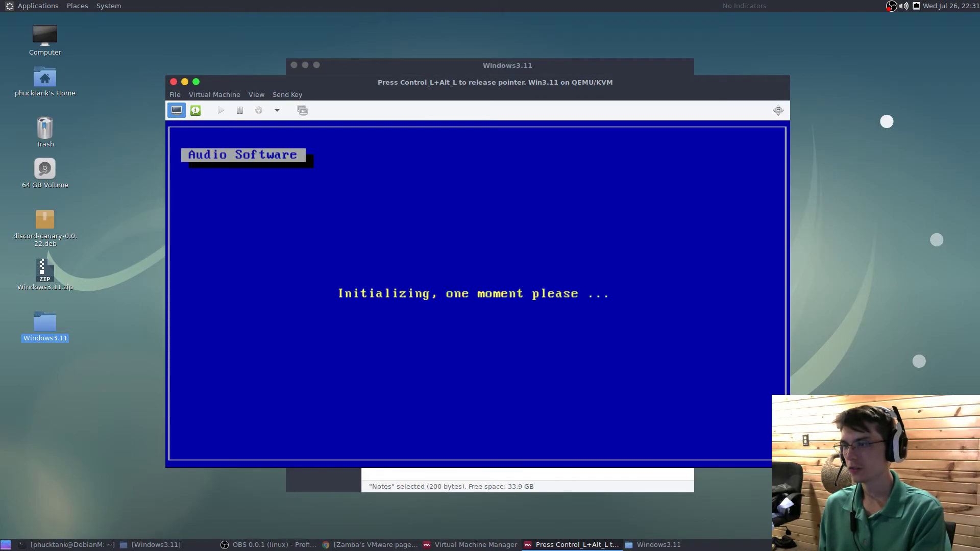
{"action": "key", "text": "Return"}
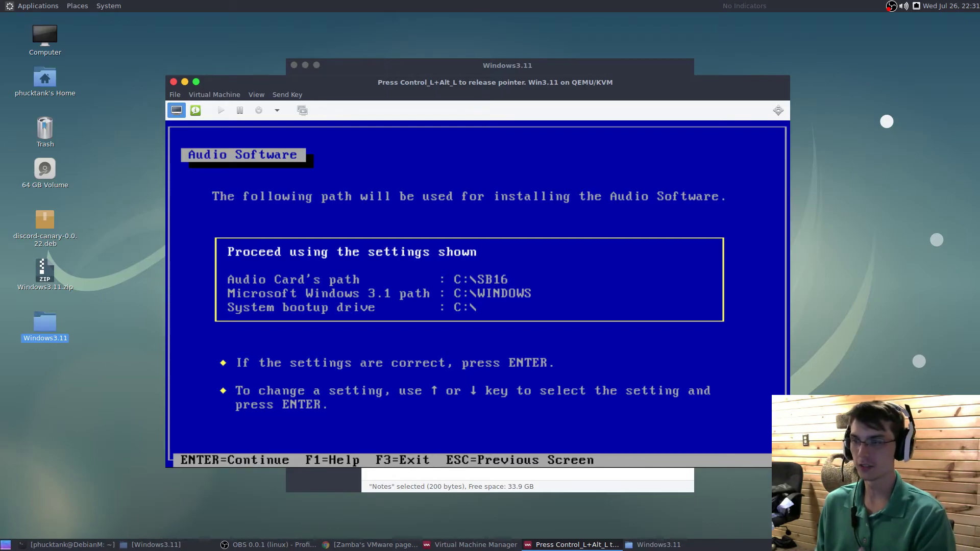
{"action": "key", "text": "Return"}
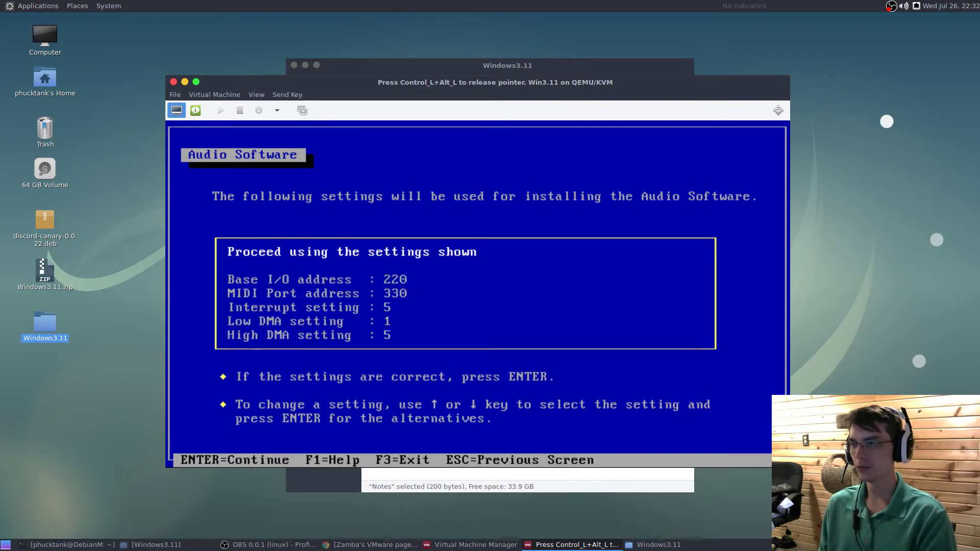
{"action": "key", "text": "Return"}
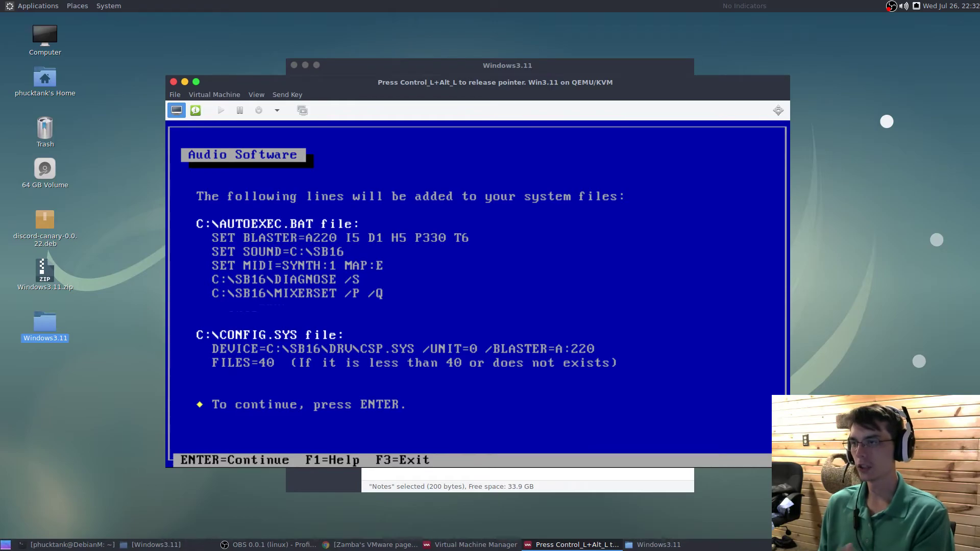
{"action": "key", "text": "Return"}
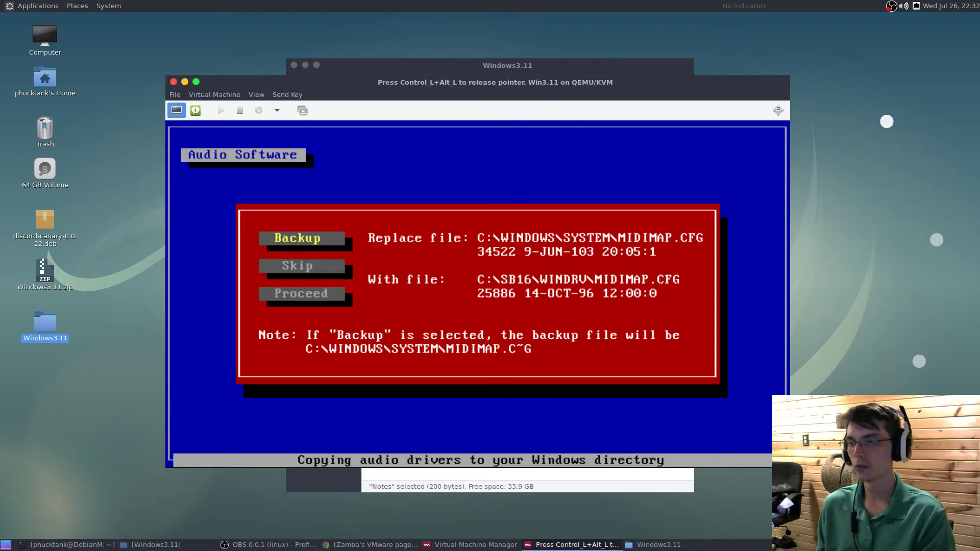
Step: Proceed with replacing MIDIMAP.CFG without a backup, and reboot to finish the audio software installation
{"action": "key", "text": "Down"}
{"action": "key", "text": "Down"}
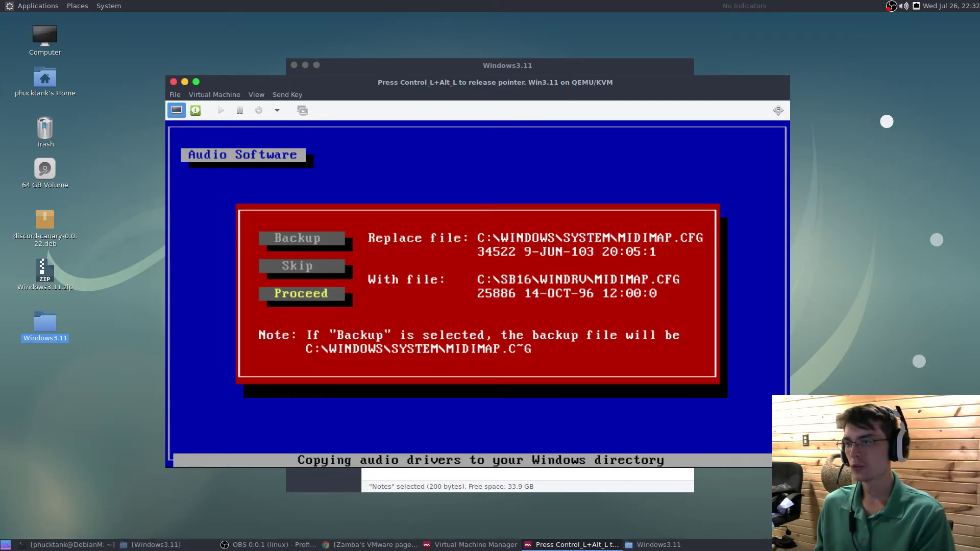
{"action": "key", "text": "Return"}
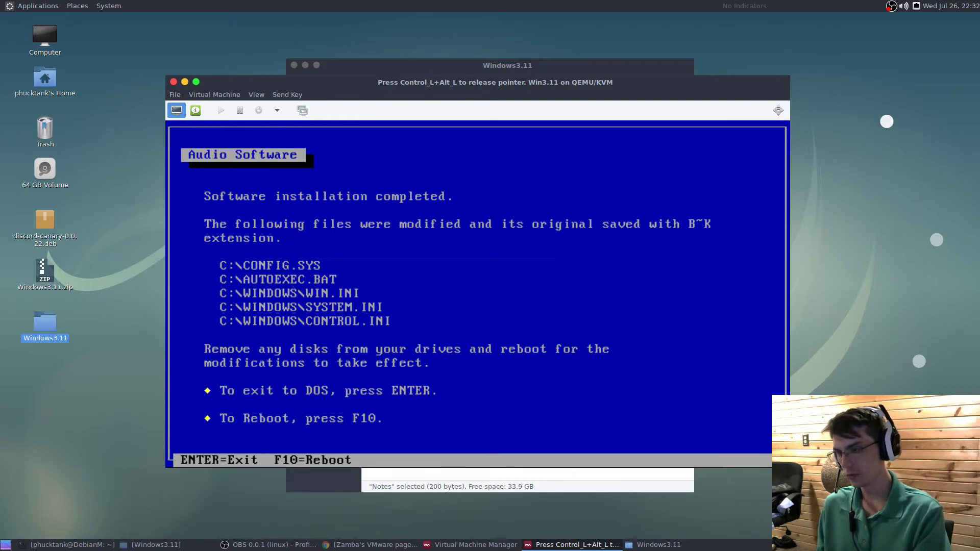
{"action": "key", "text": "F10"}
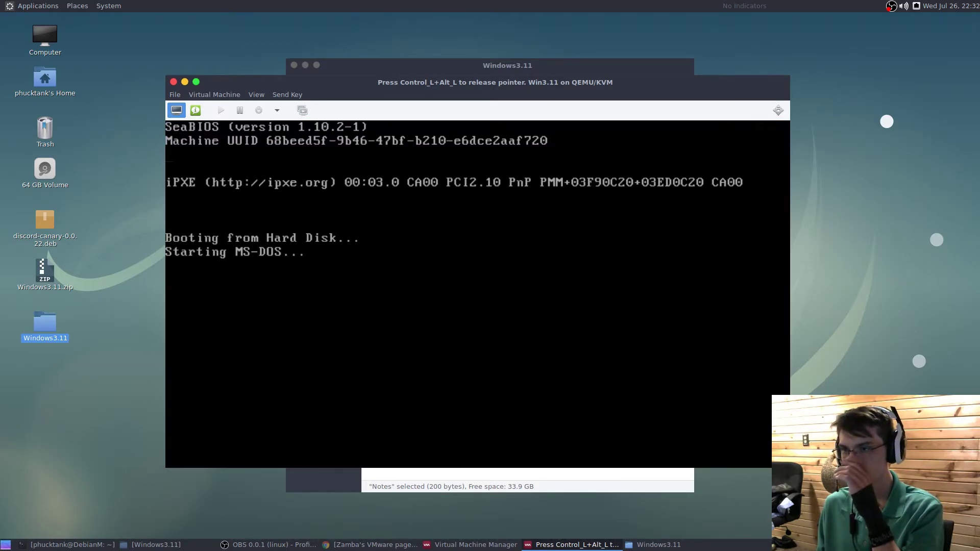
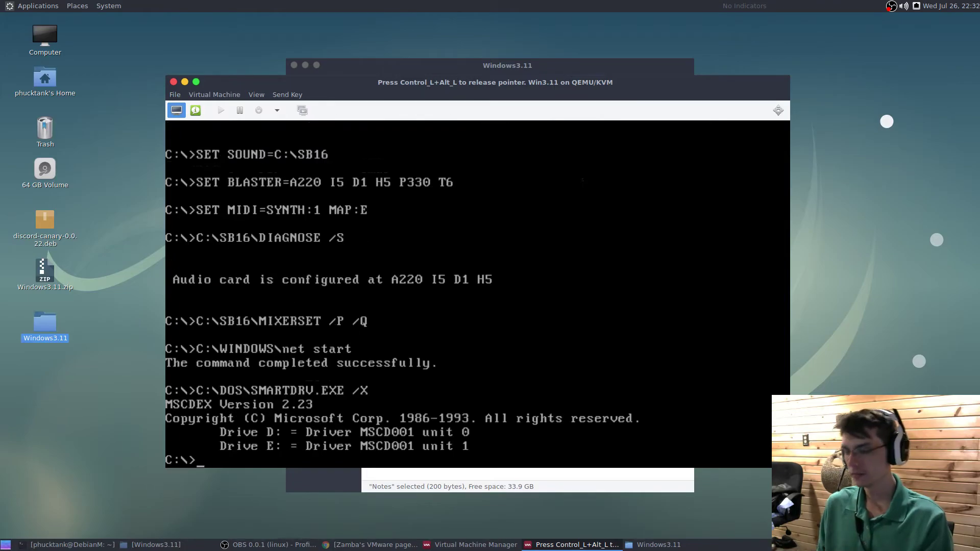
Step: Start Windows and log on without creating a password-list file, then close the Audio Software group
{"action": "type", "text": "win"}
{"action": "key", "text": "Return"}
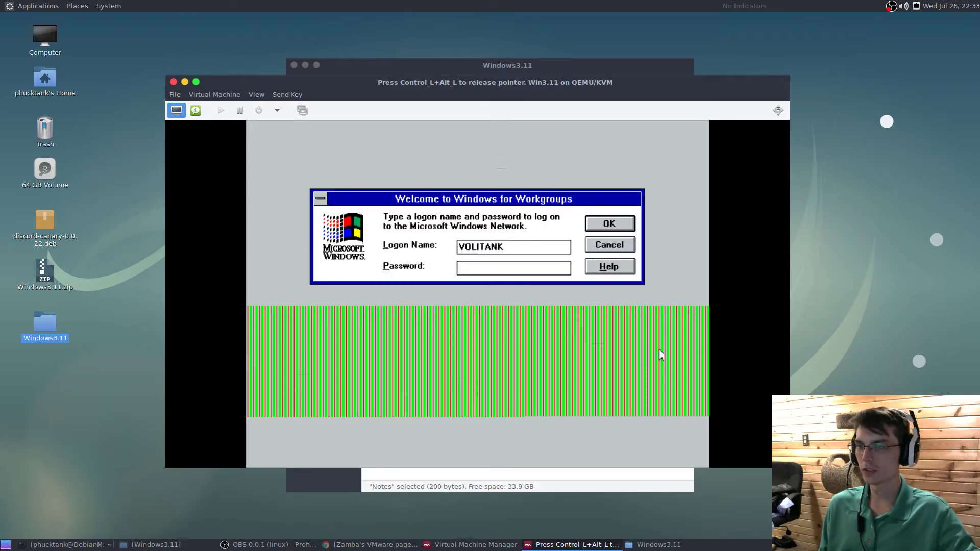
{"action": "left_click", "coordinate": [624, 223]}
{"action": "left_click", "coordinate": [477, 258]}
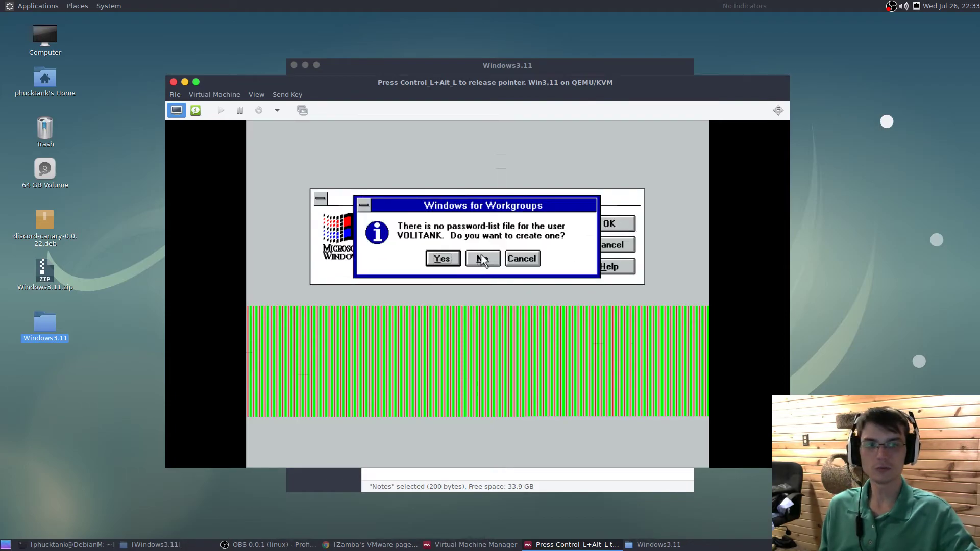
{"action": "left_click", "coordinate": [461, 318]}
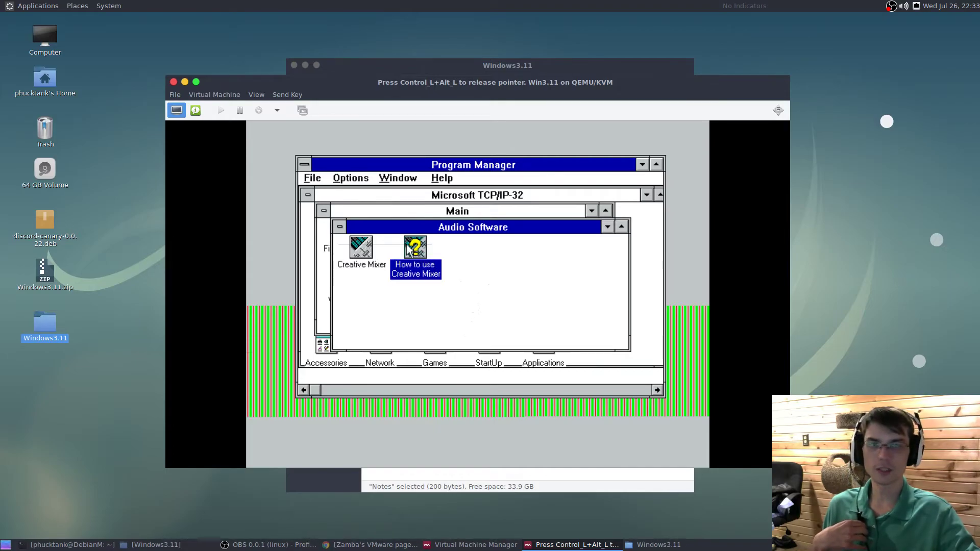
{"action": "left_click", "coordinate": [339, 227]}
{"action": "left_click", "coordinate": [359, 315]}
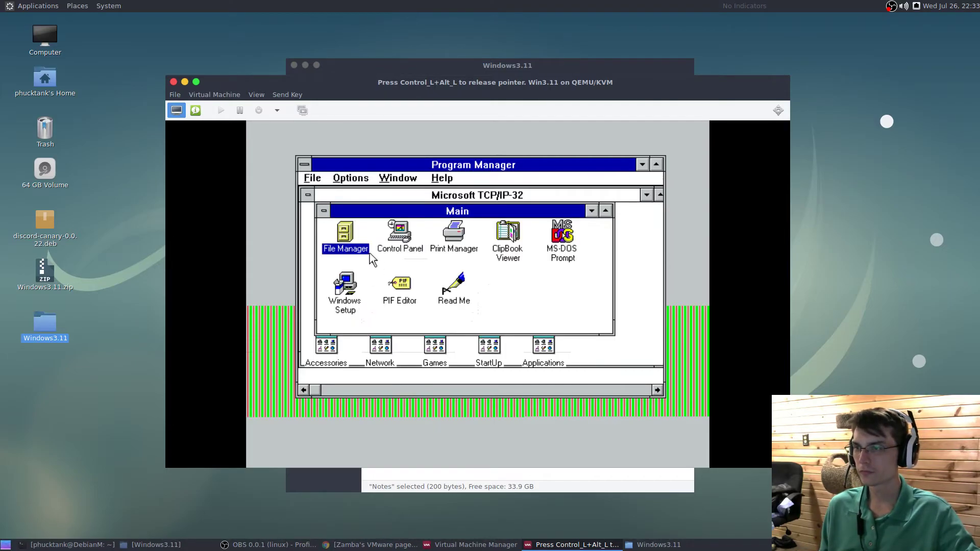
Step: Check the IP configuration and ping google.com from an MS-DOS prompt, then exit back to Windows
{"action": "double_click", "coordinate": [573, 240]}
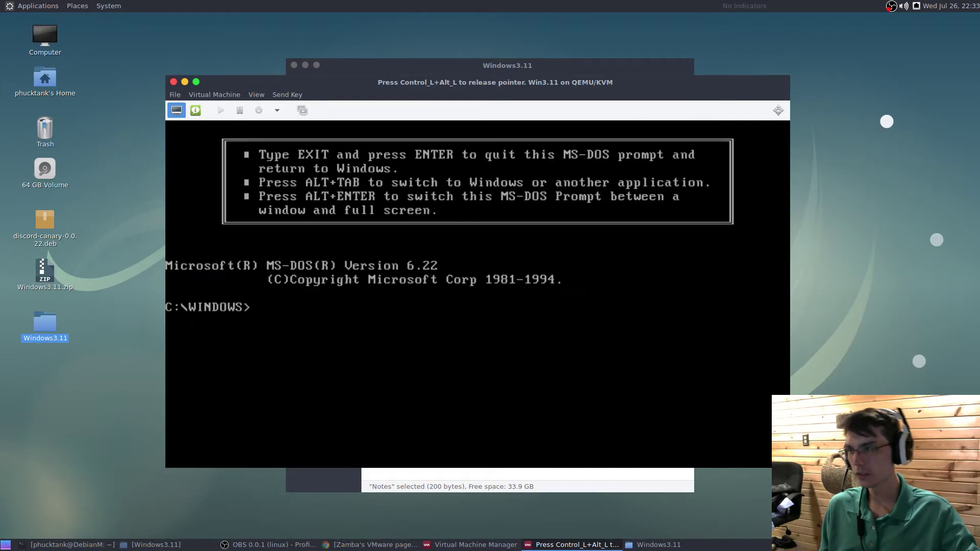
{"action": "type", "text": "ipconfig"}
{"action": "key", "text": "Return"}
{"action": "type", "text": "go"}
{"action": "type", "text": "ing google.com"}
{"action": "key", "text": "Return"}
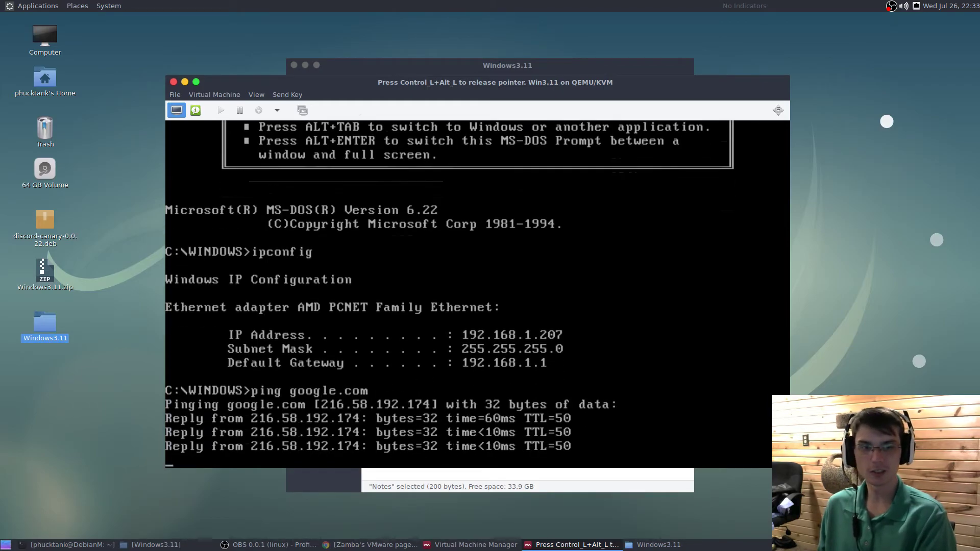
{"action": "key", "text": "ctrl+c"}
{"action": "type", "text": "exit"}
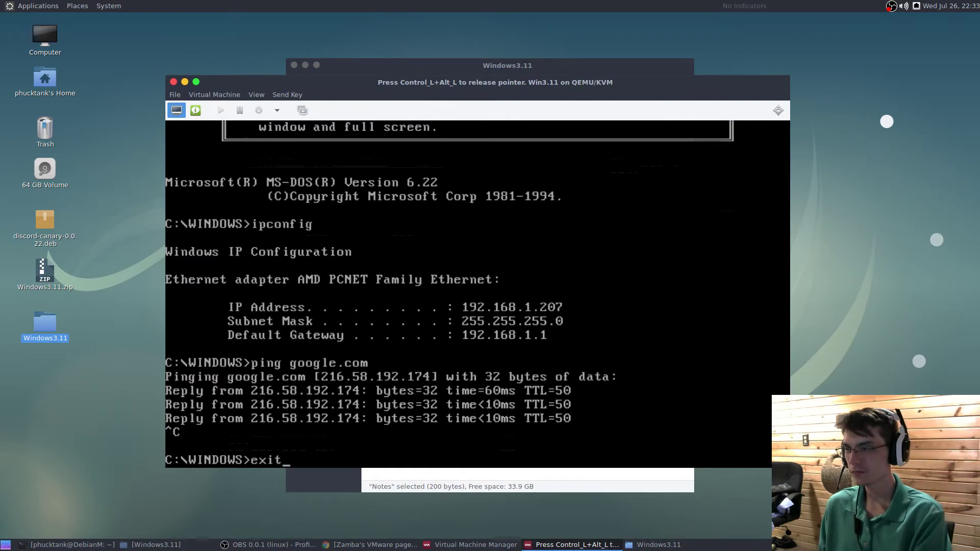
{"action": "key", "text": "Return"}
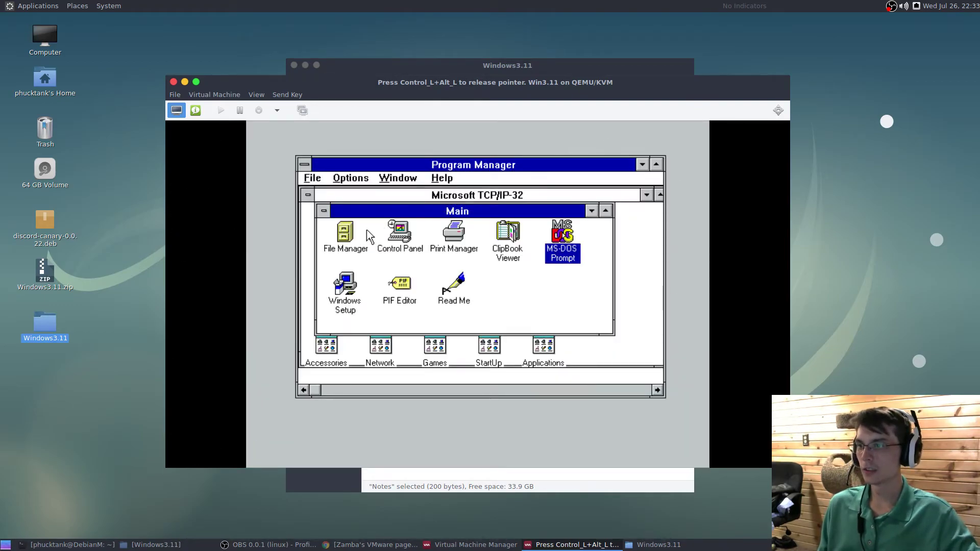
Step: Run setup.exe from E:\DISK1 through File Manager and install the Best of Microsoft Entertainment Pack in C:\BOWEP
{"action": "double_click", "coordinate": [343, 235]}
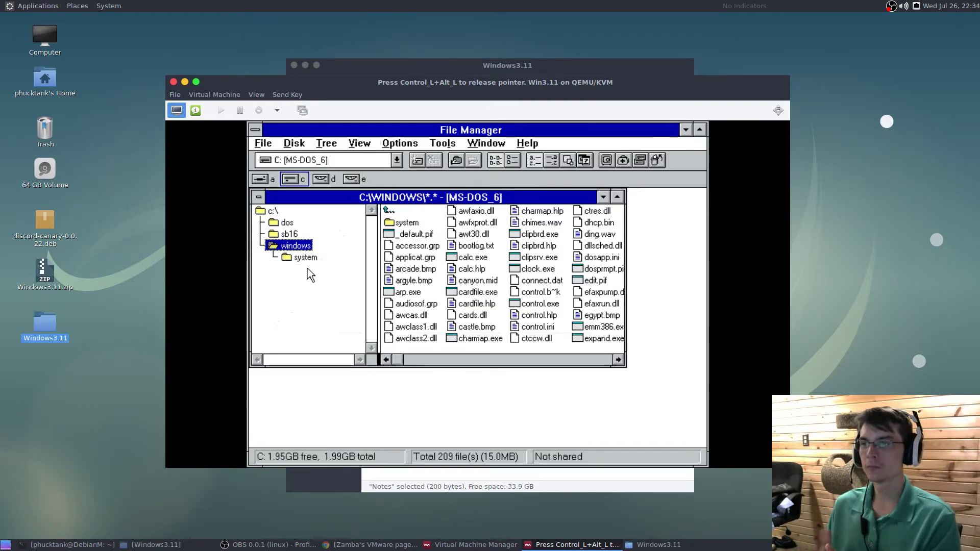
{"action": "key", "text": "ctrl+e"}
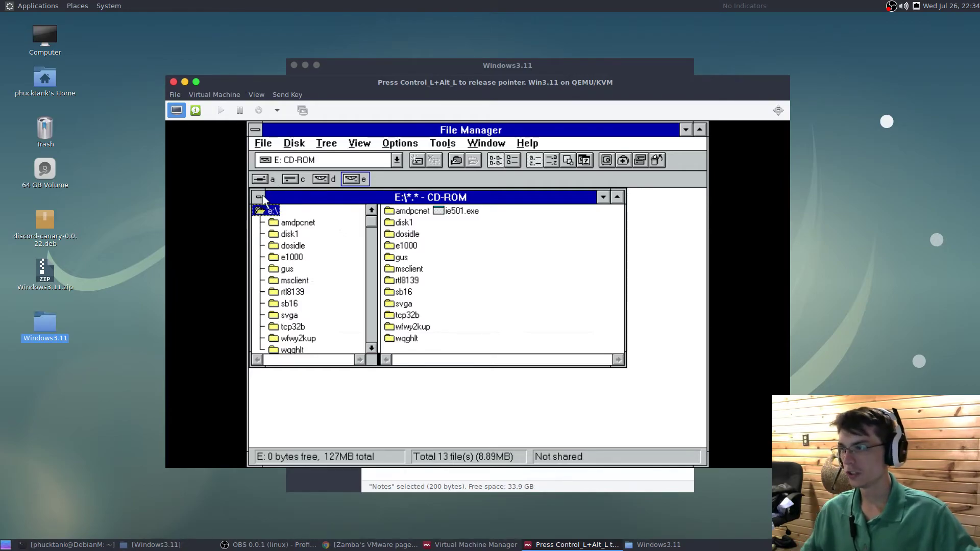
{"action": "left_click", "coordinate": [304, 234]}
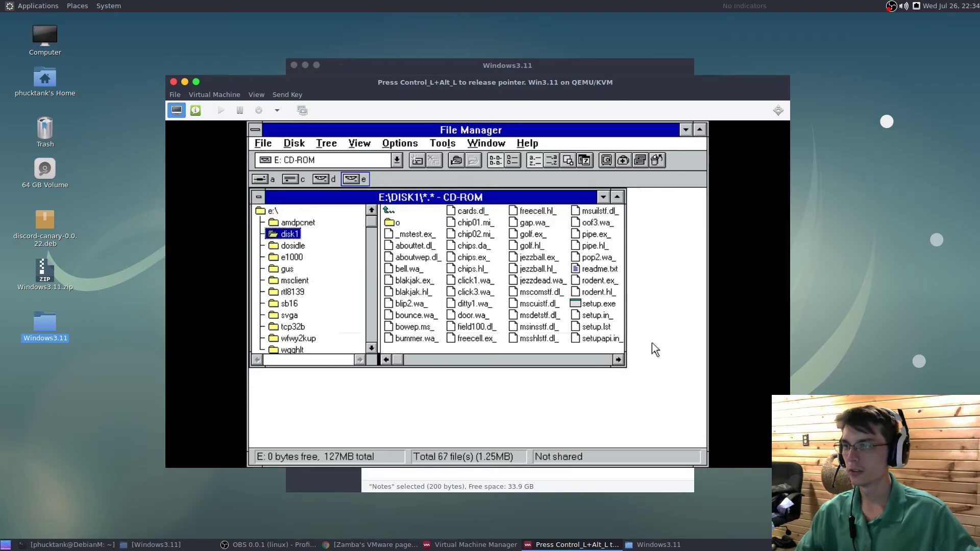
{"action": "double_click", "coordinate": [595, 303]}
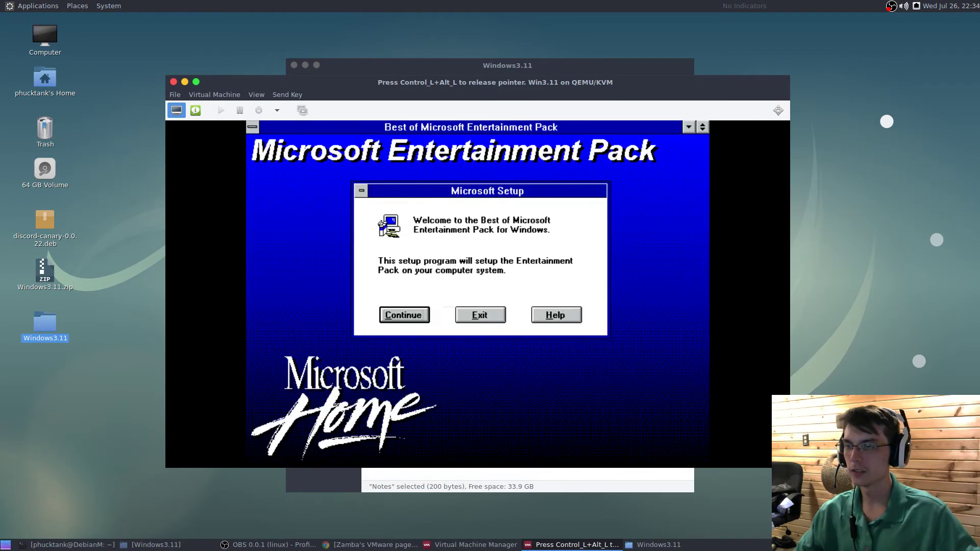
{"action": "left_click", "coordinate": [419, 315]}
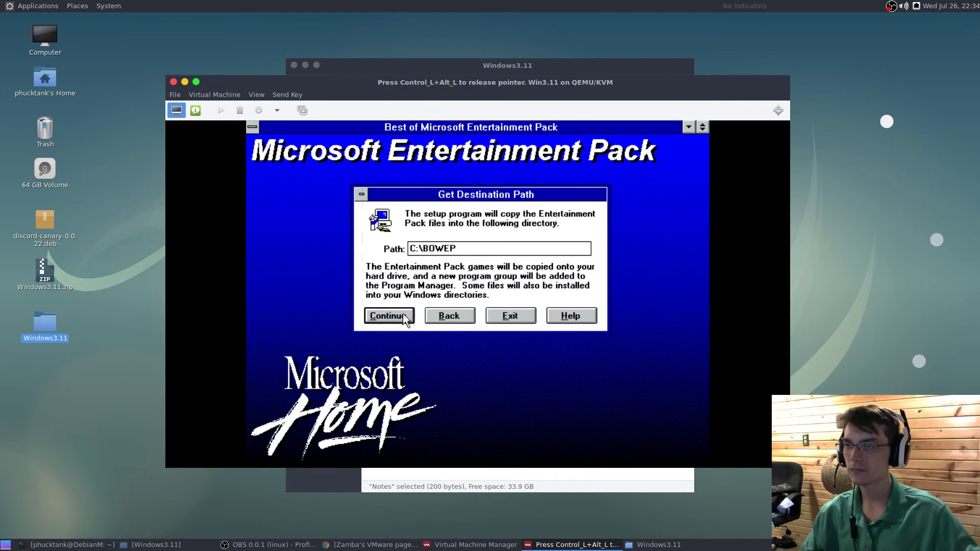
{"action": "left_click", "coordinate": [405, 318]}
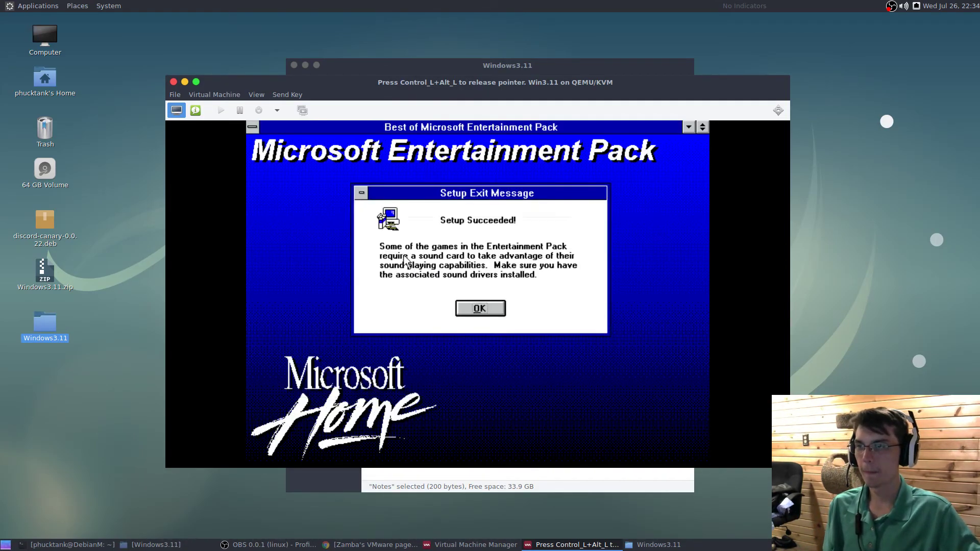
{"action": "left_click", "coordinate": [474, 309]}
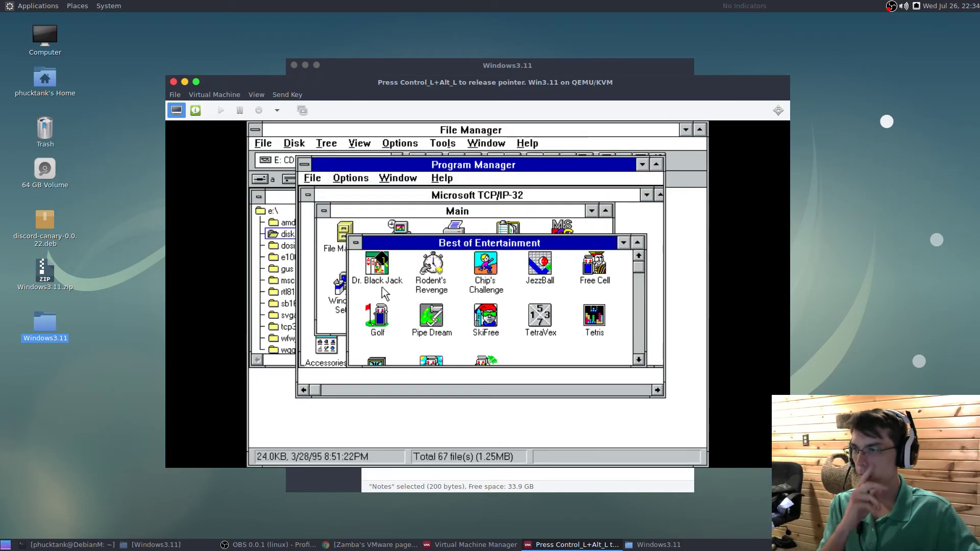
Step: Launch ie501.exe from the root of drive E: in File Manager and accept the Microsoft Internet Tools license agreement
{"action": "left_click", "coordinate": [504, 419]}
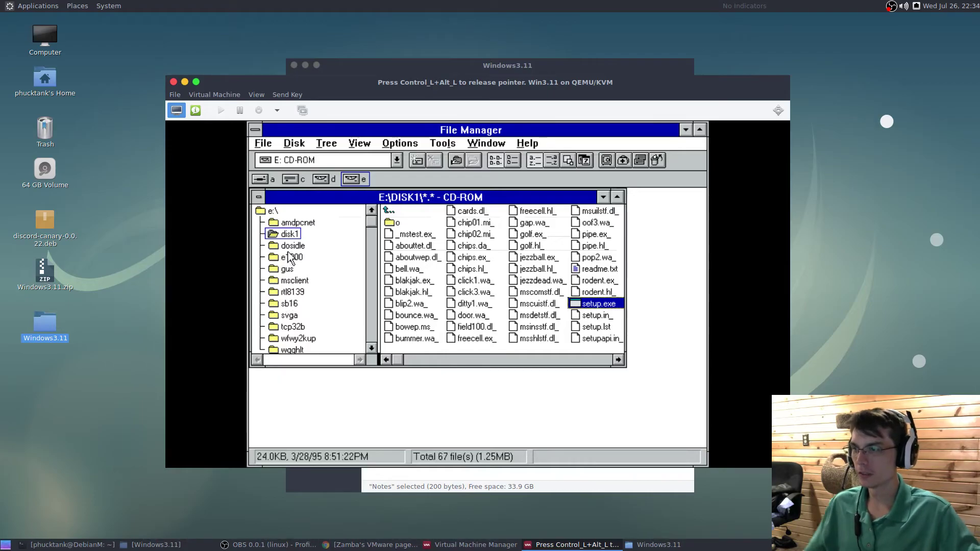
{"action": "left_click", "coordinate": [296, 212]}
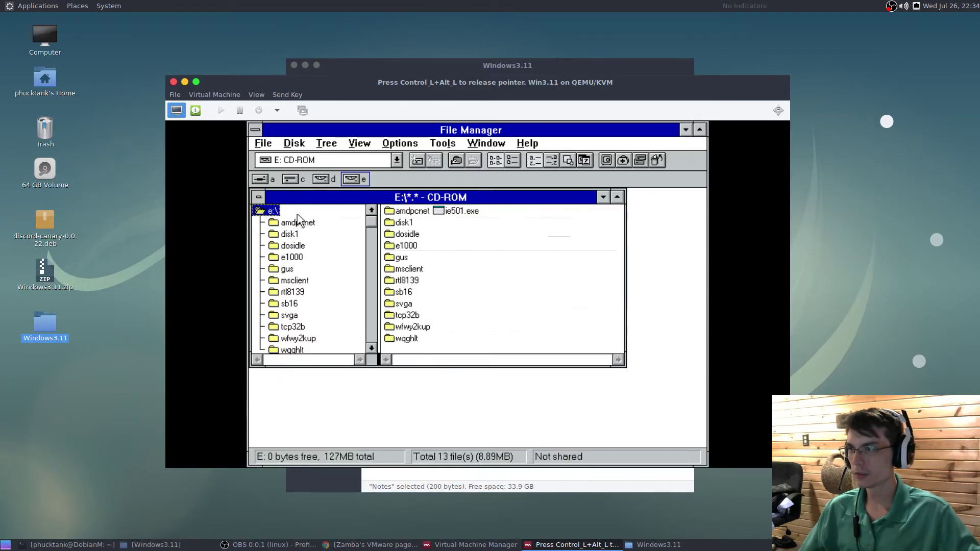
{"action": "double_click", "coordinate": [450, 212]}
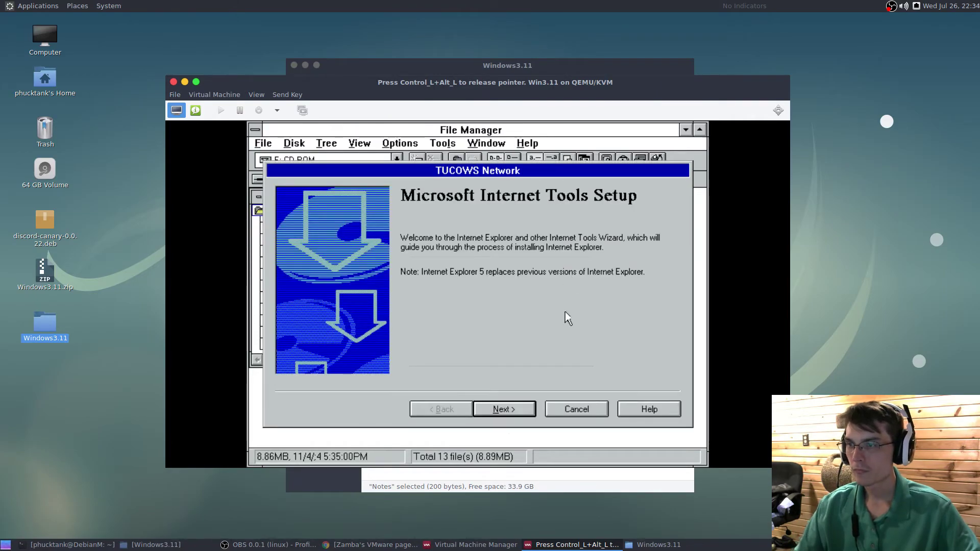
{"action": "left_click", "coordinate": [517, 413]}
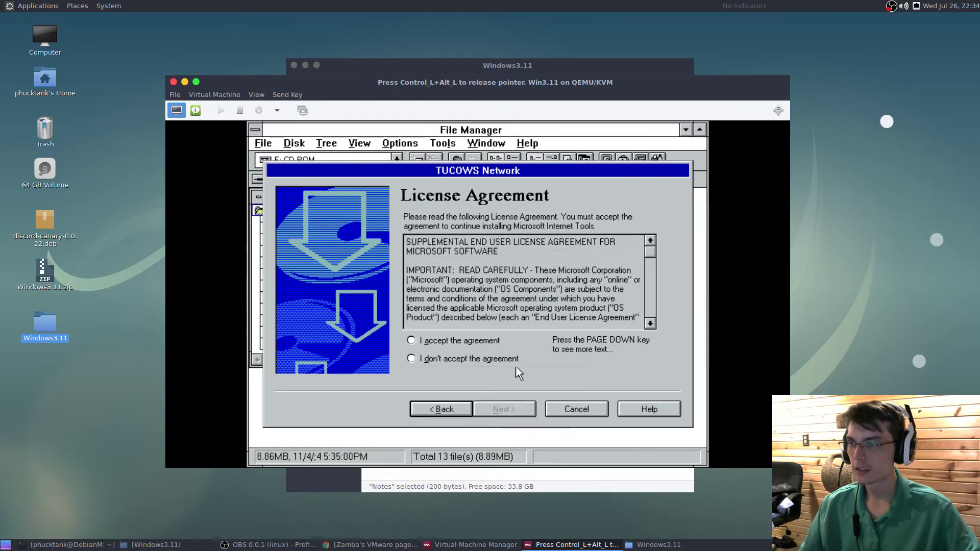
{"action": "left_click", "coordinate": [482, 342]}
{"action": "left_click", "coordinate": [503, 409]}
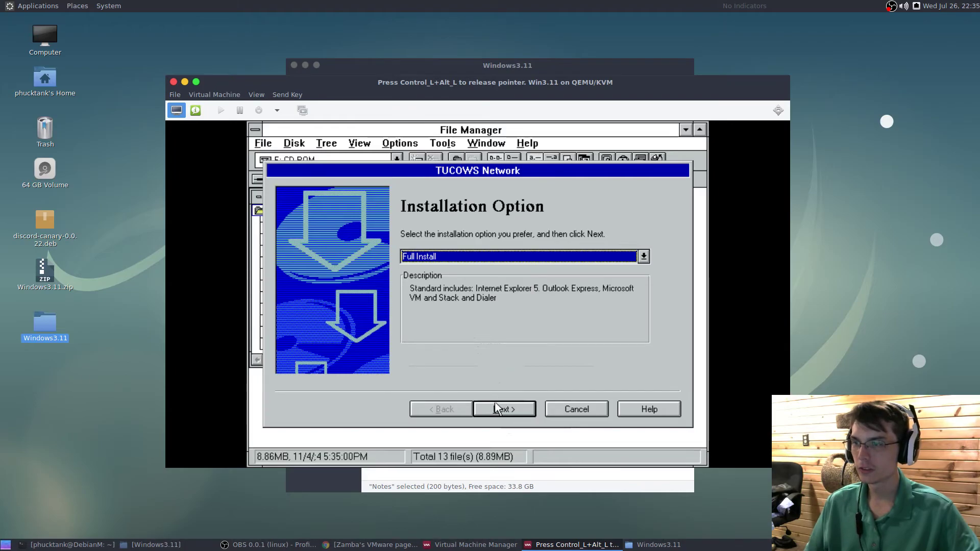
Step: Install Internet Explorer 5 with the Standard Installation option in C:\MSIE50 and reboot the computer
{"action": "left_click", "coordinate": [538, 257]}
{"action": "left_click", "coordinate": [512, 262]}
{"action": "left_click", "coordinate": [512, 264]}
{"action": "left_click", "coordinate": [477, 270]}
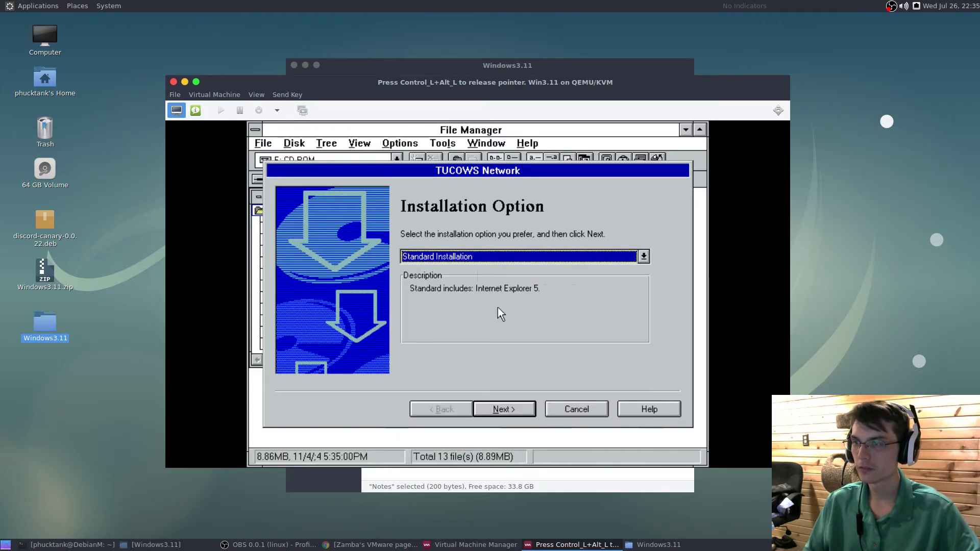
{"action": "left_click", "coordinate": [510, 408]}
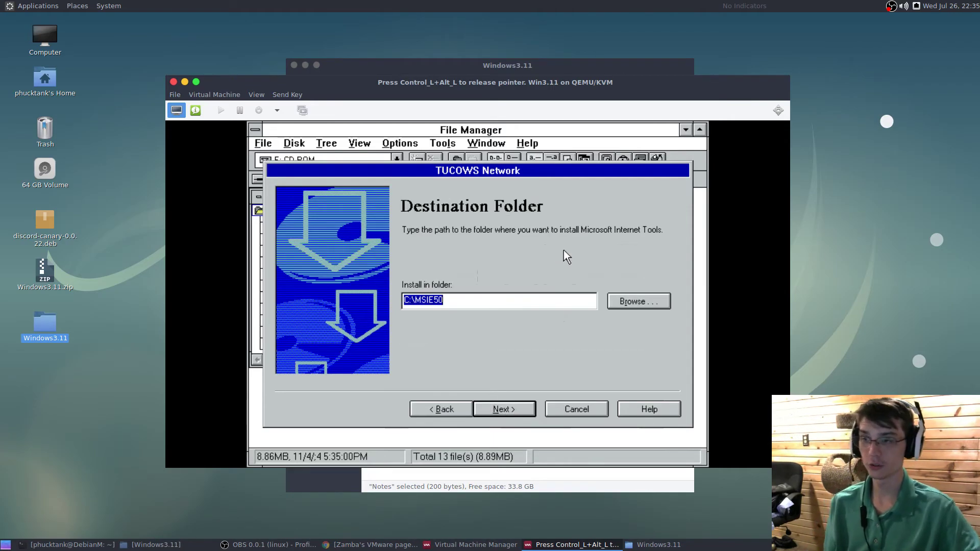
{"action": "left_click", "coordinate": [518, 410]}
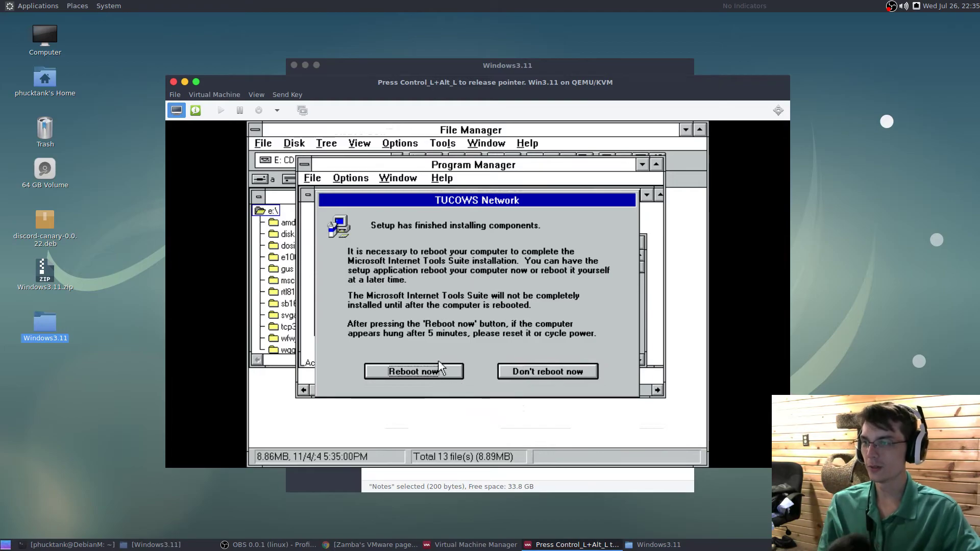
{"action": "left_click", "coordinate": [418, 373]}
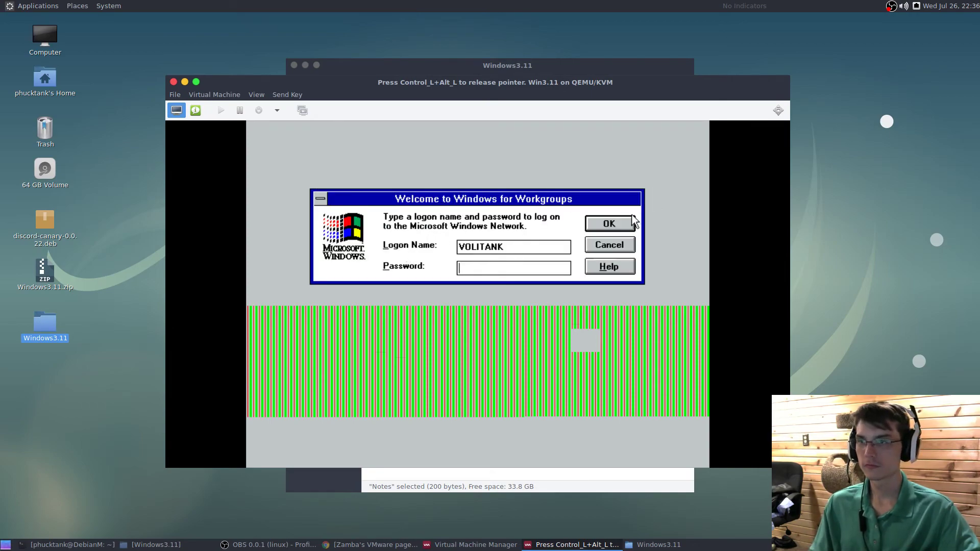
Step: Log on to Windows for Workgroups with a blank password and set the time zone to (GMT-05:00) Eastern Time (US & Canada)
{"action": "left_click", "coordinate": [616, 222]}
{"action": "left_click", "coordinate": [465, 262]}
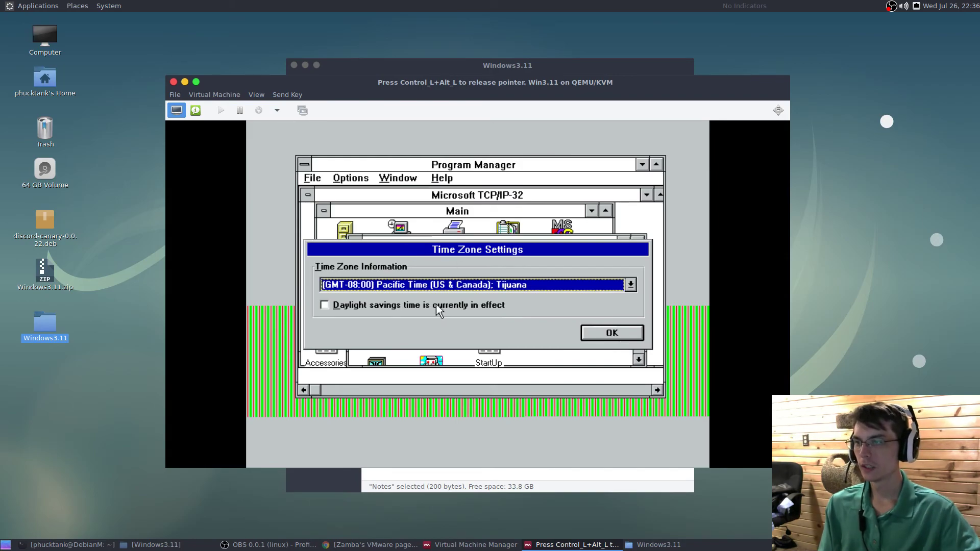
{"action": "left_click", "coordinate": [439, 286]}
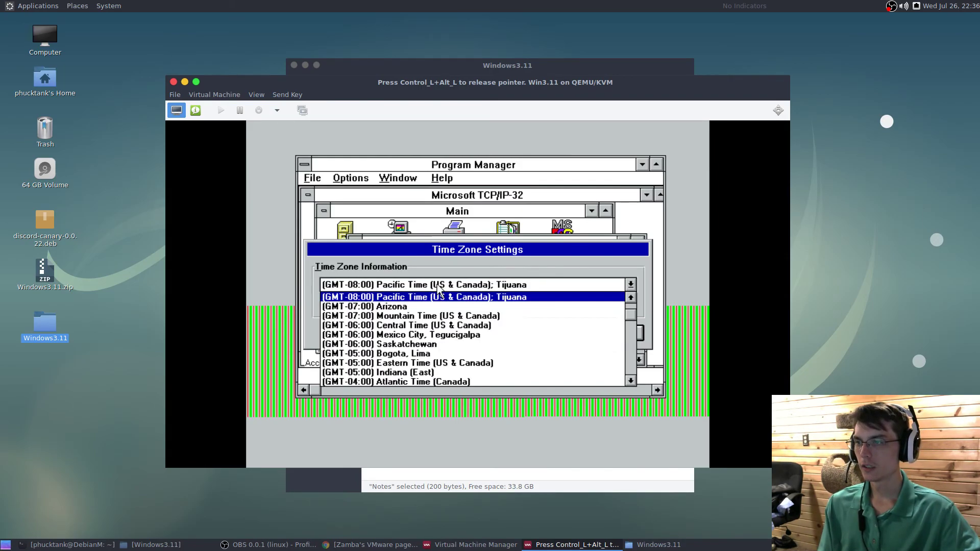
{"action": "left_click", "coordinate": [414, 362]}
{"action": "left_click", "coordinate": [586, 335]}
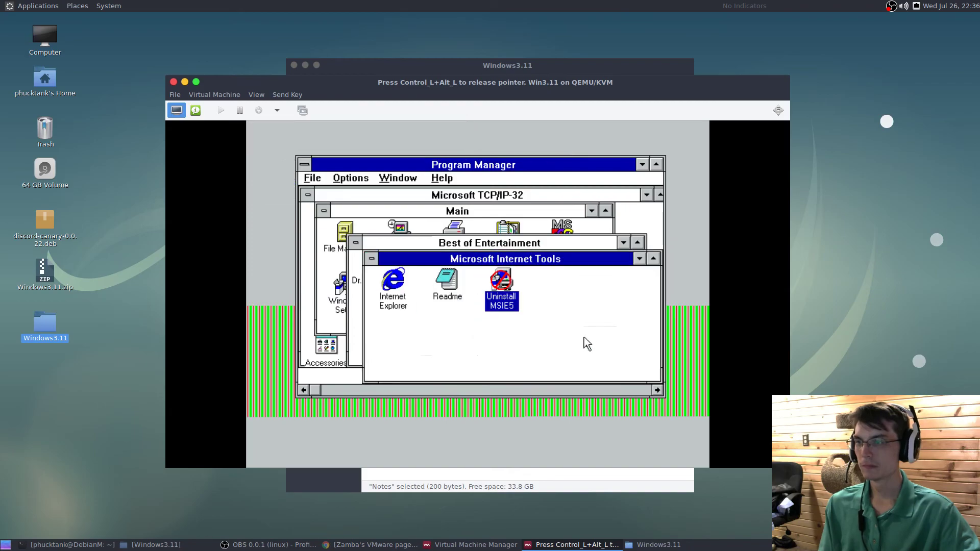
Step: Launch Internet Explorer, turn off always displaying the script error message, and close the browser from its application error dialog
{"action": "double_click", "coordinate": [396, 285]}
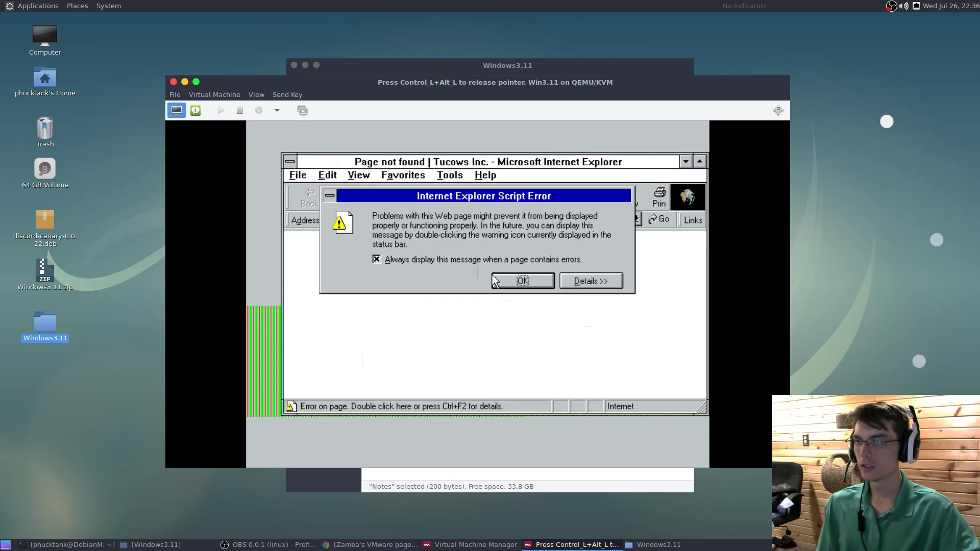
{"action": "left_click", "coordinate": [486, 260]}
{"action": "left_click", "coordinate": [512, 277]}
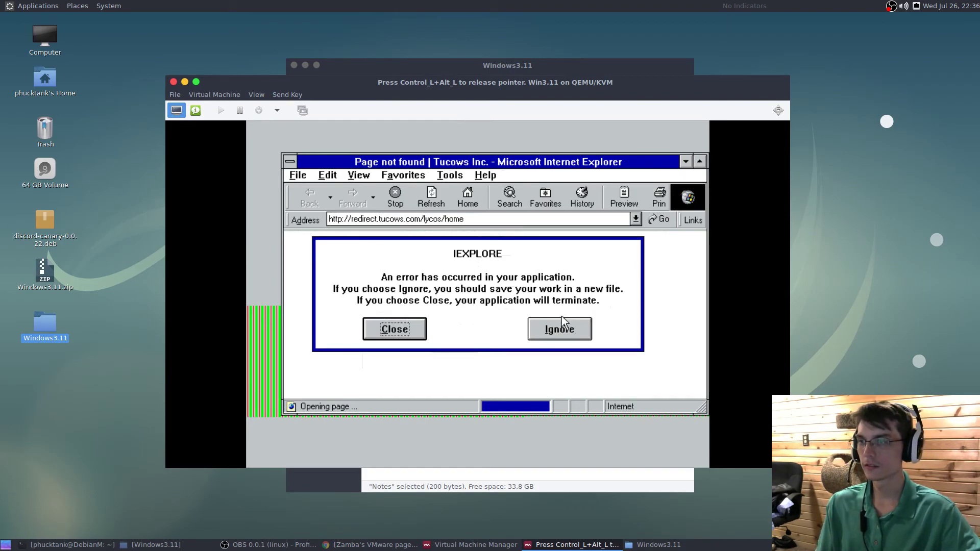
{"action": "left_click", "coordinate": [553, 330]}
{"action": "left_click", "coordinate": [391, 332]}
{"action": "left_click", "coordinate": [469, 329]}
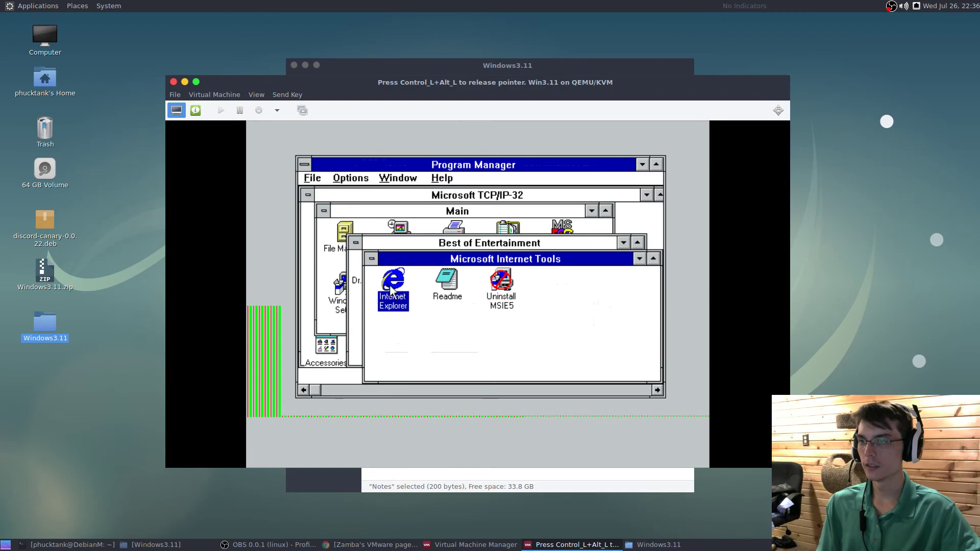
Step: Close the Microsoft Internet Tools group window in Program Manager
{"action": "left_click", "coordinate": [371, 259]}
{"action": "left_click", "coordinate": [544, 332]}
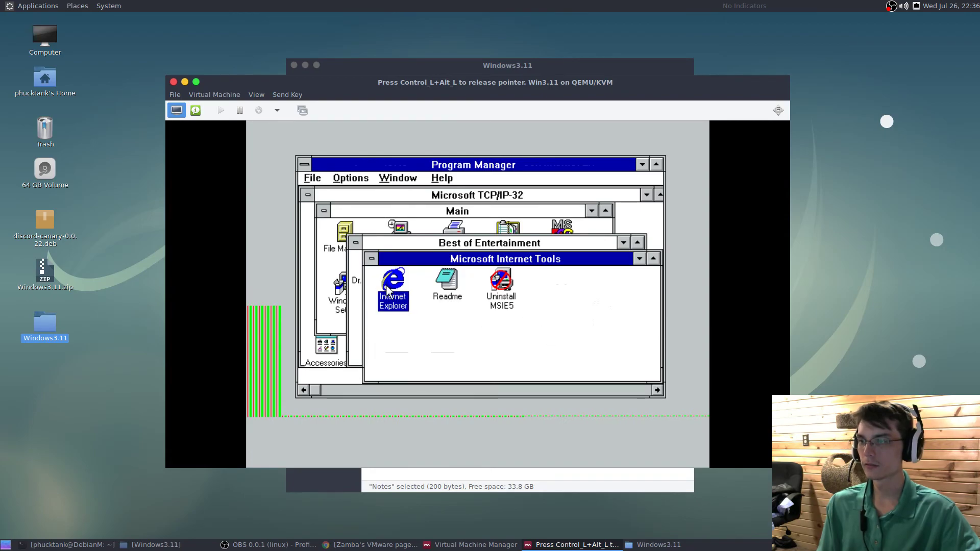
{"action": "left_click", "coordinate": [371, 259]}
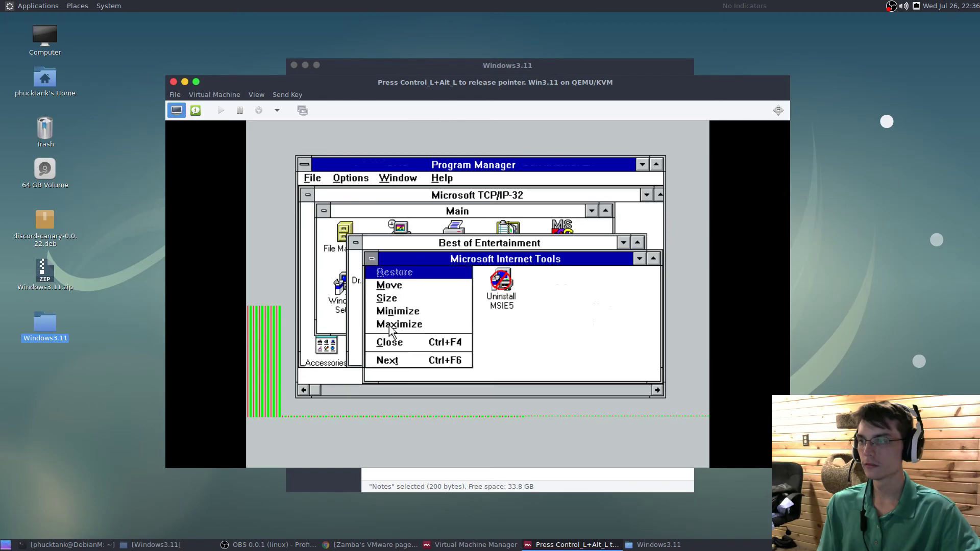
{"action": "left_click", "coordinate": [386, 341]}
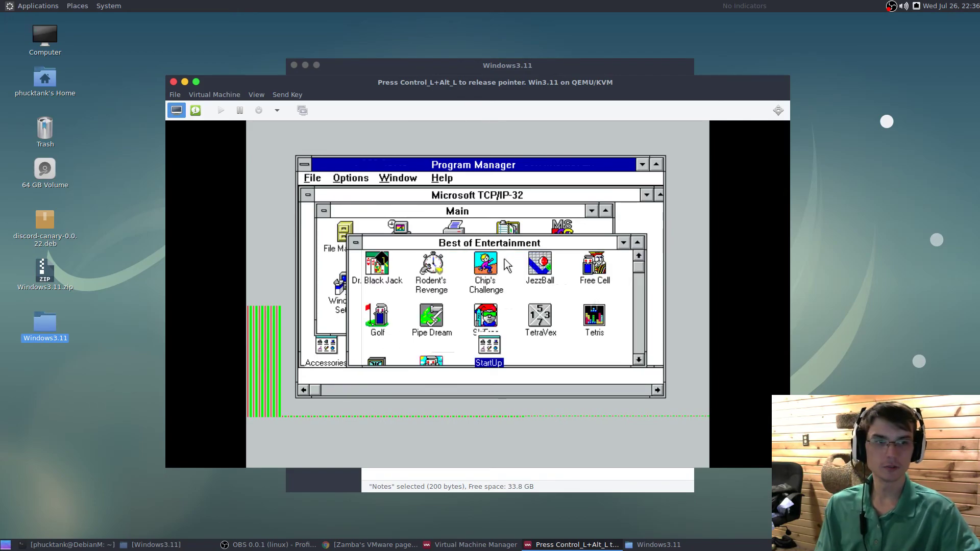
Step: Launch Chip's Challenge from the Best of Entertainment group and start a new game
{"action": "left_click_drag", "start_coordinate": [501, 243], "coordinate": [499, 228]}
{"action": "double_click", "coordinate": [483, 250]}
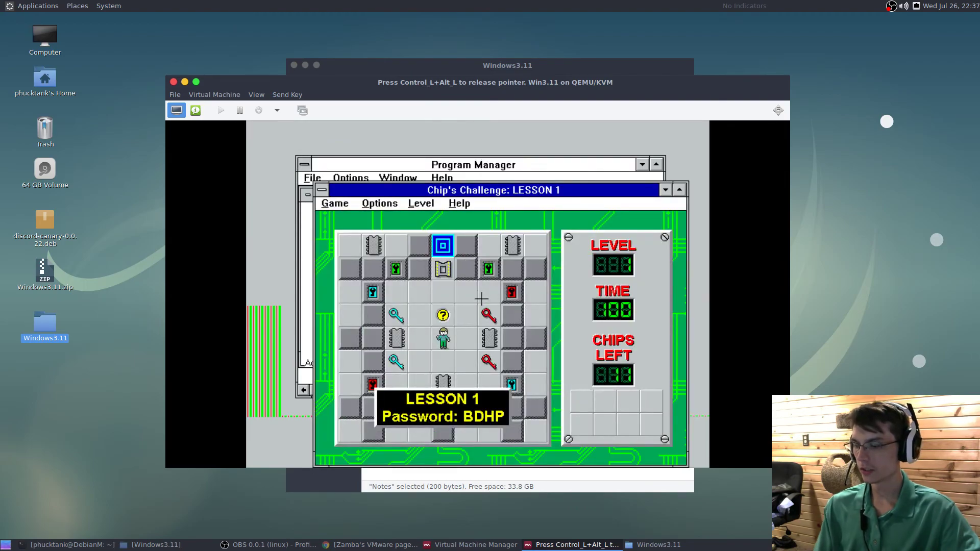
{"action": "left_click", "coordinate": [370, 204]}
{"action": "left_click", "coordinate": [368, 221]}
{"action": "left_click", "coordinate": [373, 203]}
{"action": "left_click", "coordinate": [364, 219]}
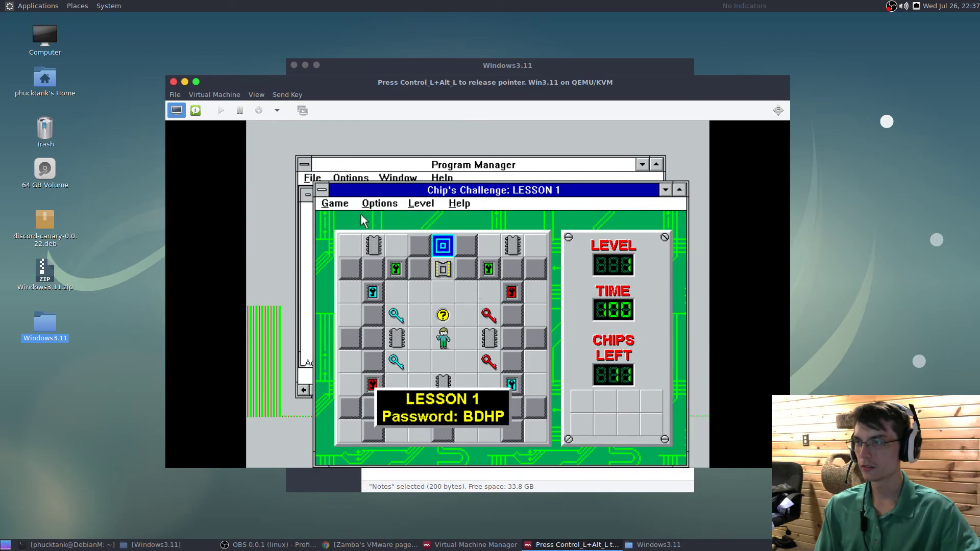
{"action": "left_click", "coordinate": [341, 207]}
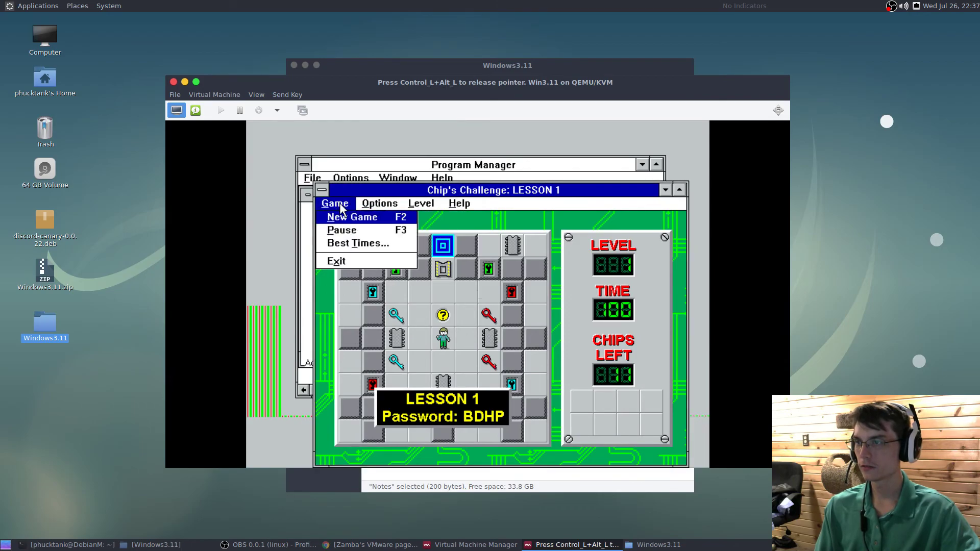
{"action": "left_click", "coordinate": [385, 217]}
Step: Play Lesson 1 of Chip's Challenge by walking Chip around to pick up a red key, and minimize the game
{"action": "key", "text": "Up"}
{"action": "key", "text": "Right"}
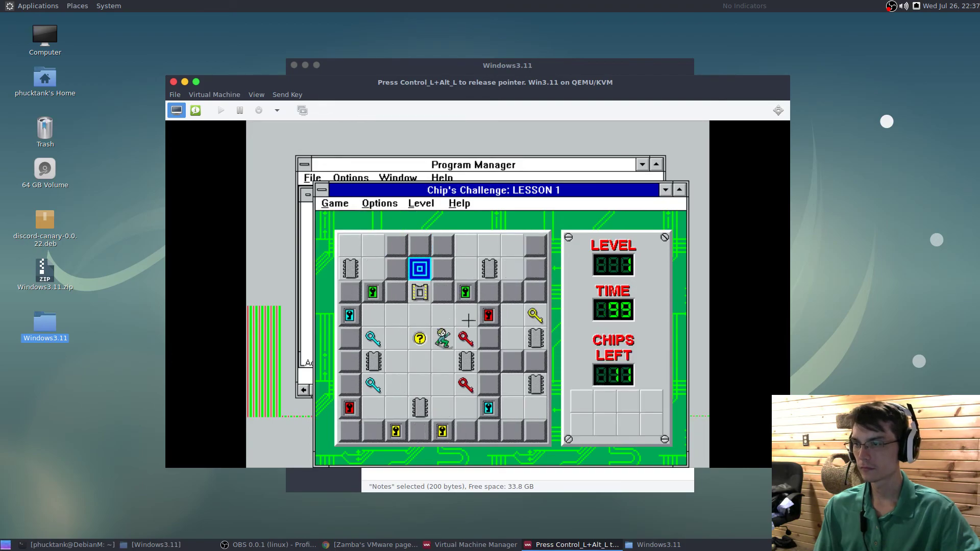
{"action": "key", "text": "Down"}
{"action": "key", "text": "Down"}
{"action": "key", "text": "Down"}
{"action": "key", "text": "Up"}
{"action": "key", "text": "Right"}
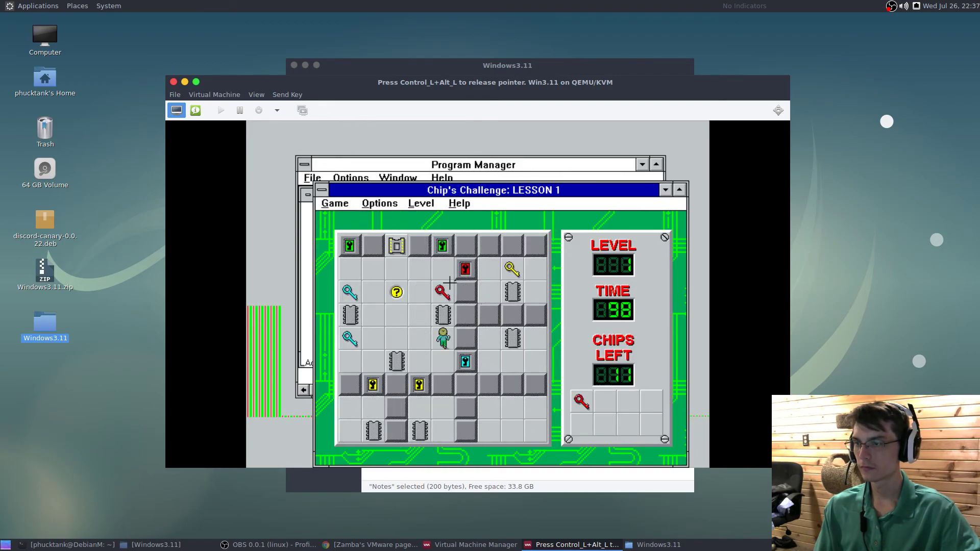
{"action": "key", "text": "Up"}
{"action": "key", "text": "Up"}
{"action": "key", "text": "Left"}
{"action": "key", "text": "Left"}
{"action": "key", "text": "Left"}
{"action": "key", "text": "ctrl+r"}
{"action": "key", "text": "Up"}
{"action": "key", "text": "alt+space"}
{"action": "key", "text": "n"}
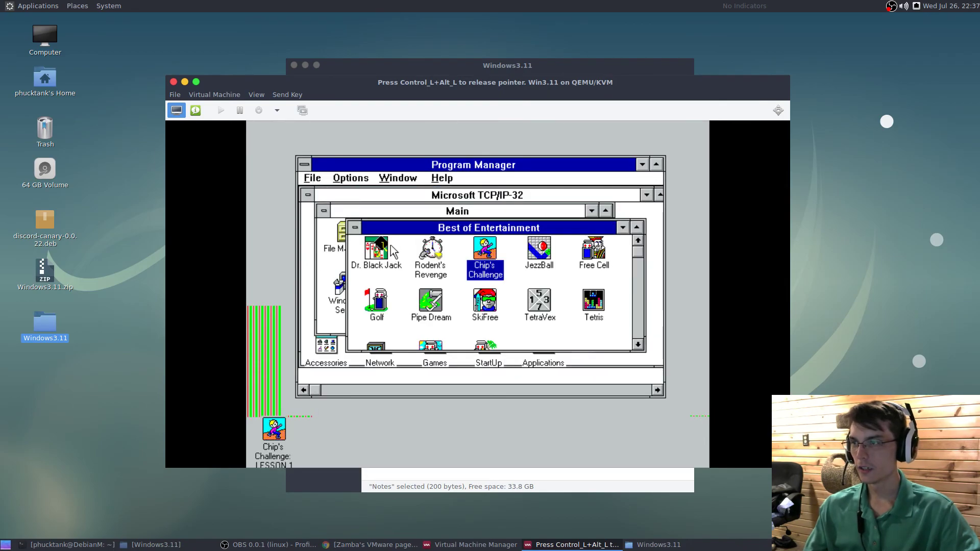
Step: Launch SkiFree from the Best of Entertainment group, ski downhill for a short test run, and close the game
{"action": "double_click", "coordinate": [474, 298]}
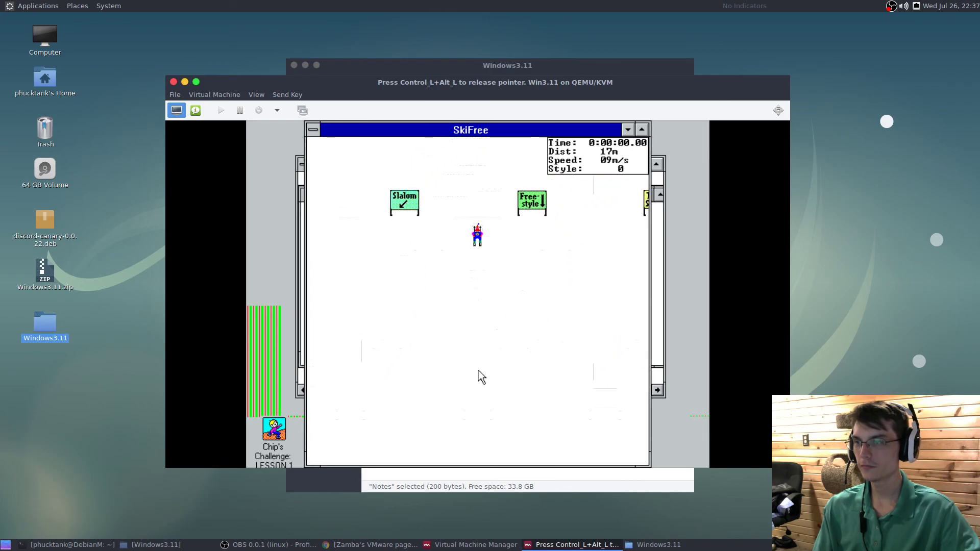
{"action": "left_click", "coordinate": [486, 366]}
{"action": "left_click", "coordinate": [485, 366]}
{"action": "left_click", "coordinate": [520, 354]}
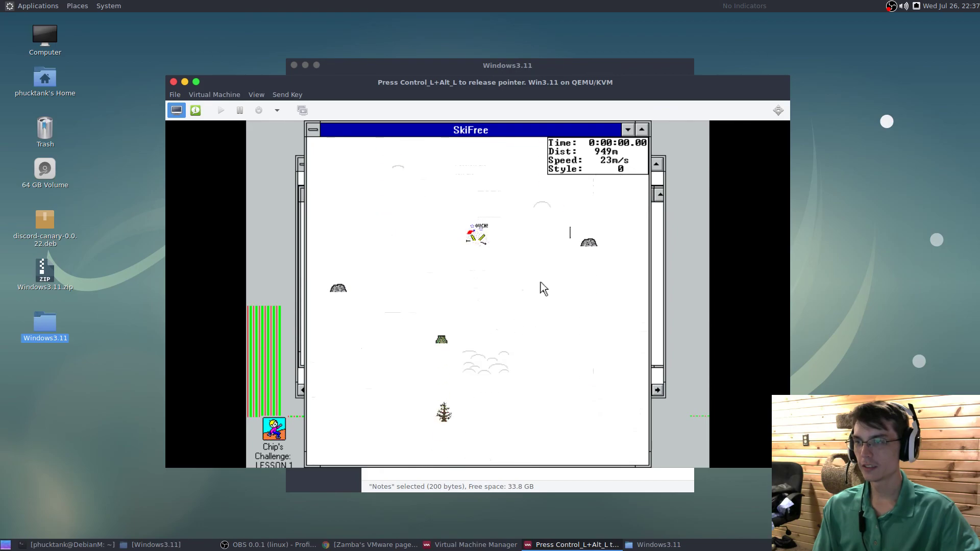
{"action": "left_click", "coordinate": [313, 130]}
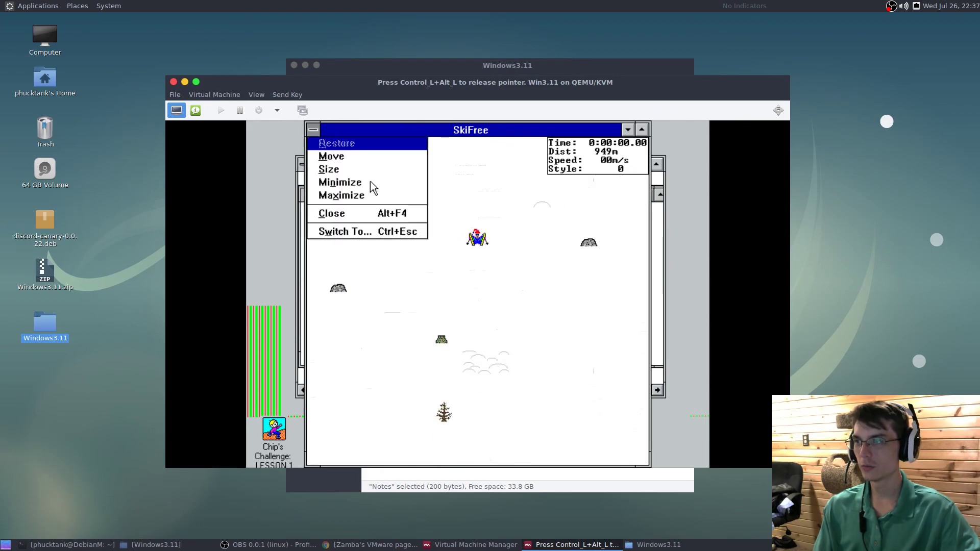
{"action": "left_click", "coordinate": [329, 214]}
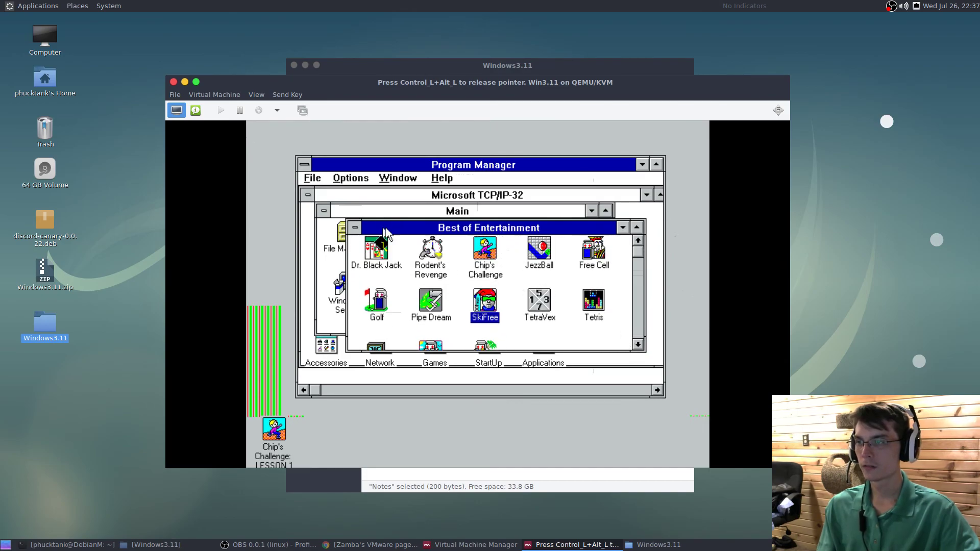
Step: Close the Best of Entertainment, Main and Microsoft TCP/IP-32 group windows in Program Manager
{"action": "left_click", "coordinate": [355, 228]}
{"action": "left_click", "coordinate": [370, 314]}
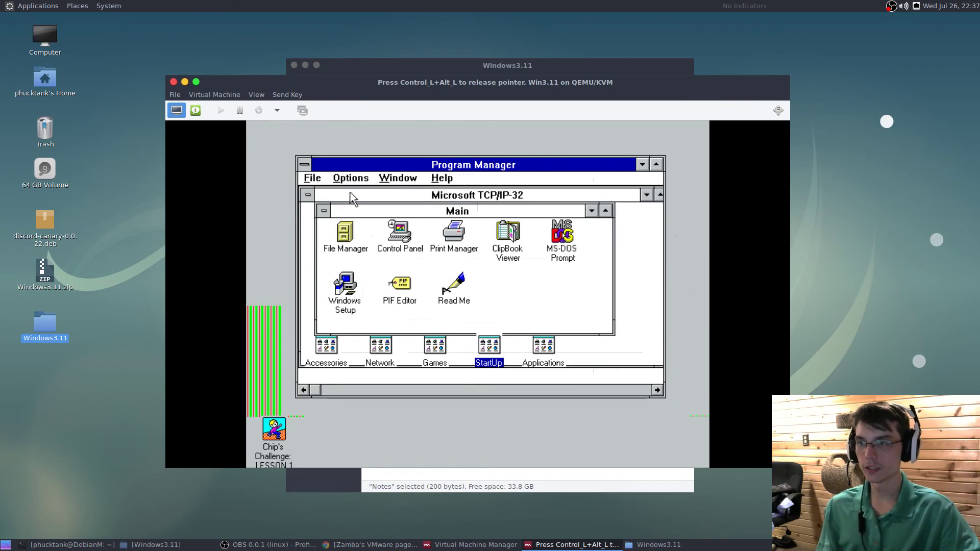
{"action": "left_click", "coordinate": [322, 209]}
{"action": "left_click", "coordinate": [338, 293]}
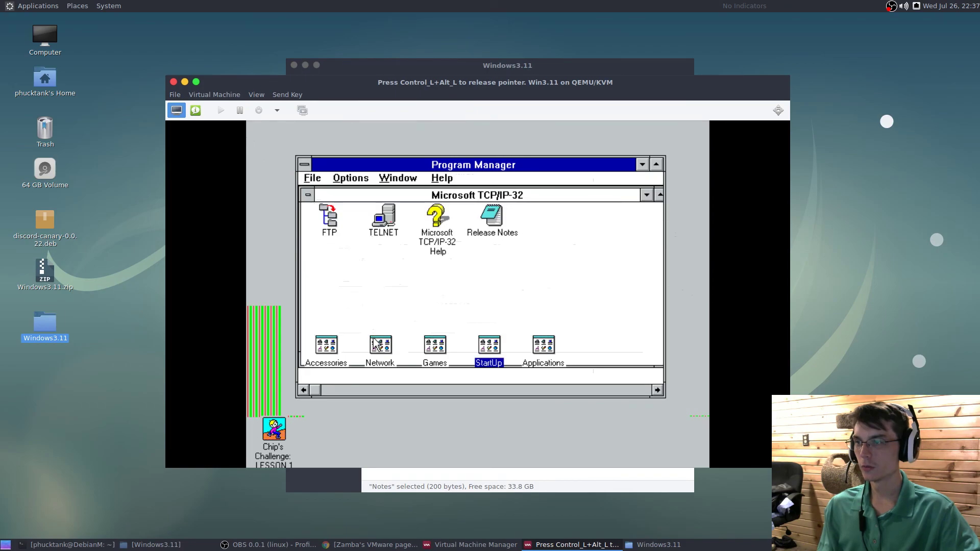
{"action": "left_click", "coordinate": [308, 195]}
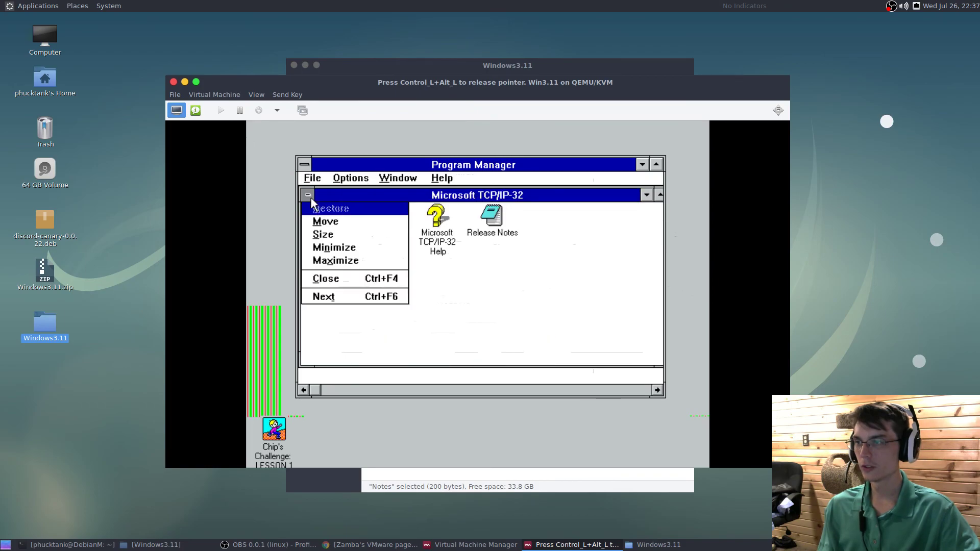
{"action": "left_click", "coordinate": [313, 279]}
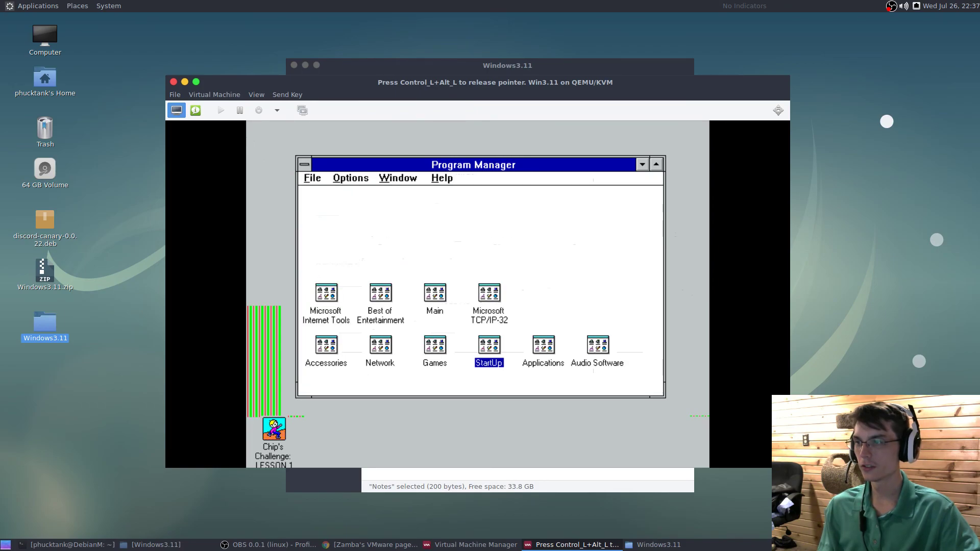
Step: Launch Paintbrush from the Accessories group and scribble freehand black brush strokes across the canvas
{"action": "double_click", "coordinate": [329, 345]}
{"action": "left_click", "coordinate": [420, 248]}
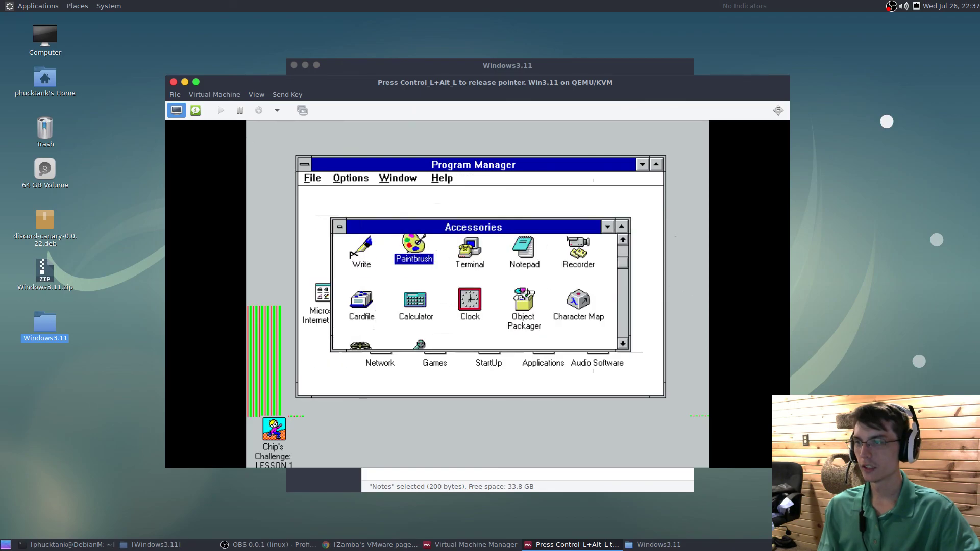
{"action": "double_click", "coordinate": [420, 250]}
{"action": "mouse_move", "coordinate": [398, 264]}
{"action": "left_mouse_down"}
{"action": "mouse_move", "coordinate": [454, 255]}
{"action": "mouse_move", "coordinate": [540, 294]}
{"action": "mouse_move", "coordinate": [427, 321]}
{"action": "mouse_move", "coordinate": [544, 280]}
{"action": "mouse_move", "coordinate": [608, 300]}
{"action": "mouse_move", "coordinate": [503, 288]}
{"action": "left_mouse_up"}
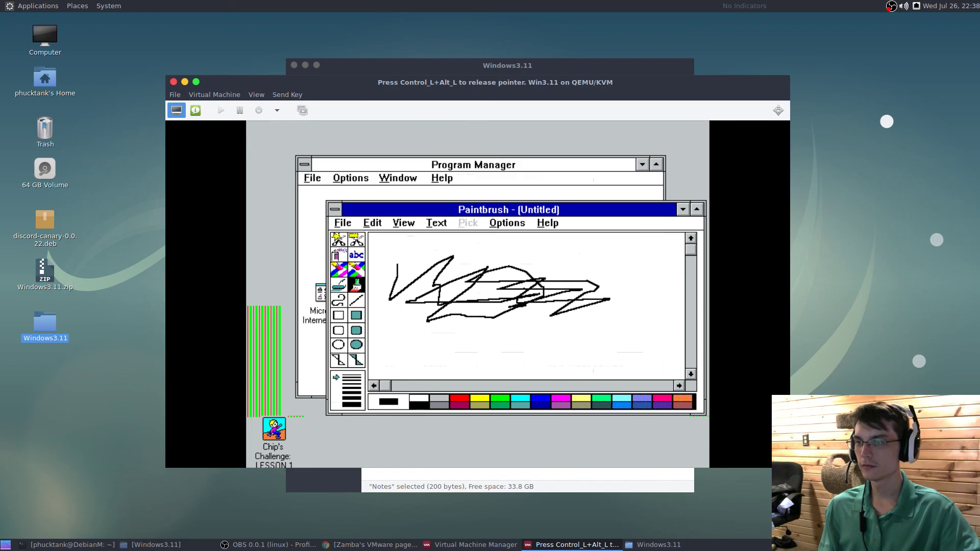
{"action": "left_click_drag", "start_coordinate": [550, 316], "coordinate": [398, 275]}
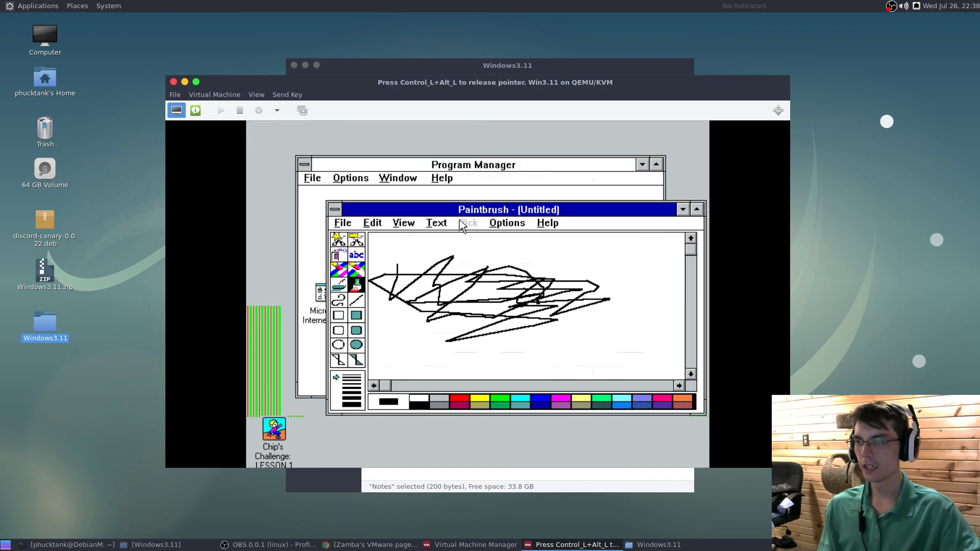
Step: Undo the Paintbrush scribble, close Paintbrush without saving, and release the pointer from the virtual machine
{"action": "left_click", "coordinate": [360, 219]}
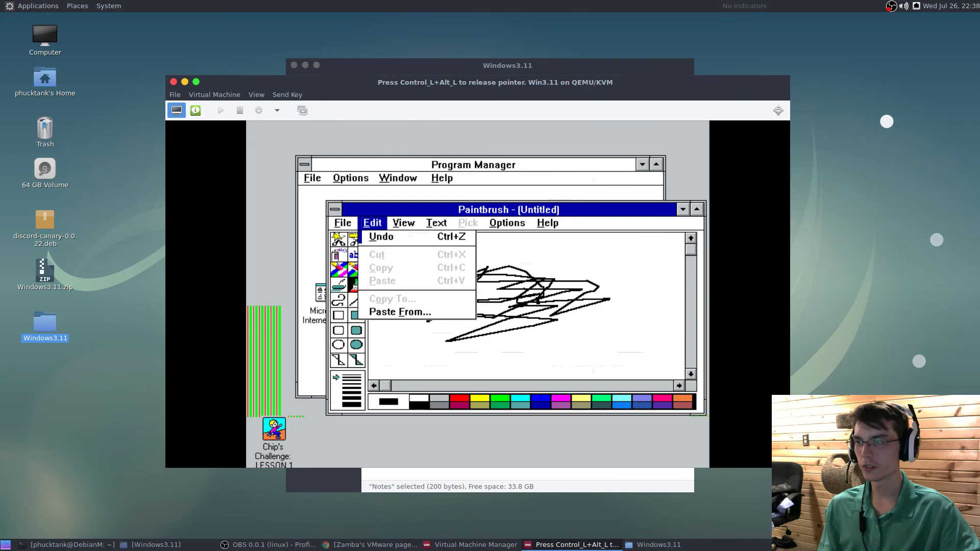
{"action": "left_click", "coordinate": [382, 236]}
{"action": "left_click", "coordinate": [337, 211]}
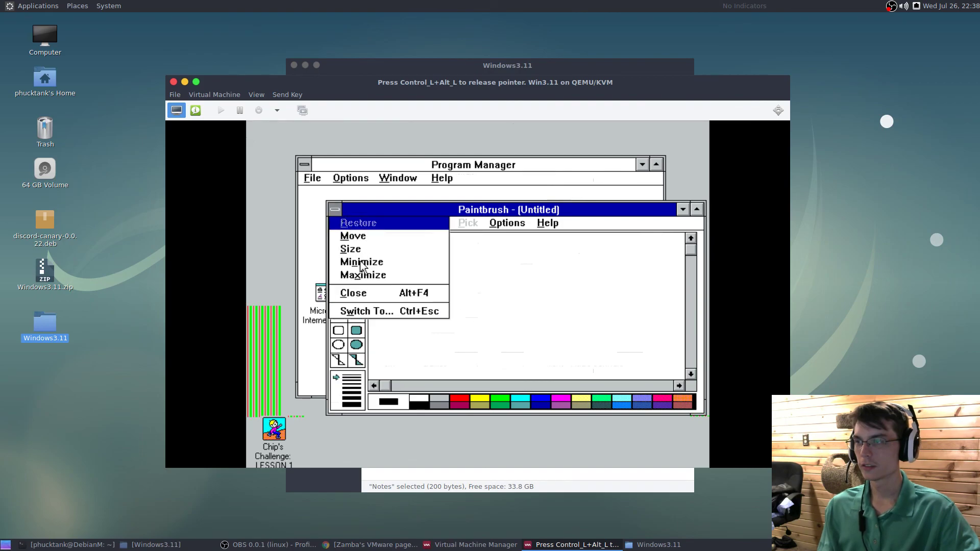
{"action": "left_click", "coordinate": [352, 299]}
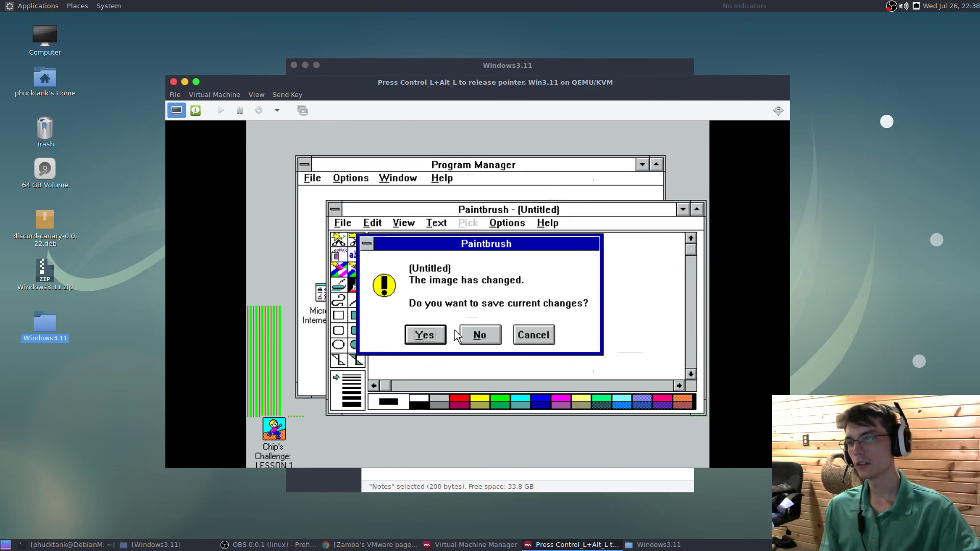
{"action": "left_click", "coordinate": [480, 336]}
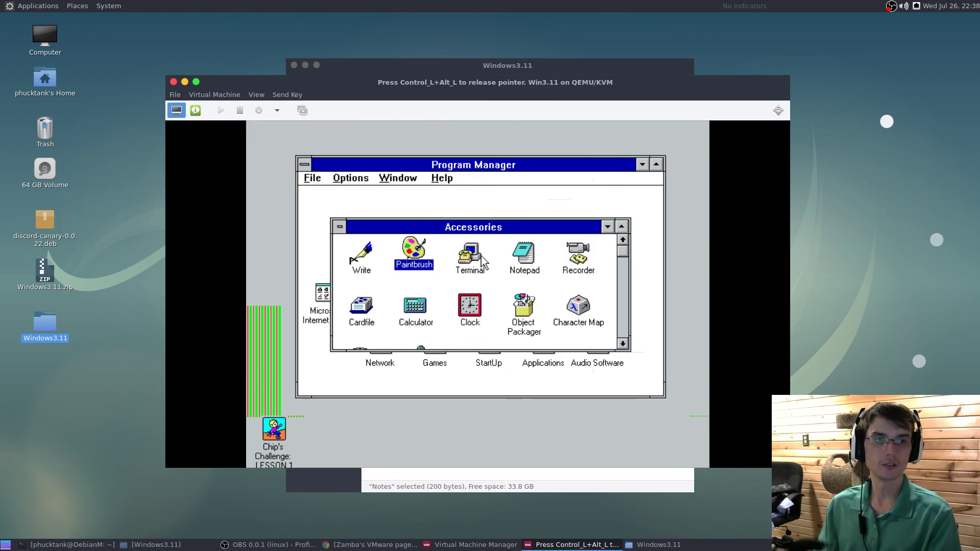
{"action": "key", "text": "ctrl+alt"}
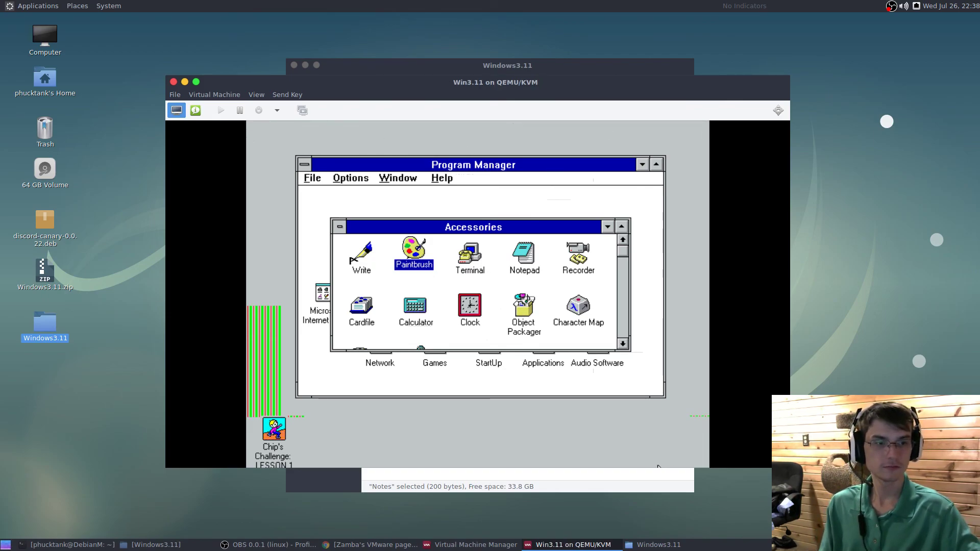